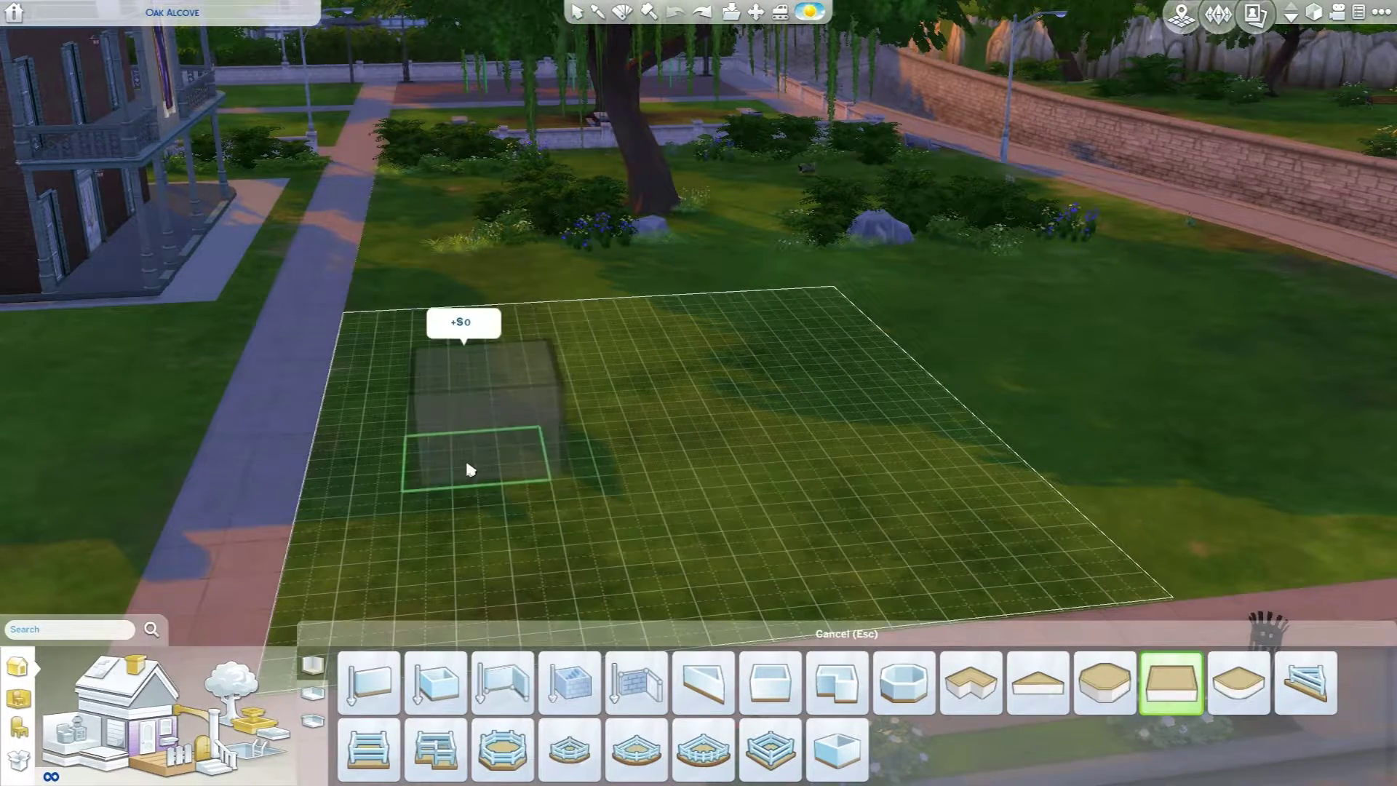
Place a flat square platform on the lot and stretch it larger
left_click(470, 469)
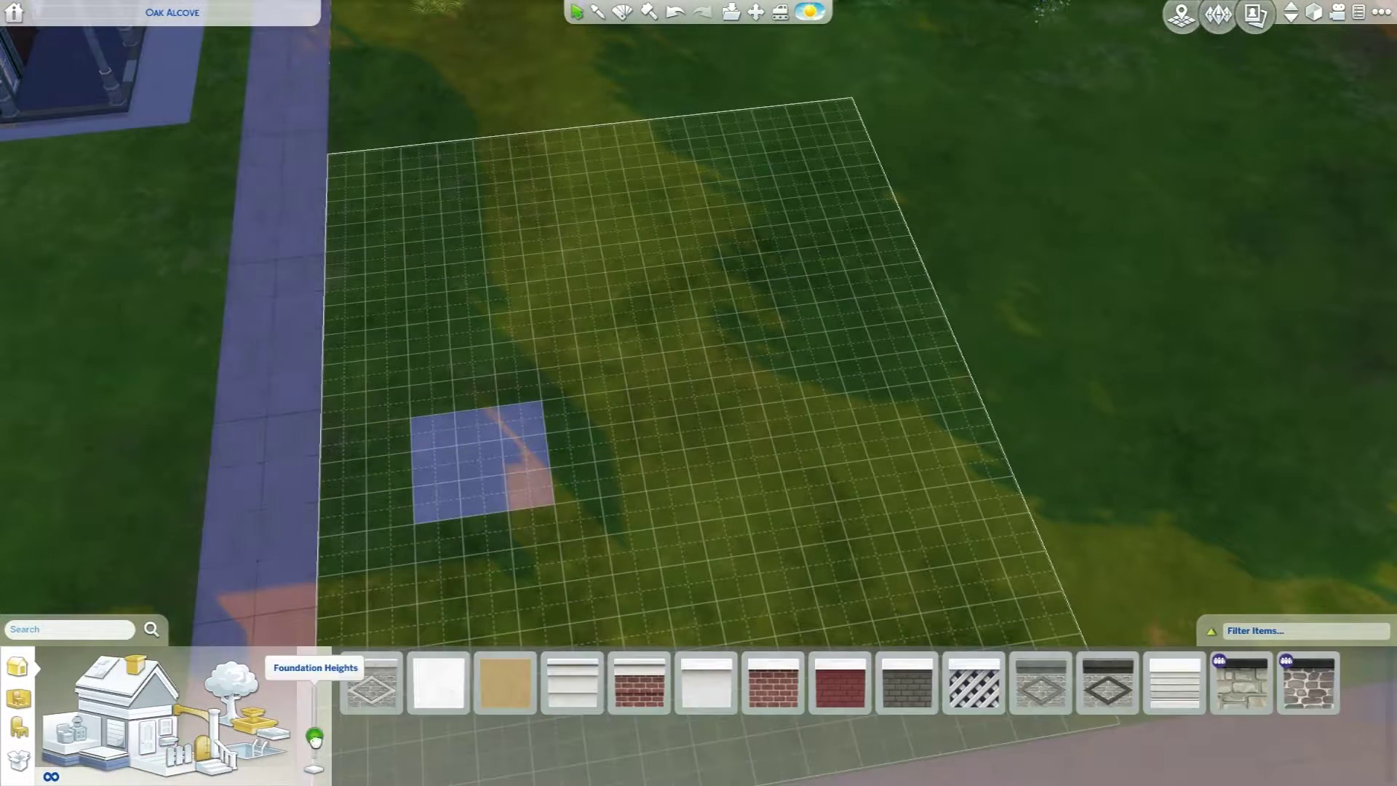
left_click(504, 461)
left_click_drag(579, 360, 765, 281)
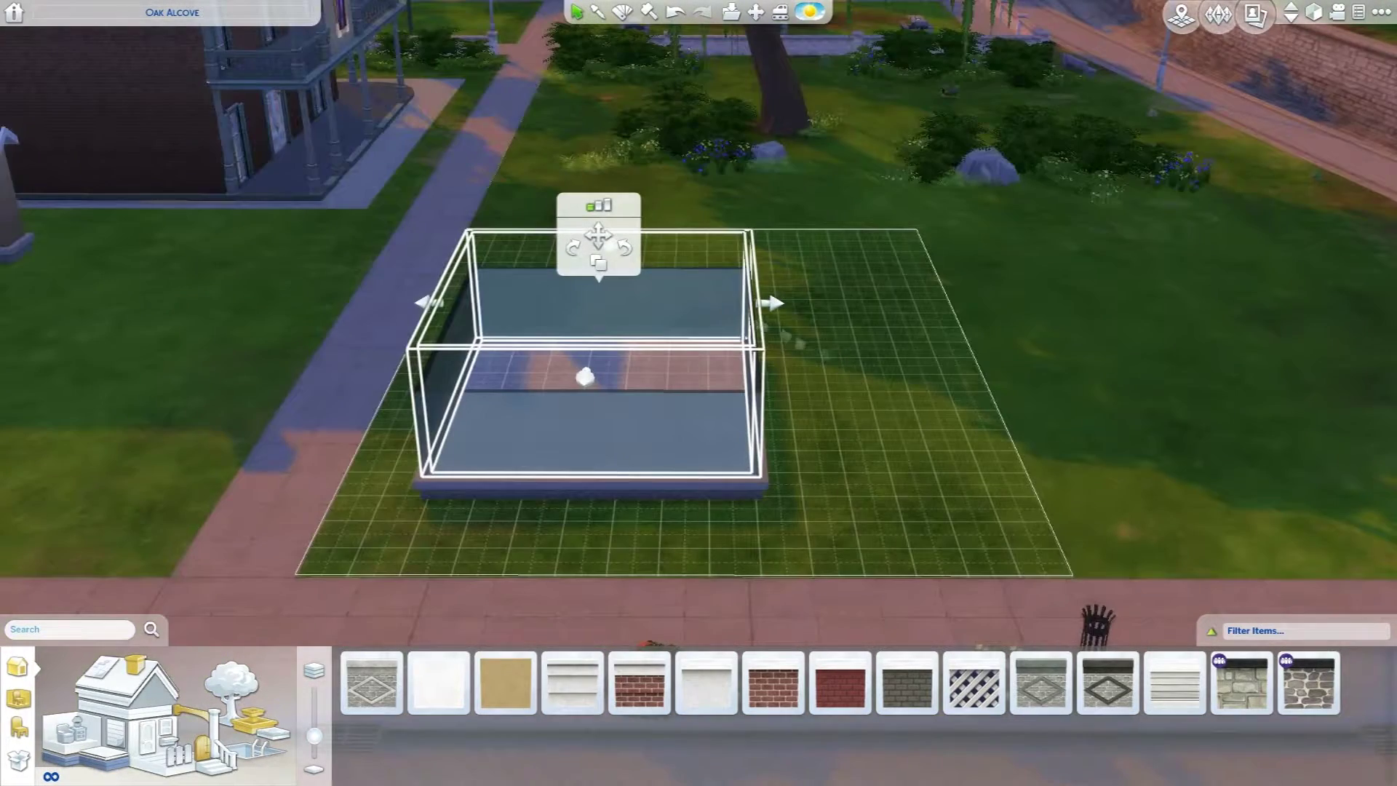
key("Escape")
left_click(589, 414)
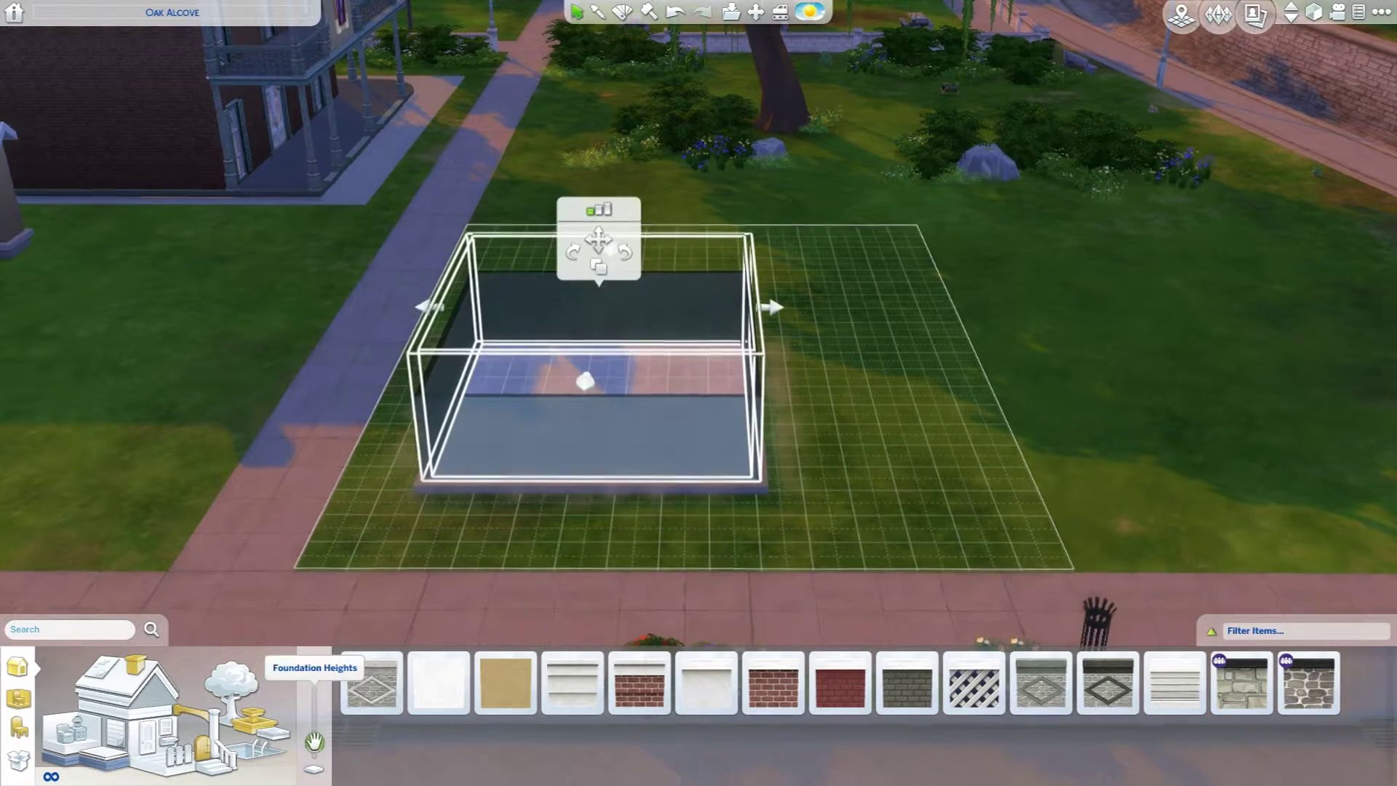
key("Escape")
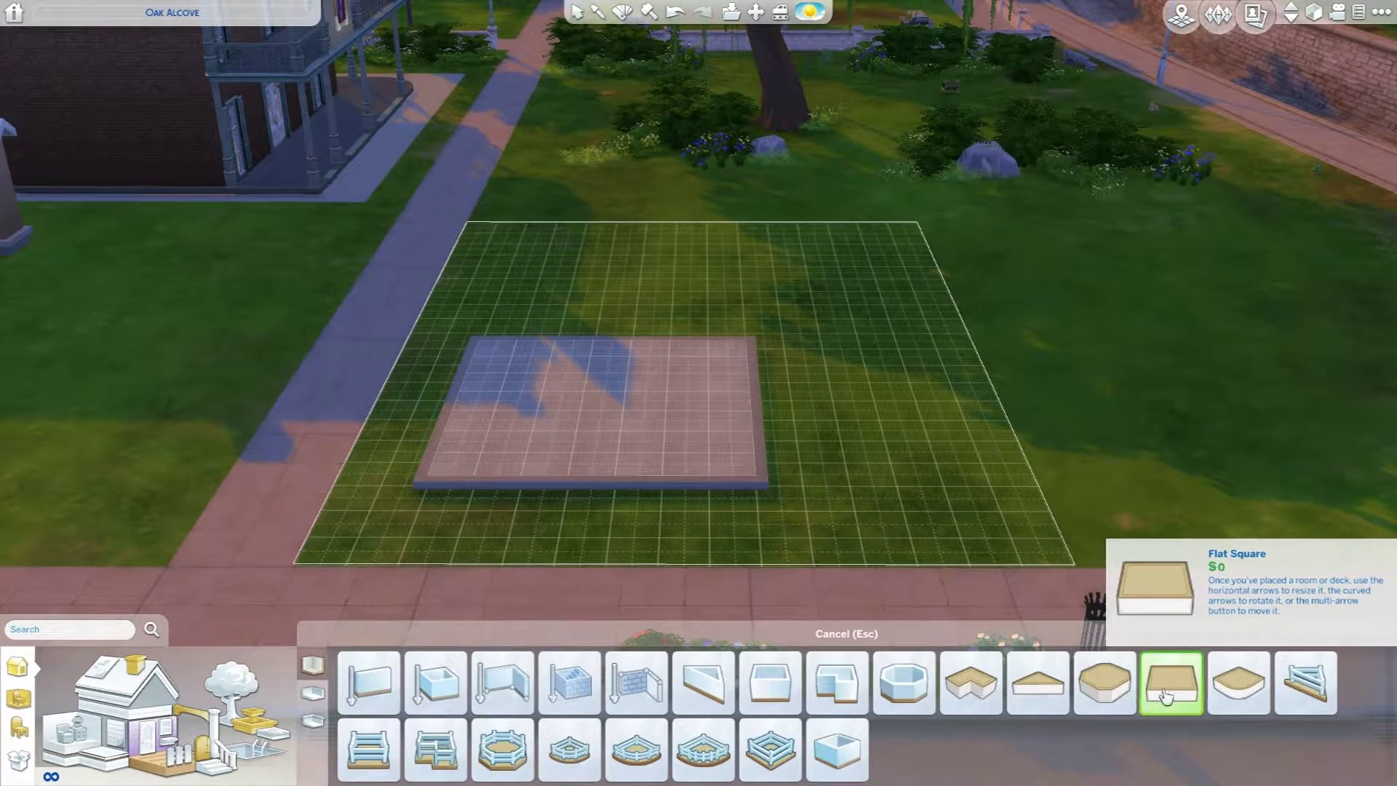
Add a second flat platform beside it, widen it rightward, and extend the left room one tile
left_click(841, 420)
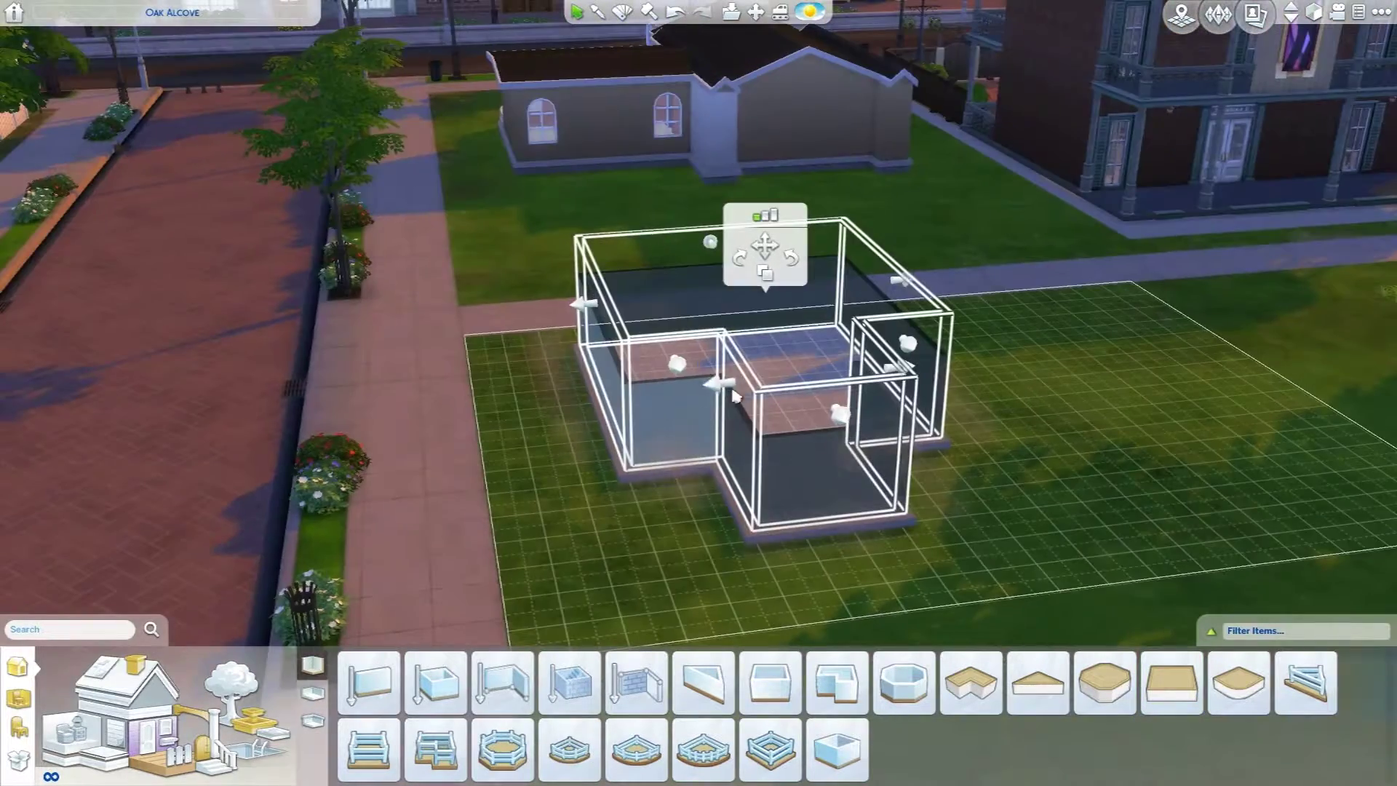
left_click_drag(721, 385, 895, 438)
key("period")
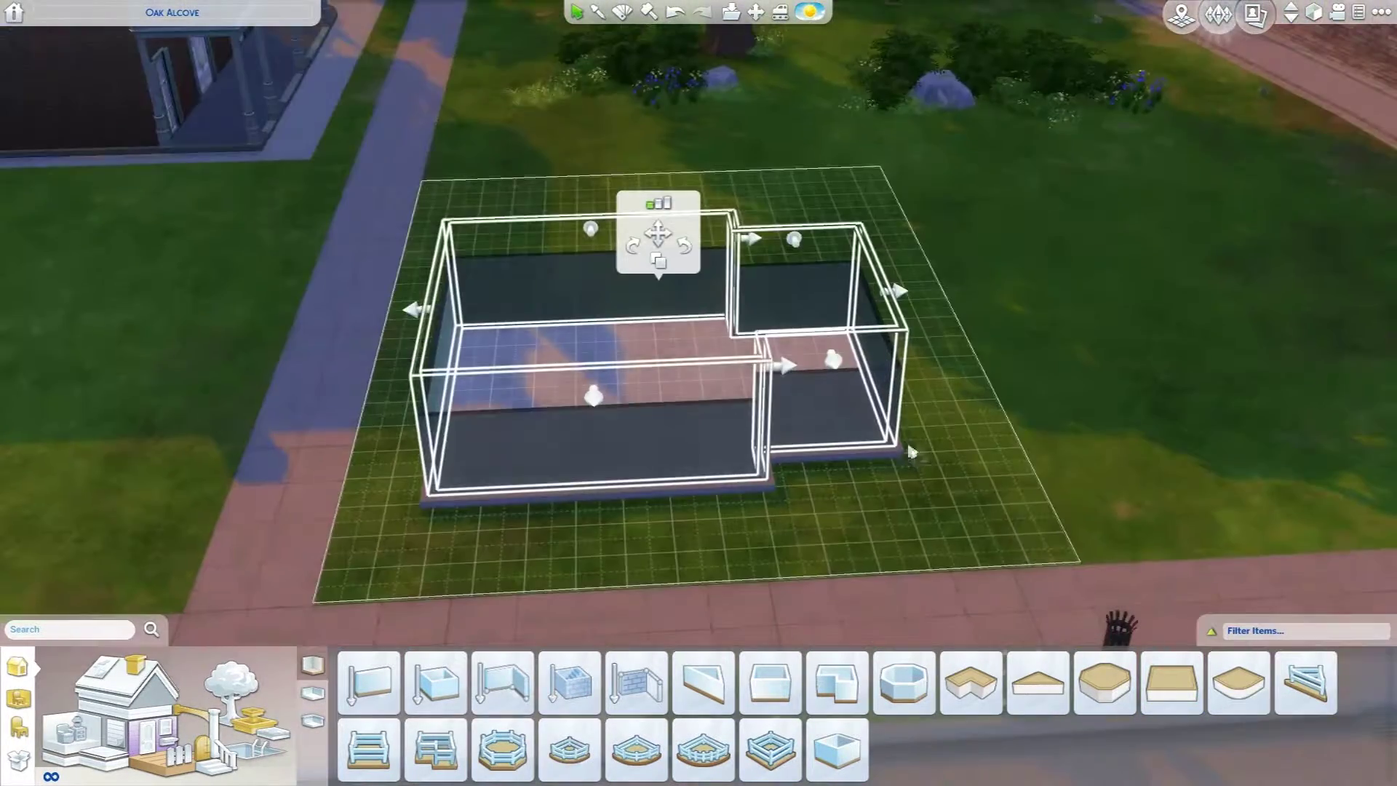
left_click_drag(897, 293, 976, 293)
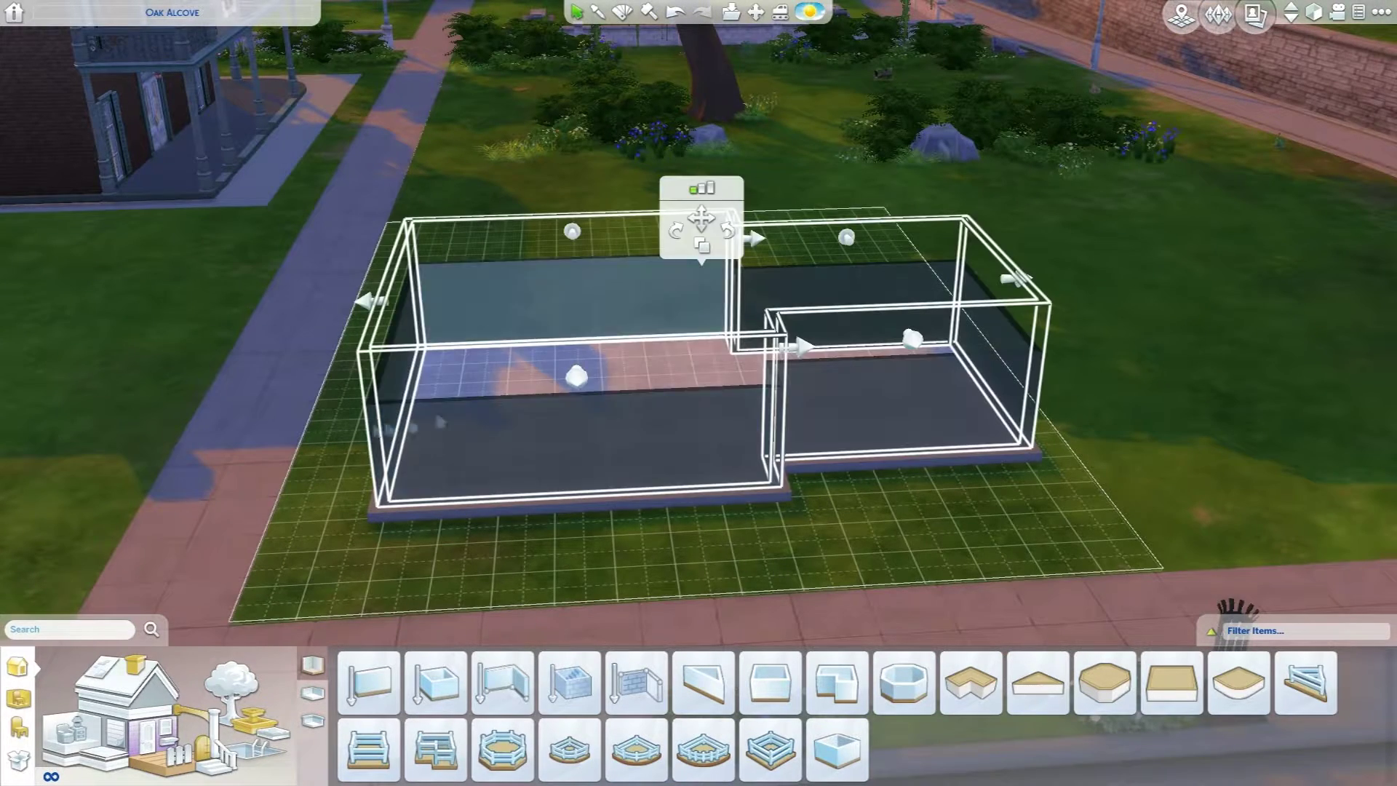
left_click_drag(369, 302, 325, 288)
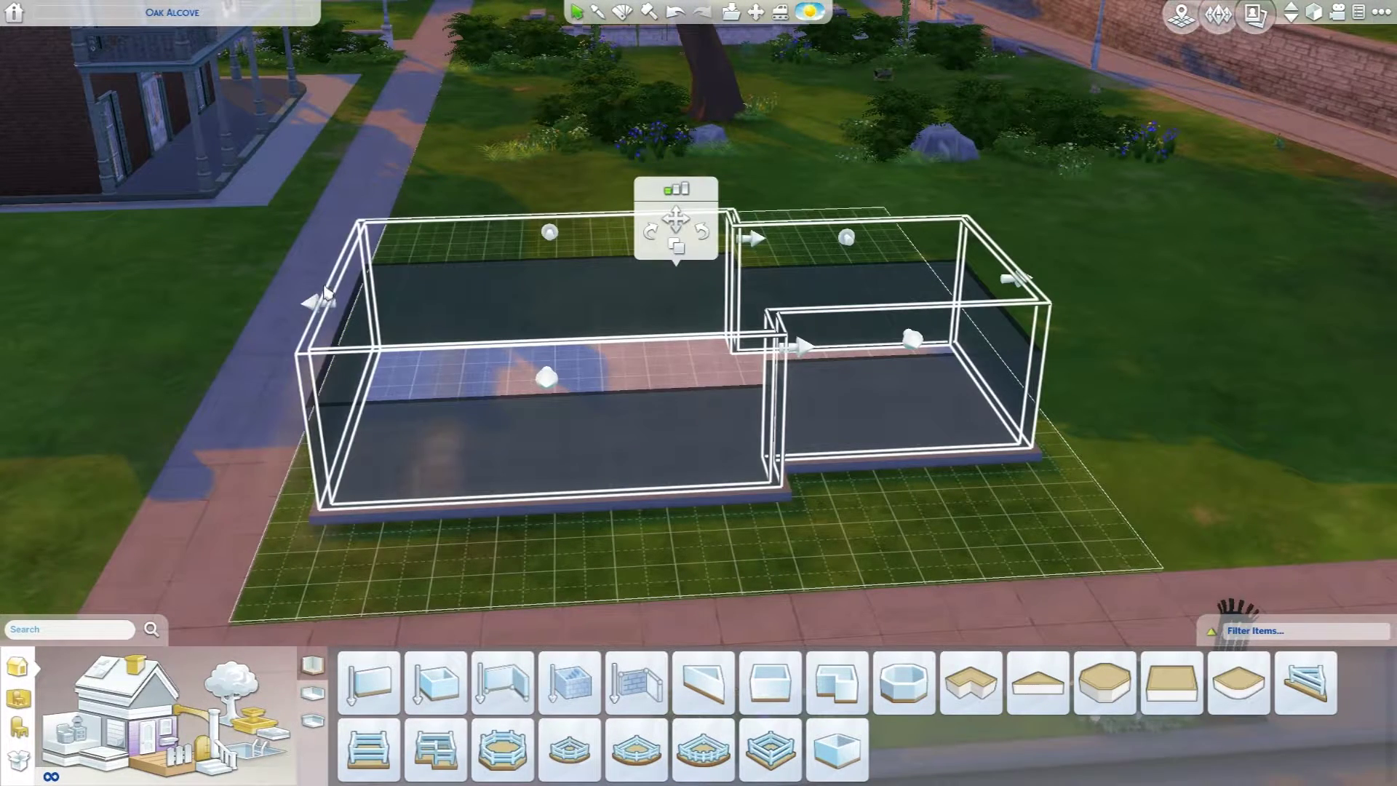
Wall in the larger platform, undoing the first wall attempt and redrawing it
key("b")
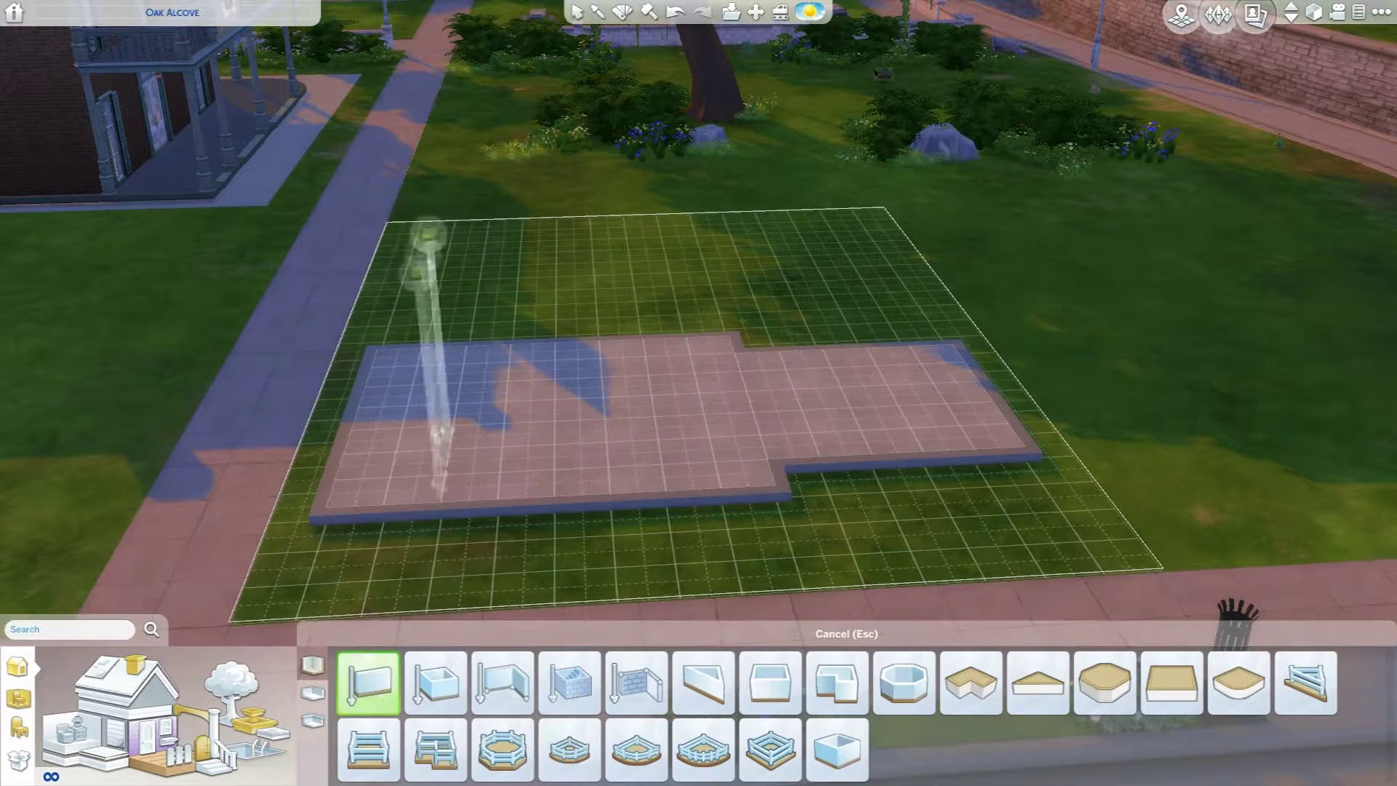
left_click(436, 684)
left_click_drag(371, 361, 765, 480)
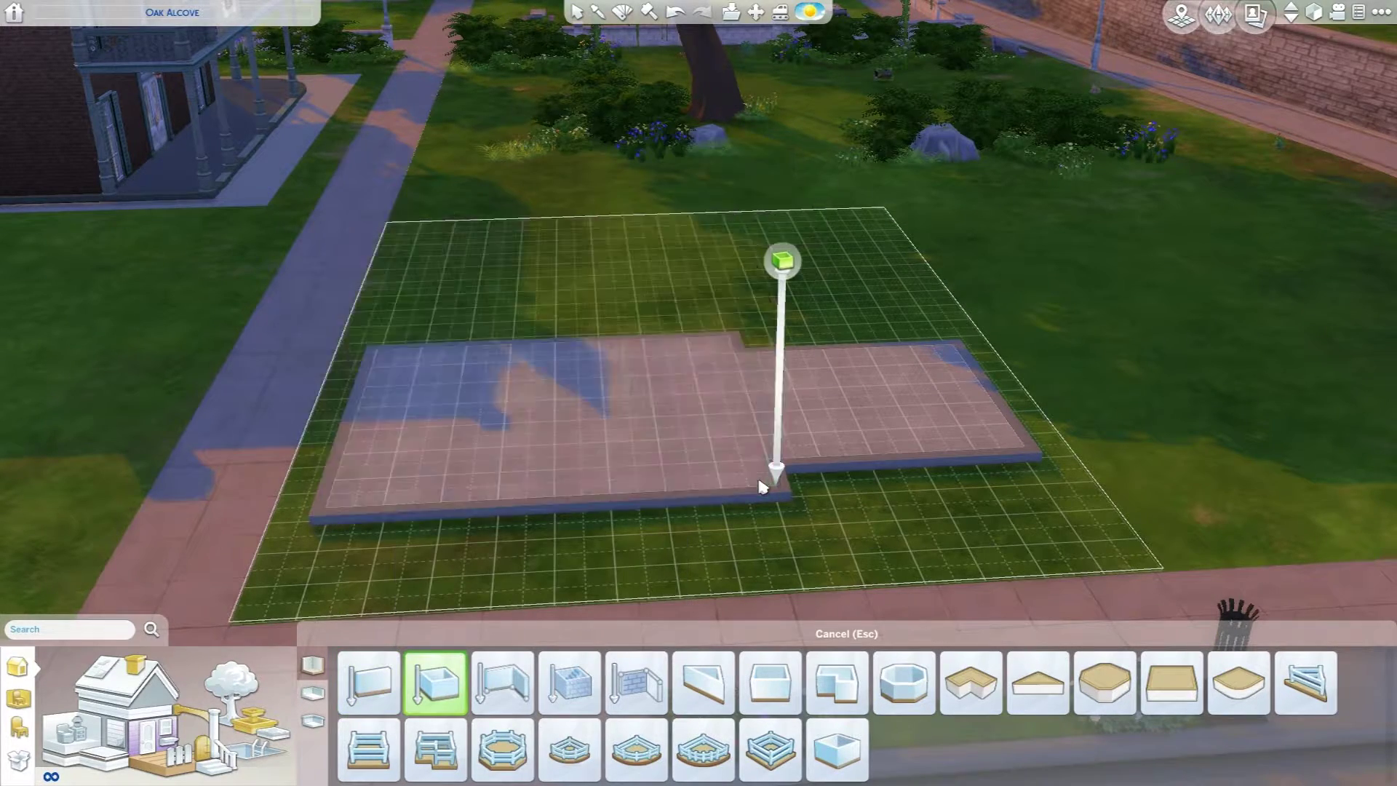
scroll(771, 491, "down", 2)
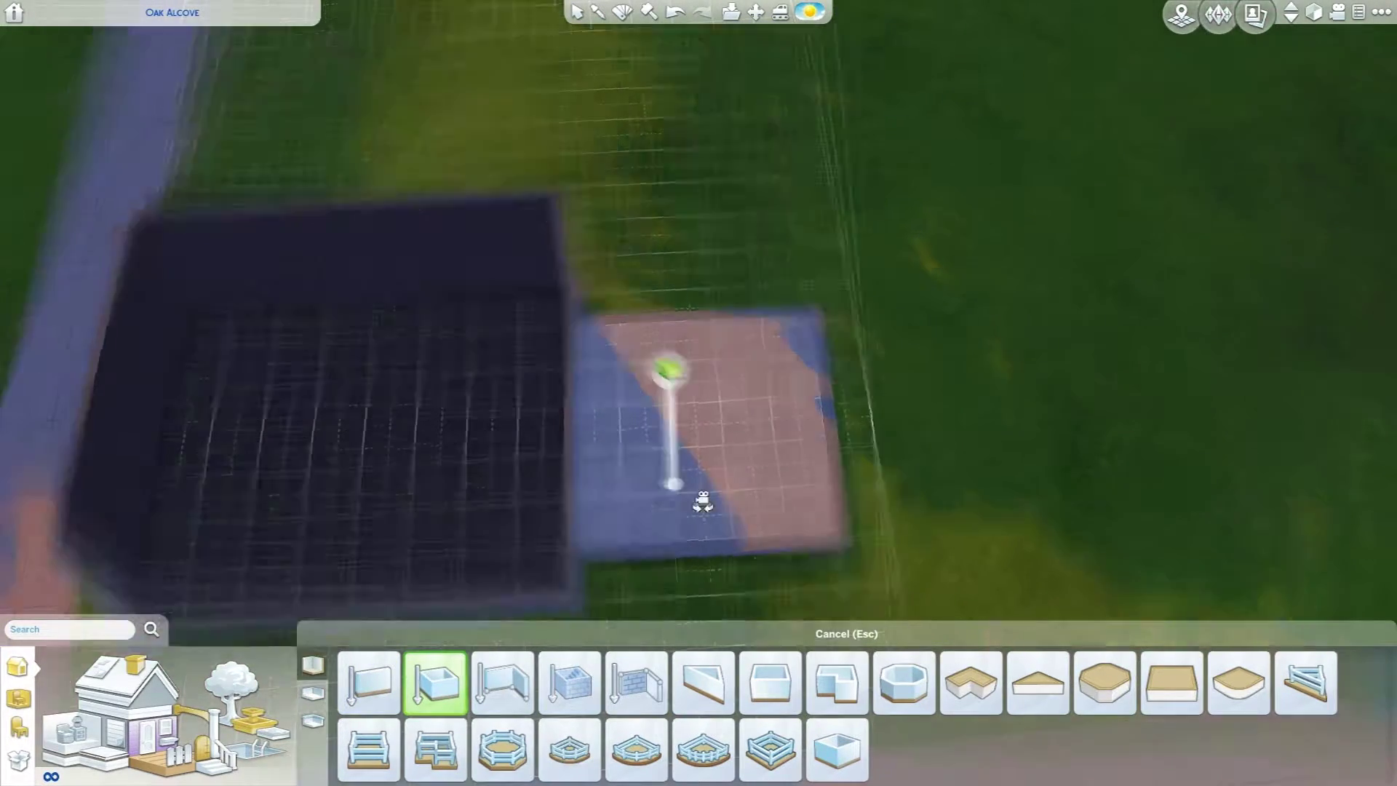
scroll(781, 498, "down", 2)
scroll(782, 497, "up", 2)
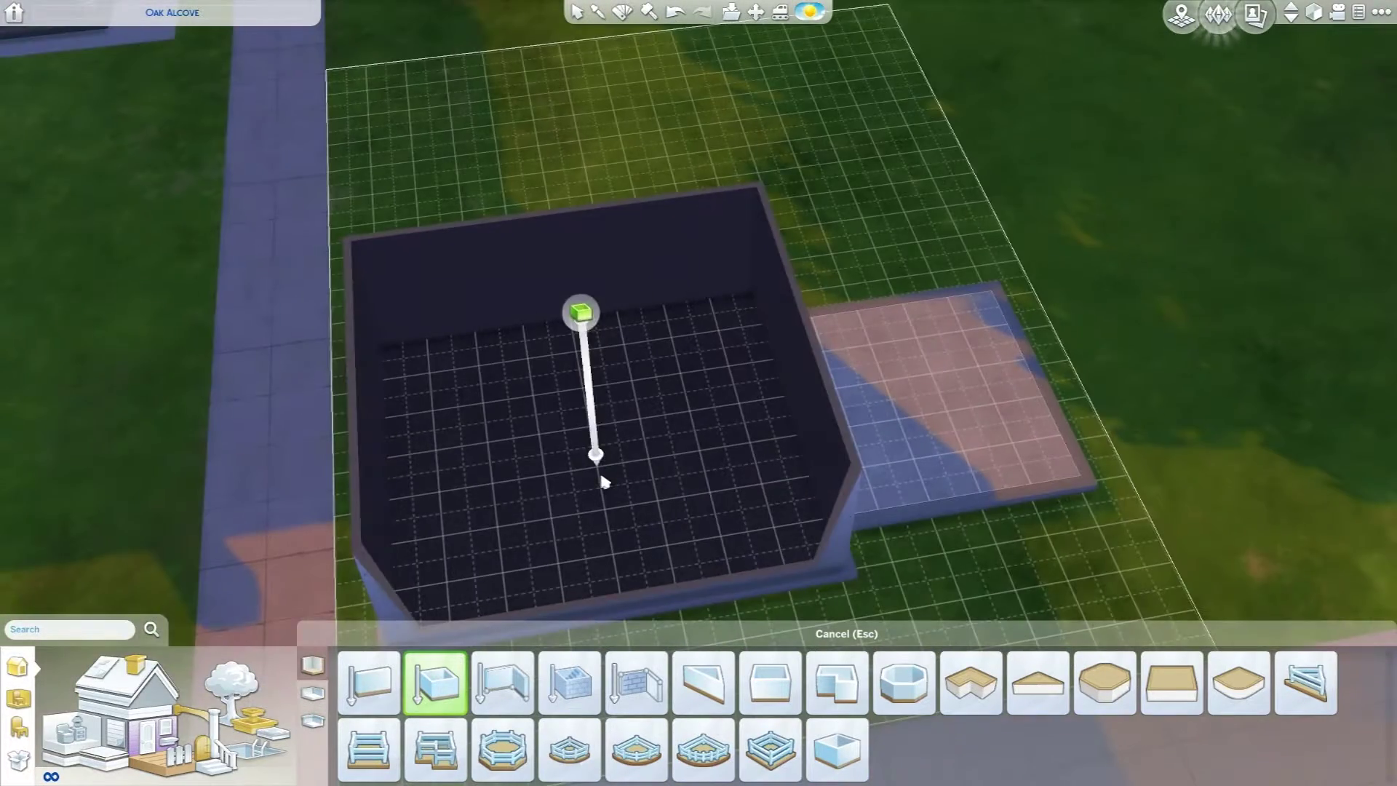
key("ctrl+z")
left_click_drag(395, 350, 764, 546)
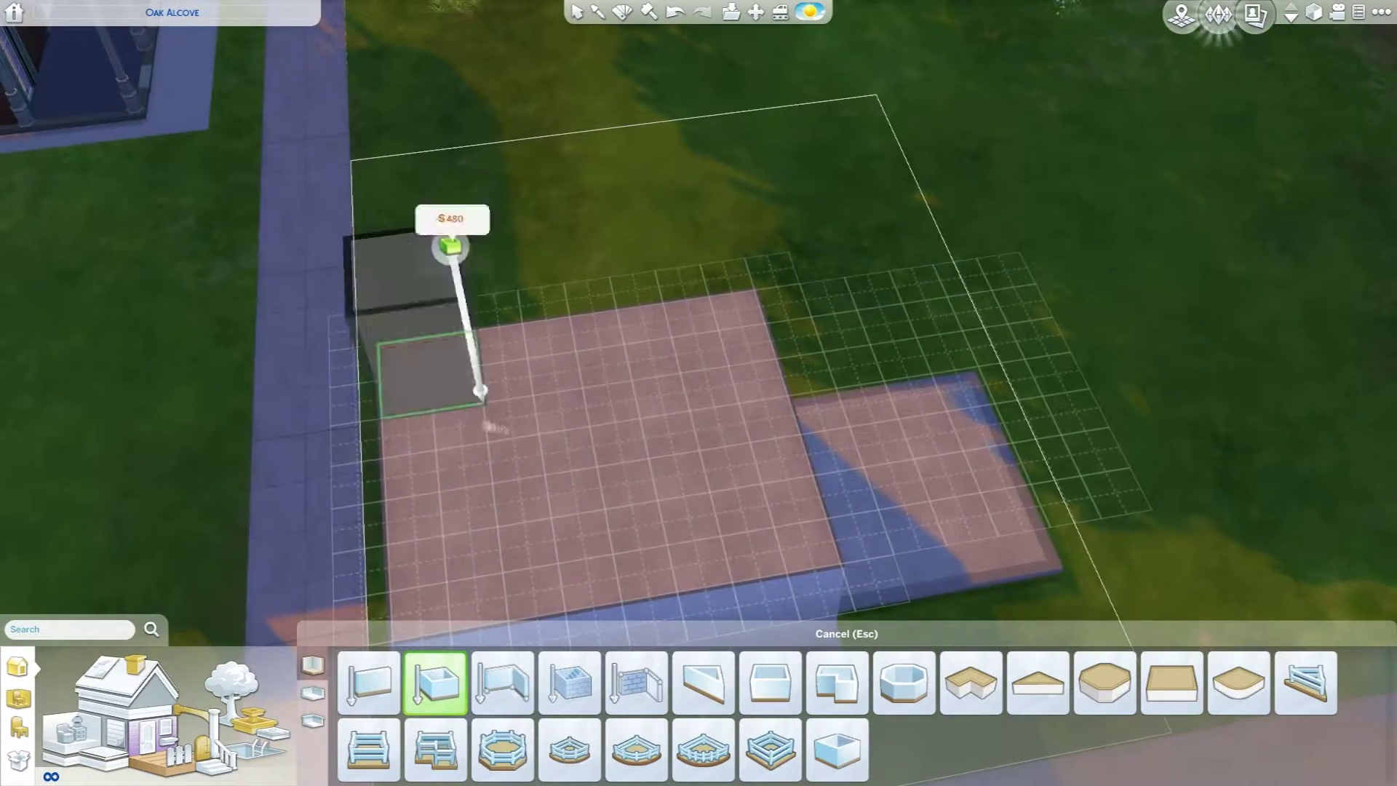
scroll(559, 448, "down", 2)
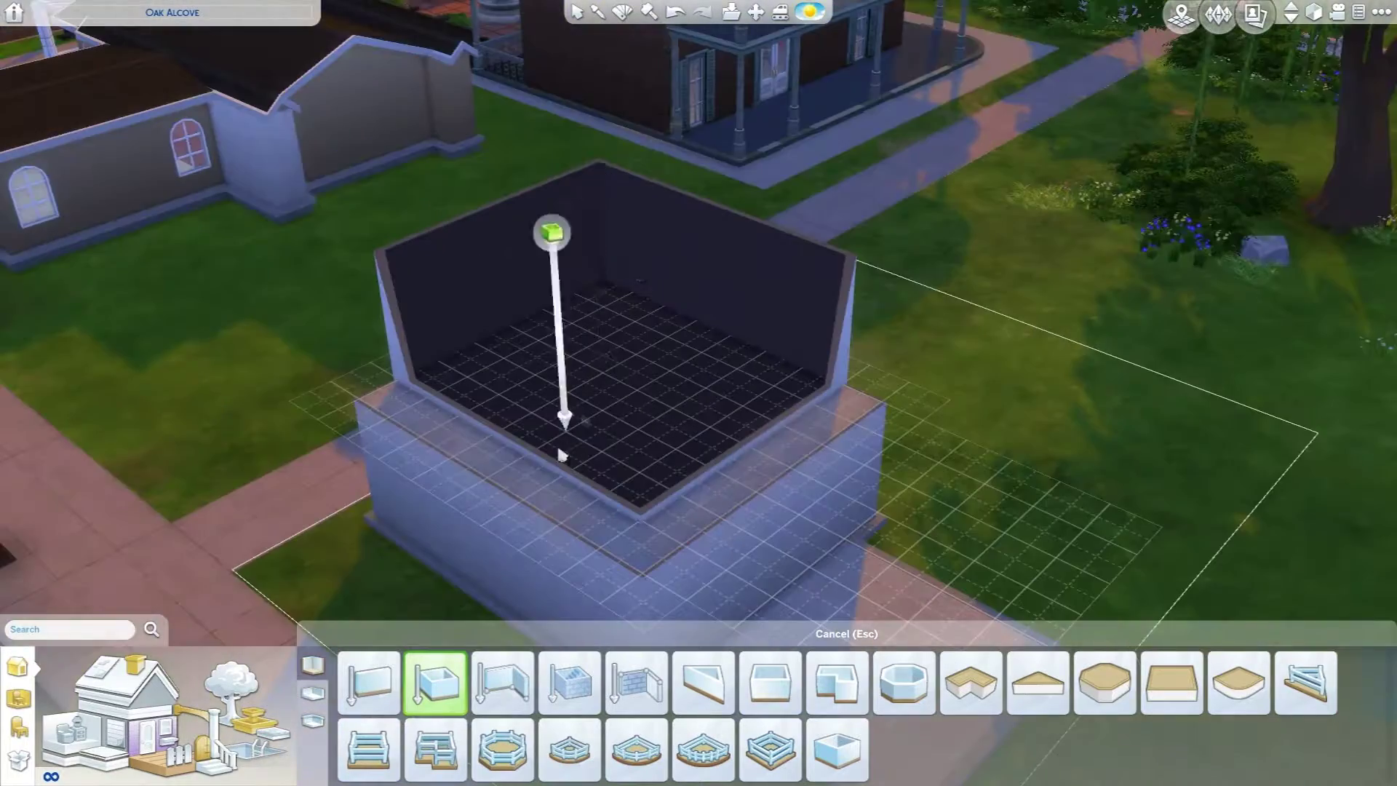
key("Escape")
left_click(677, 14)
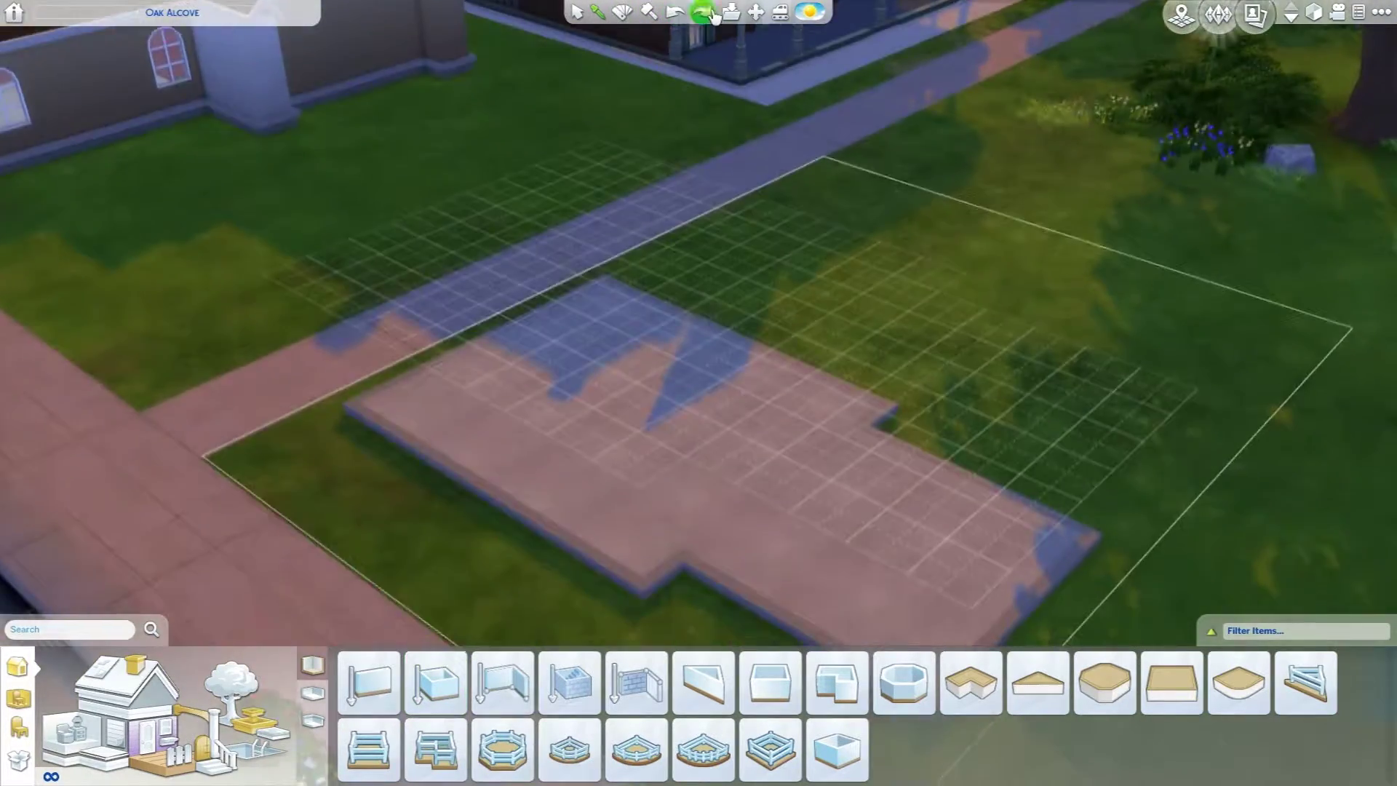
mouse_move(713, 327)
left_mouse_down()
mouse_move(862, 115)
mouse_move(655, 327)
mouse_move(332, 526)
left_mouse_up()
left_click(311, 753)
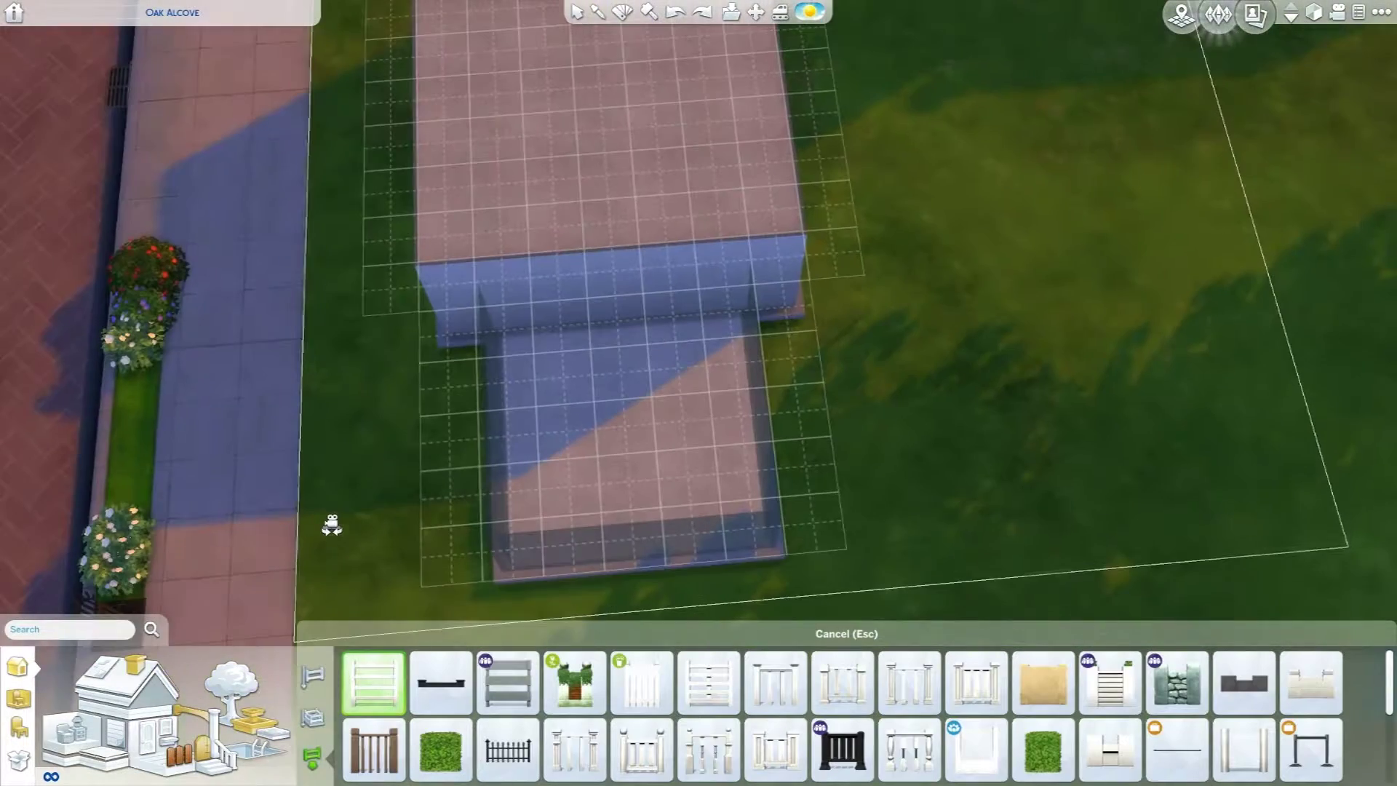
scroll(763, 710, "down", 1)
scroll(983, 709, "down", 1)
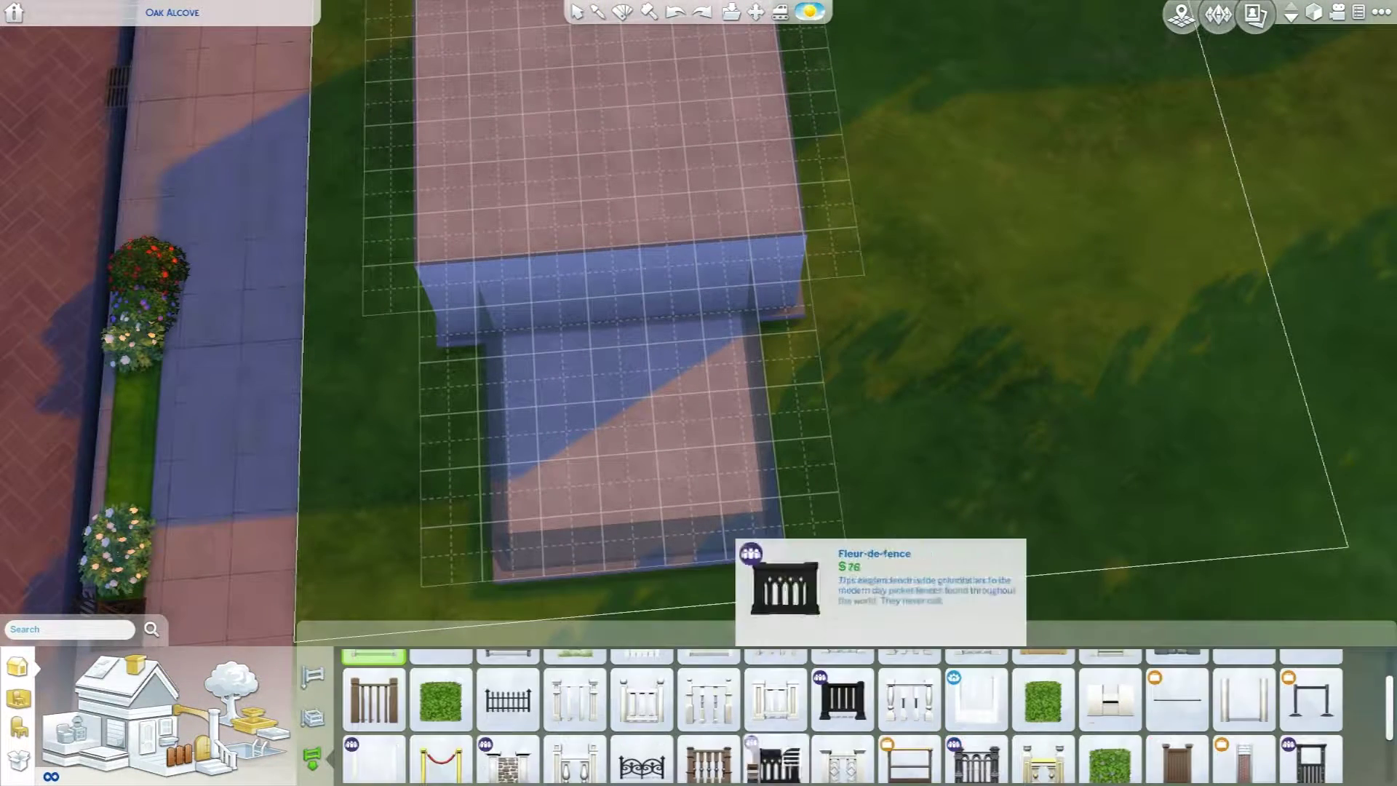
Draw diagonal Fence for Window Shopping lines across the front section
left_click(1177, 699)
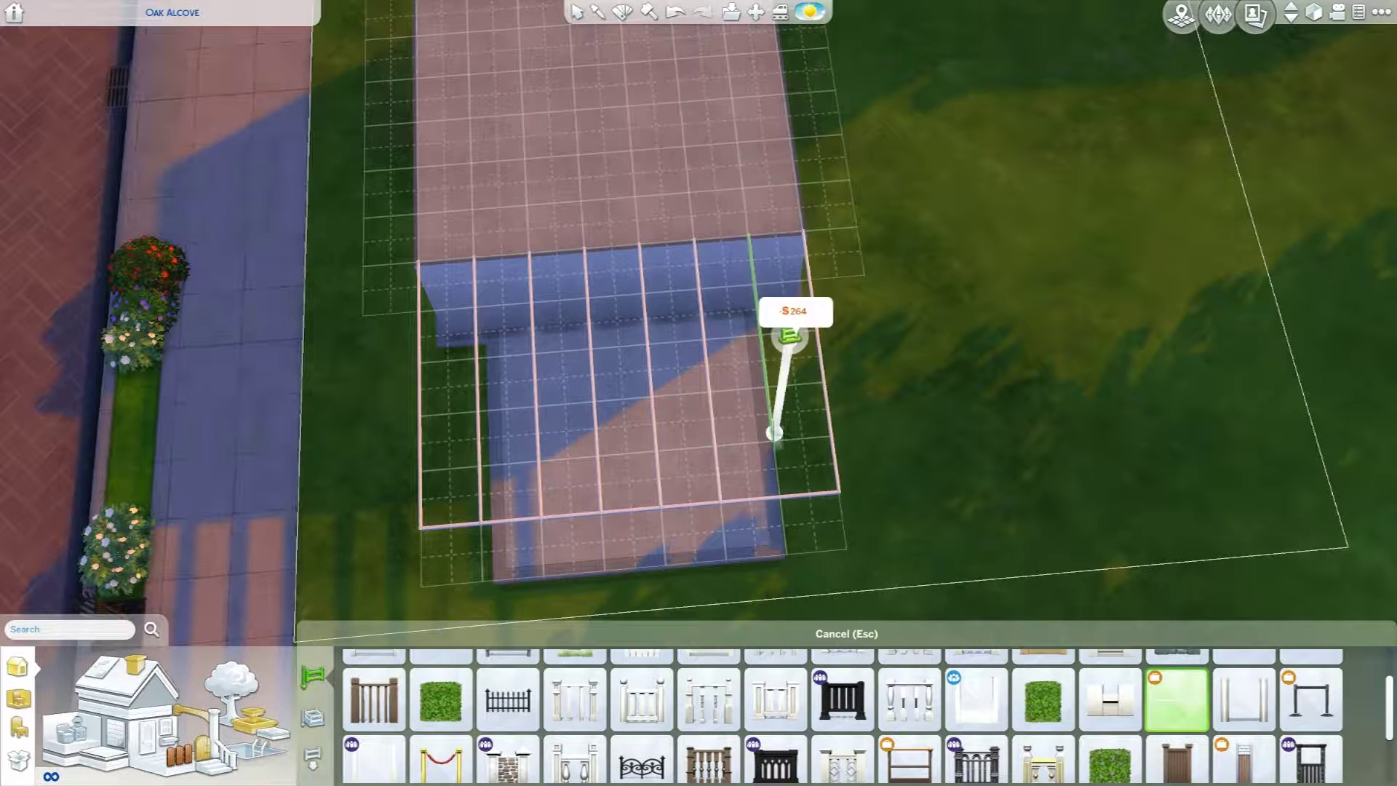
left_click_drag(428, 181, 533, 398)
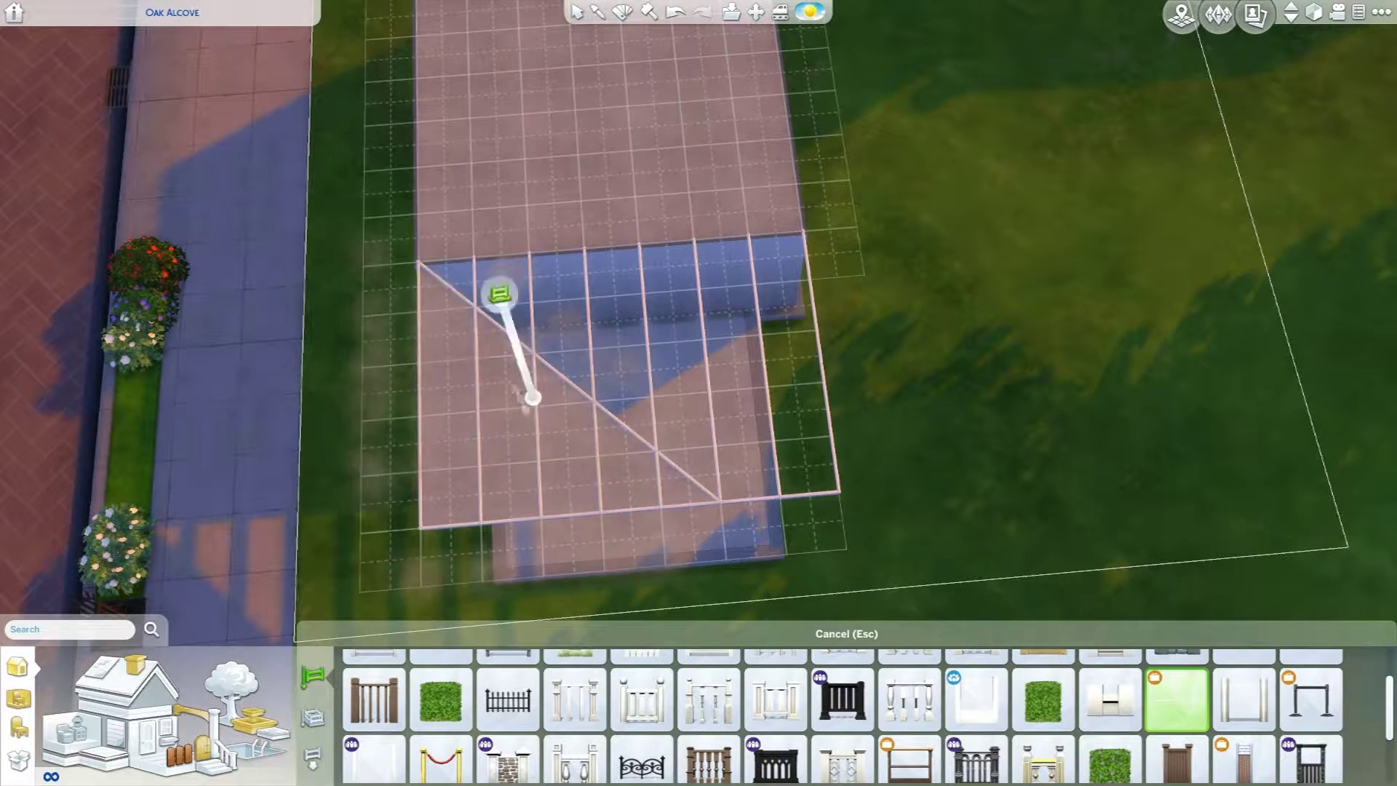
left_click_drag(657, 500, 657, 500)
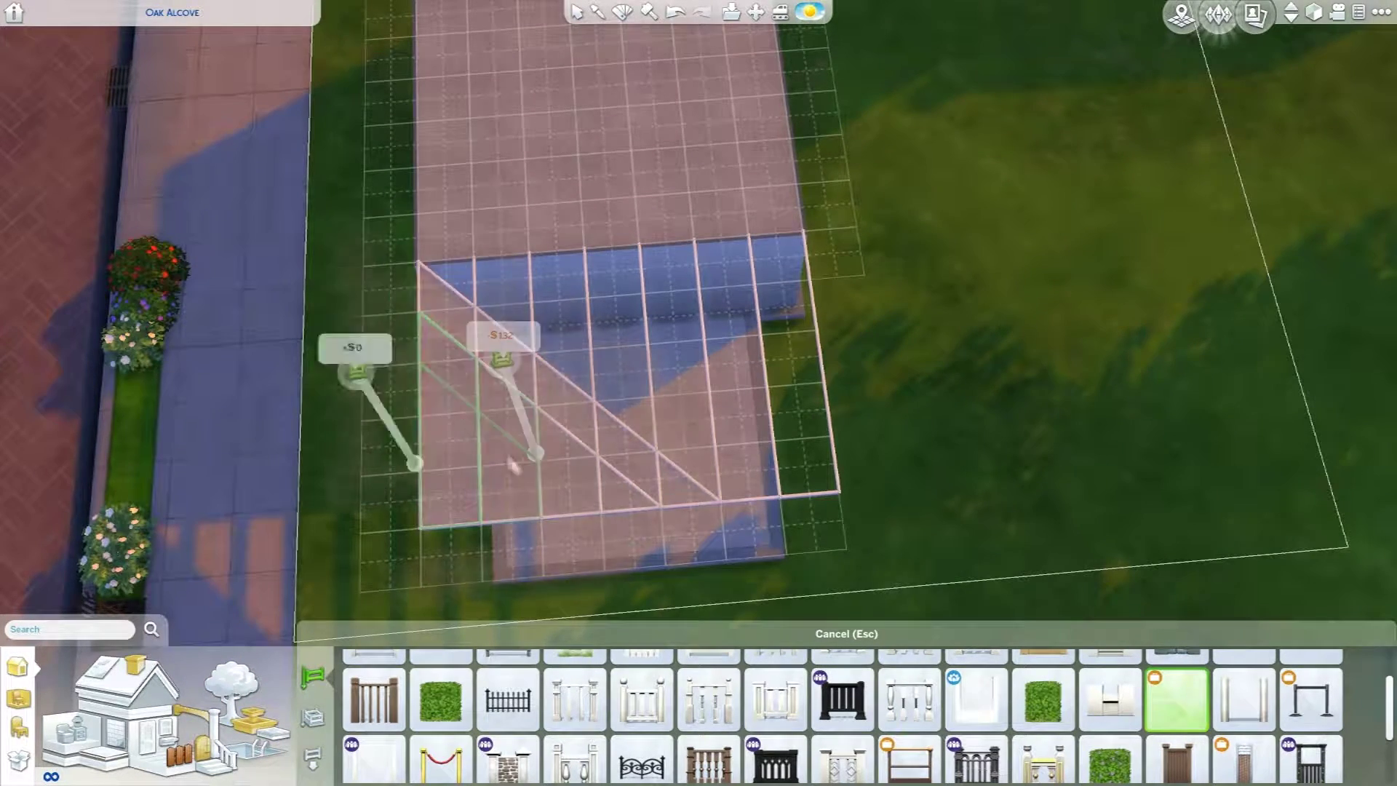
left_click(543, 509)
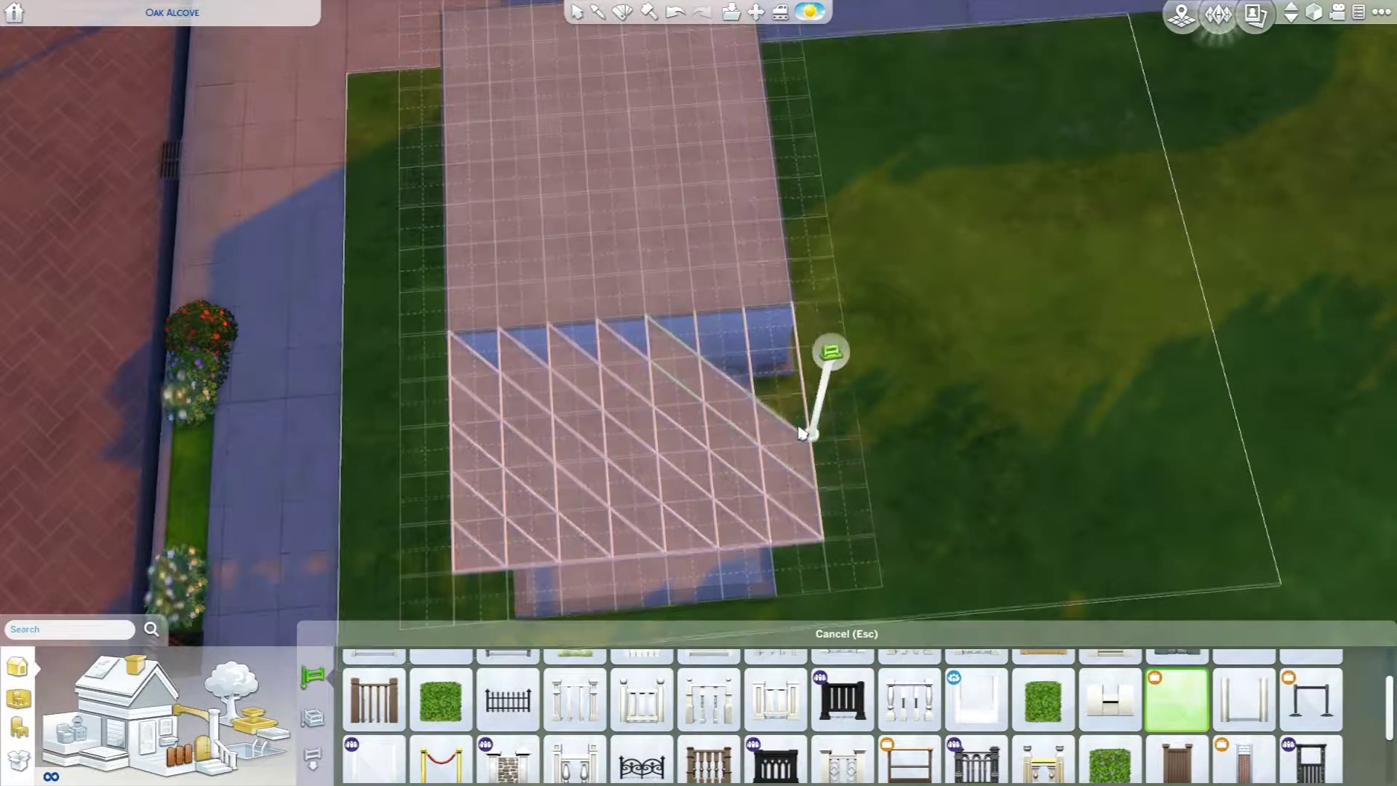
left_click(760, 390)
Sledgehammer a fence piece, reselect the clear fence, then switch to perspective view
key("Escape")
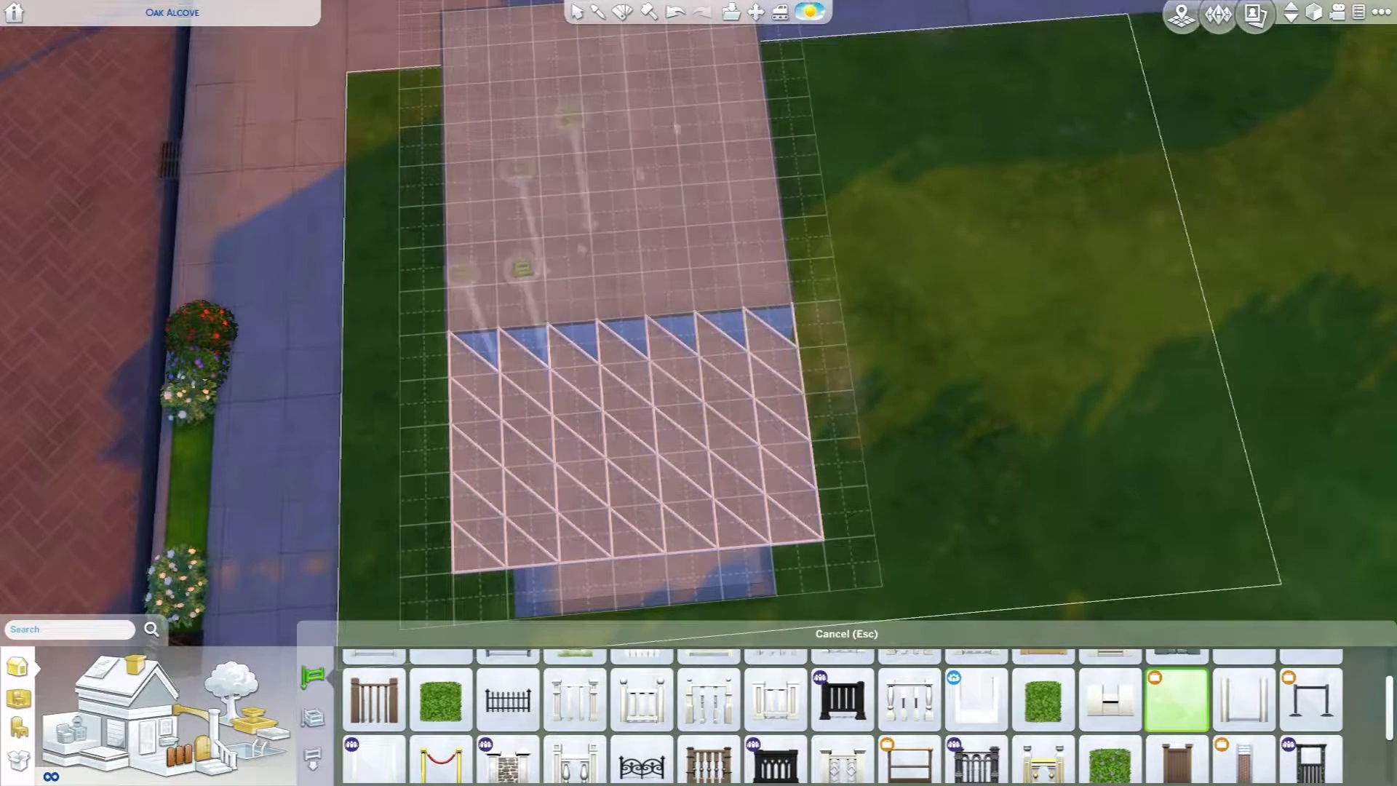
key("k")
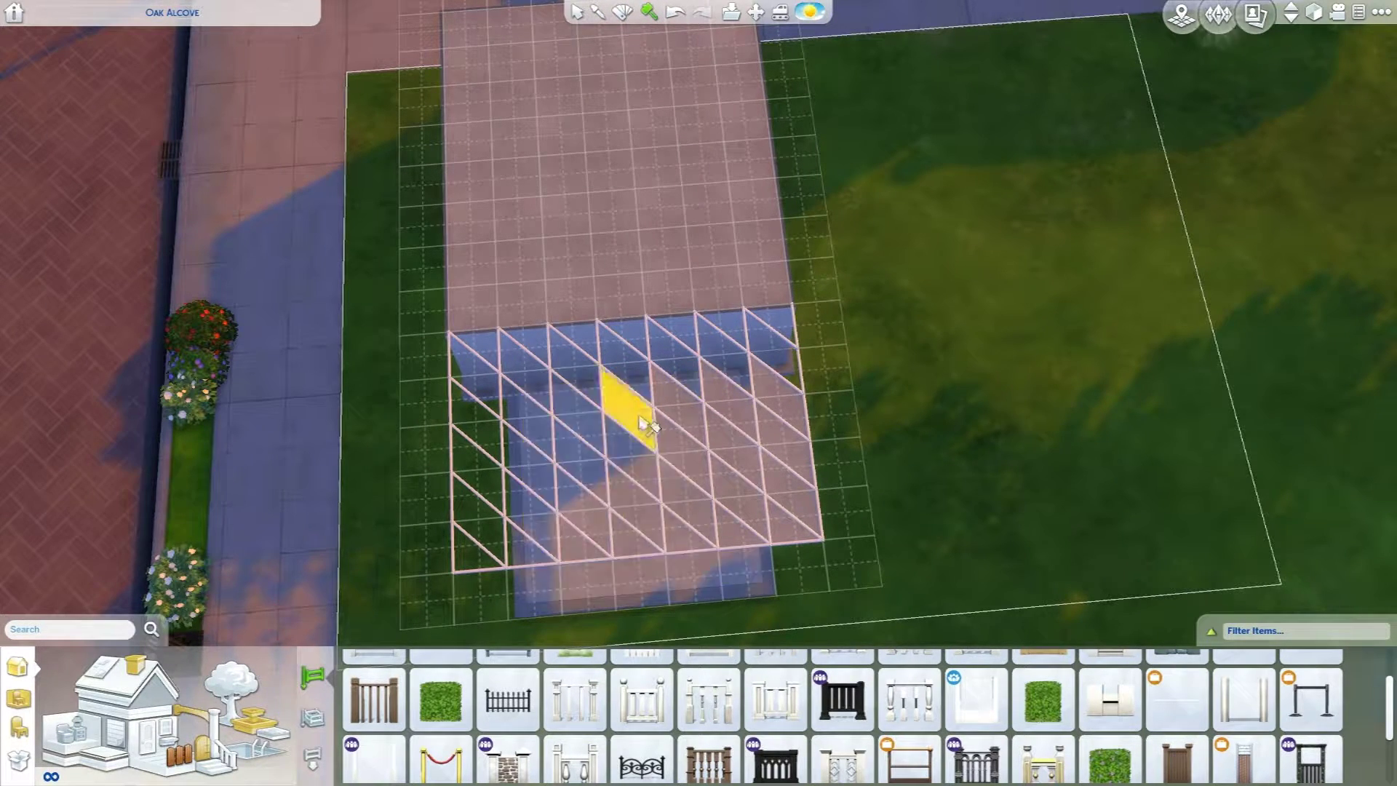
scroll(644, 421, "up", 2)
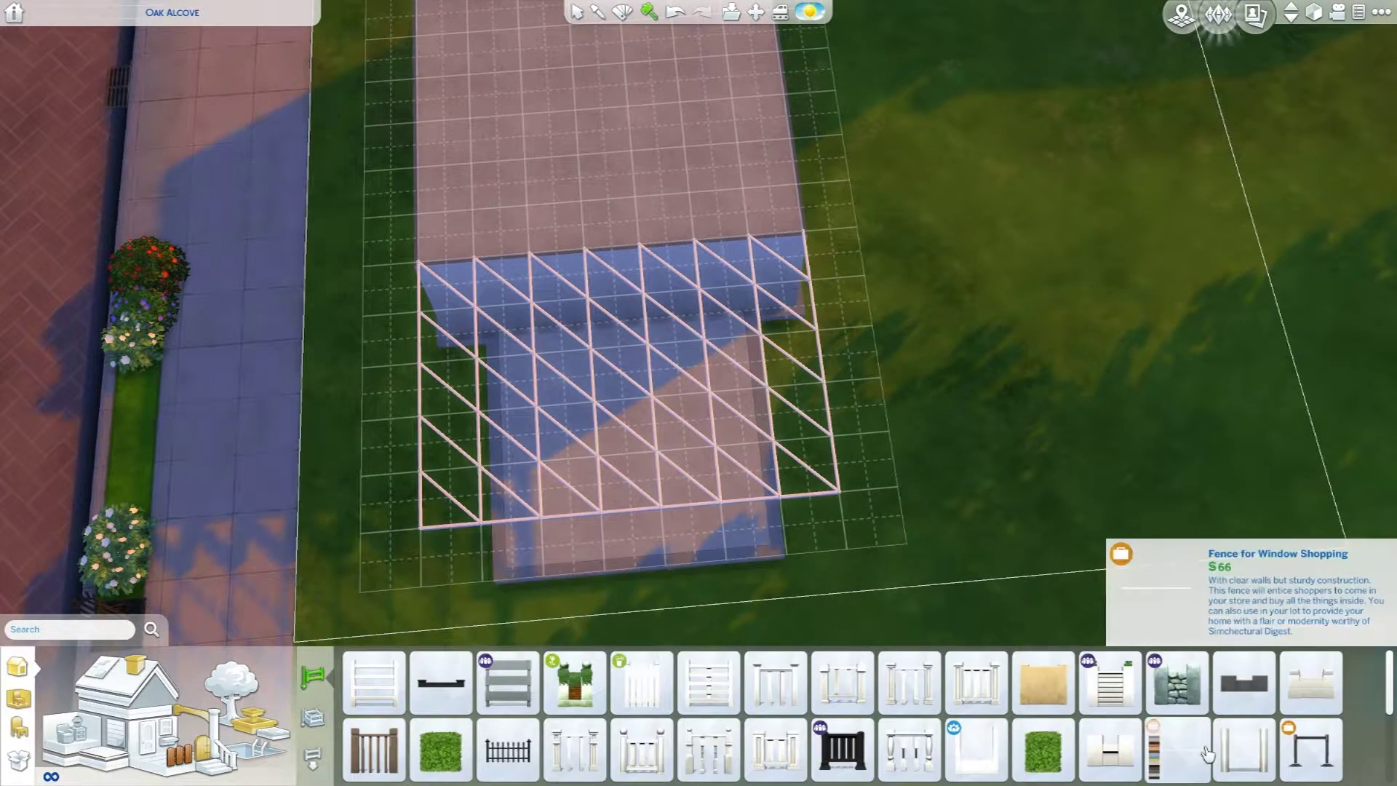
left_click(1177, 699)
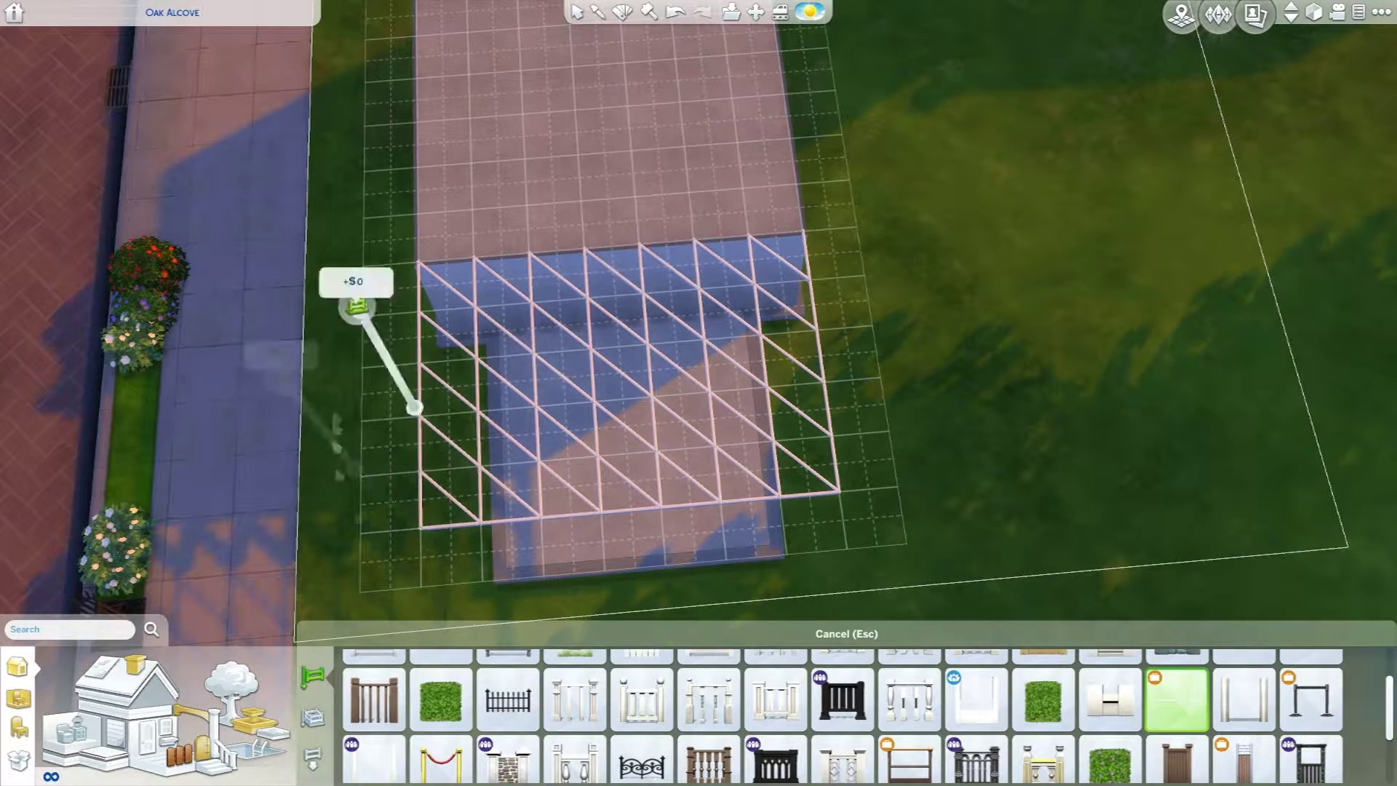
key("Escape")
key("t")
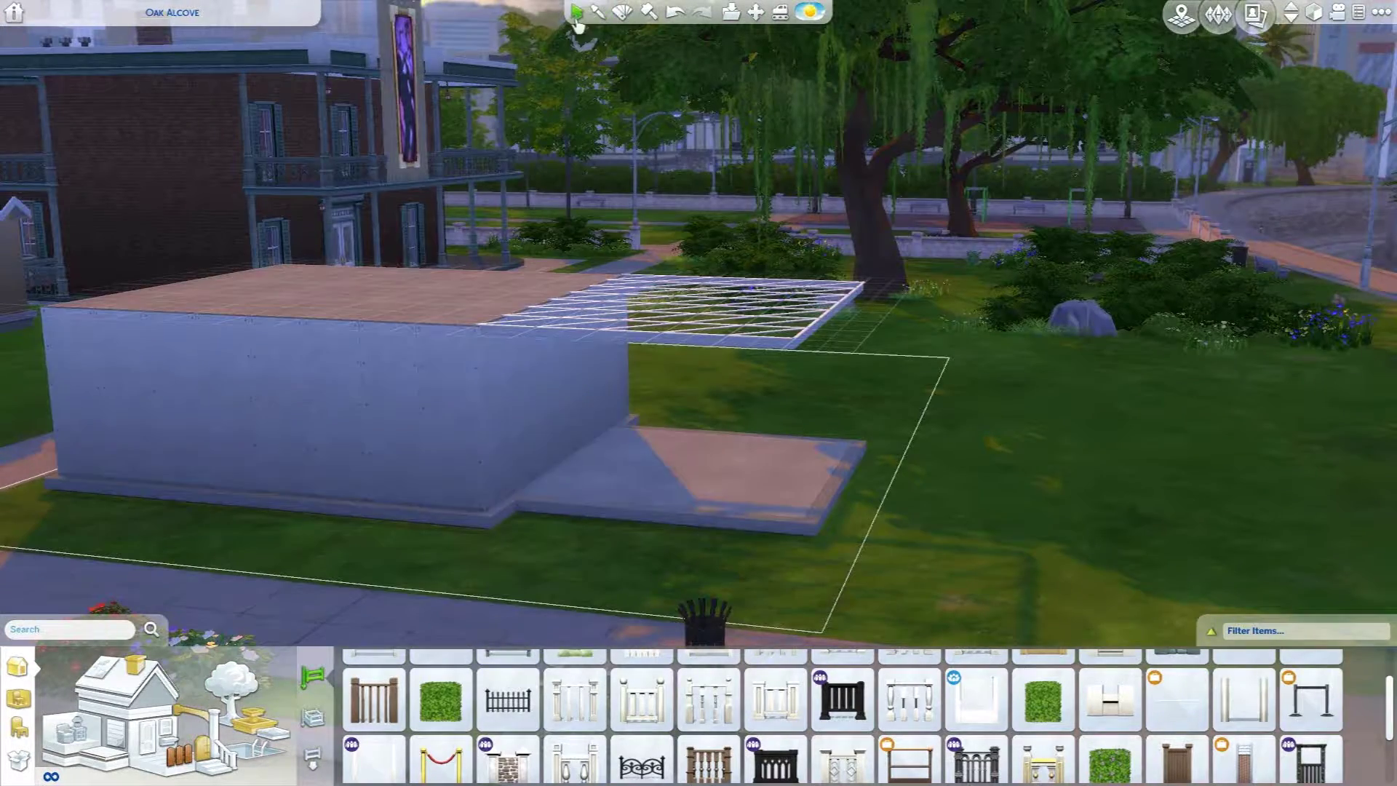
Select the walled room block and orbit to a lower side angle
left_click(679, 458)
key("period")
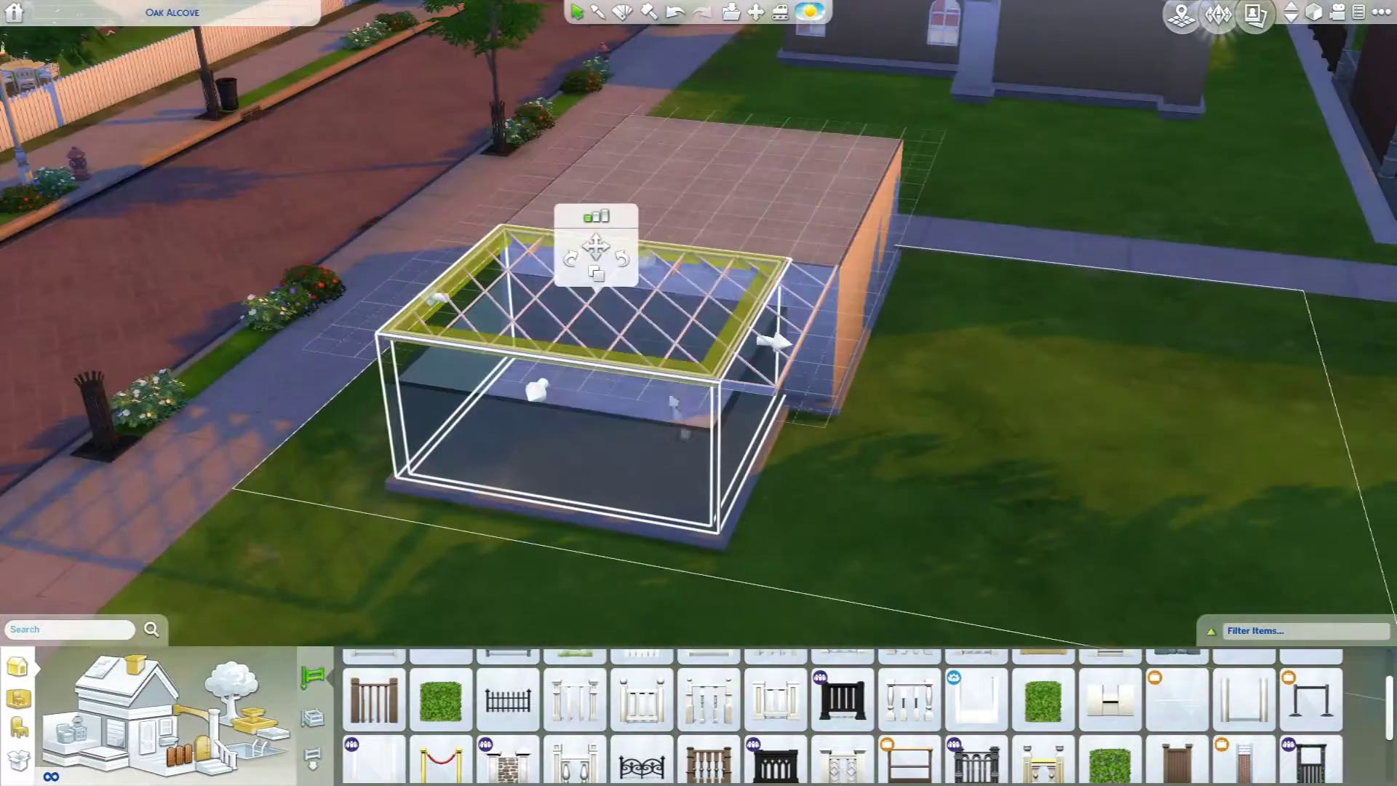
key("period")
key("Escape")
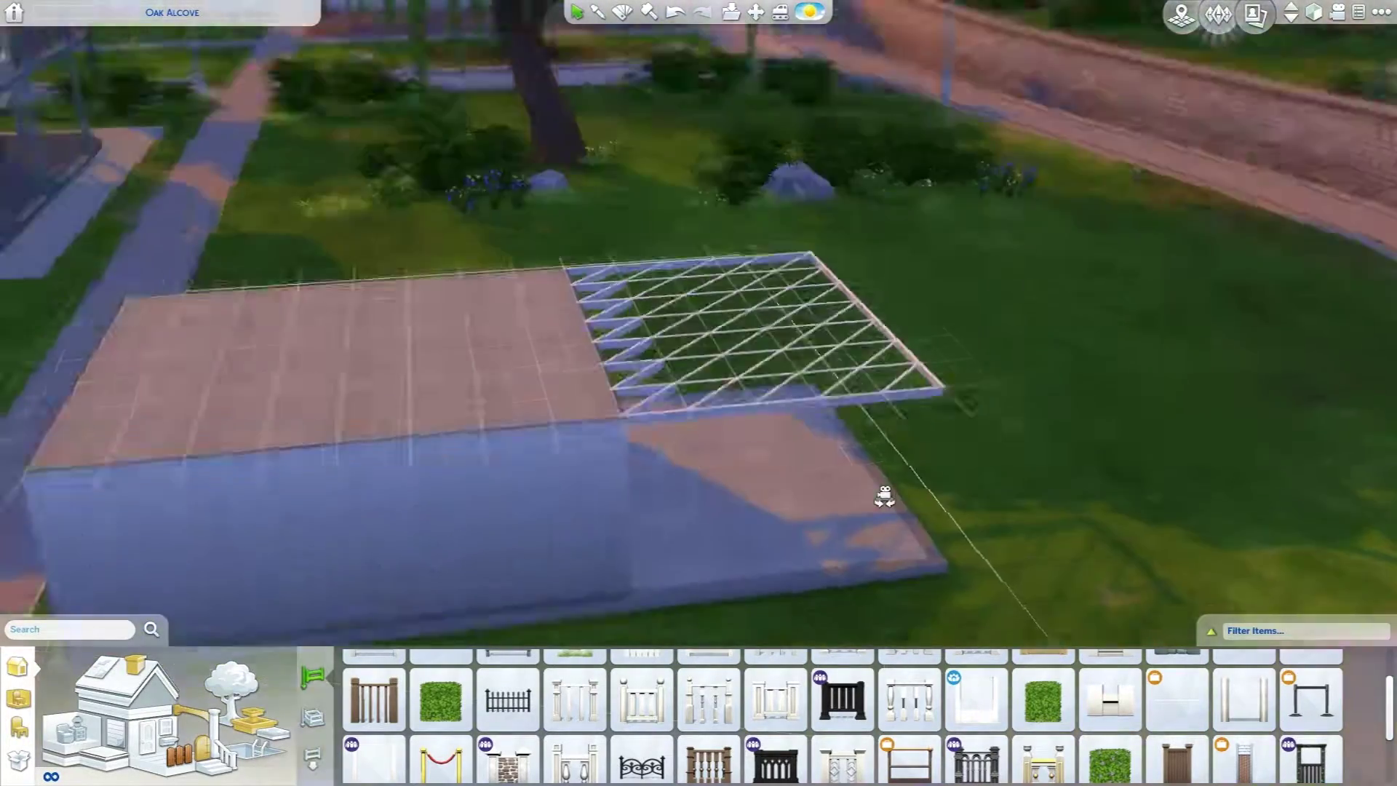
left_click_drag(943, 494, 808, 459)
Place a white column at the slab corner beside the wall end
left_click(214, 733)
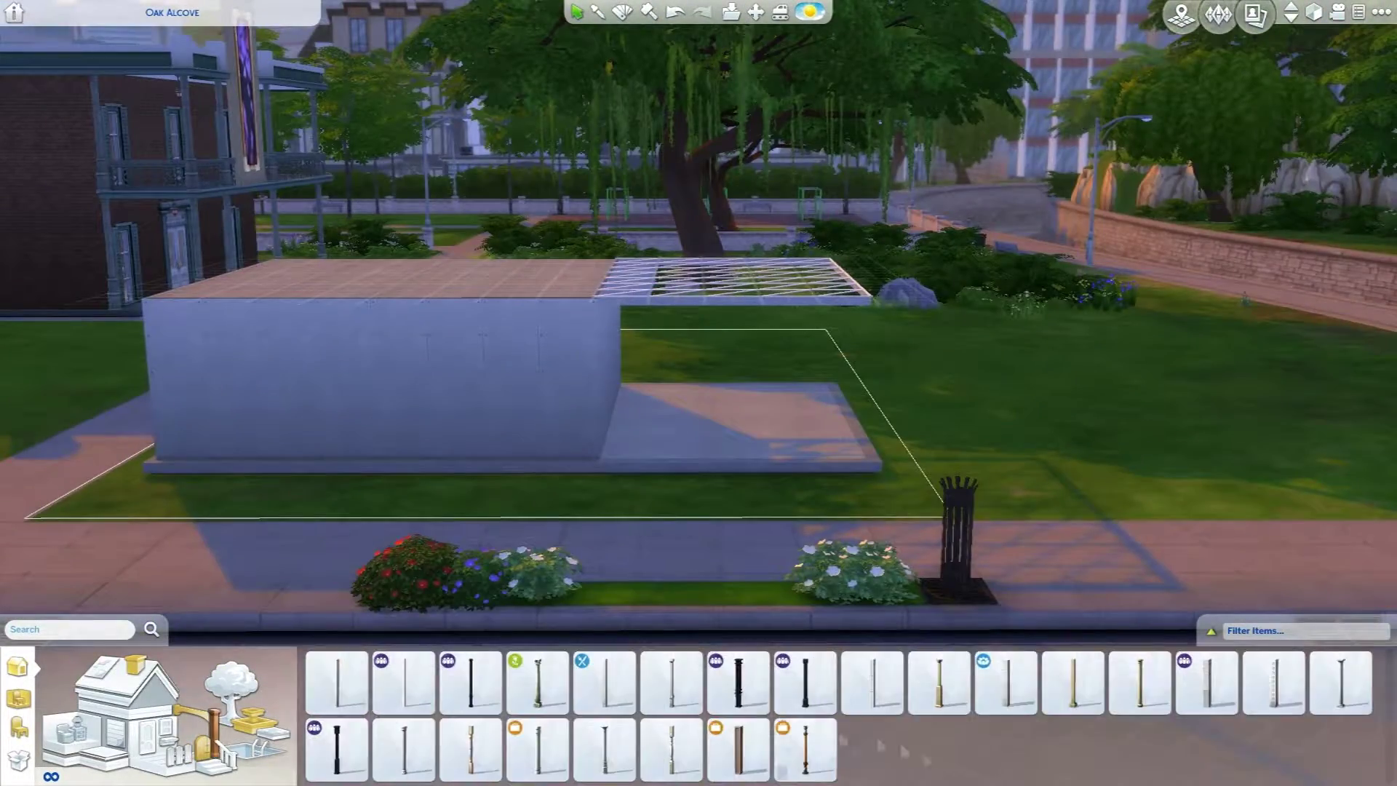
left_click(404, 682)
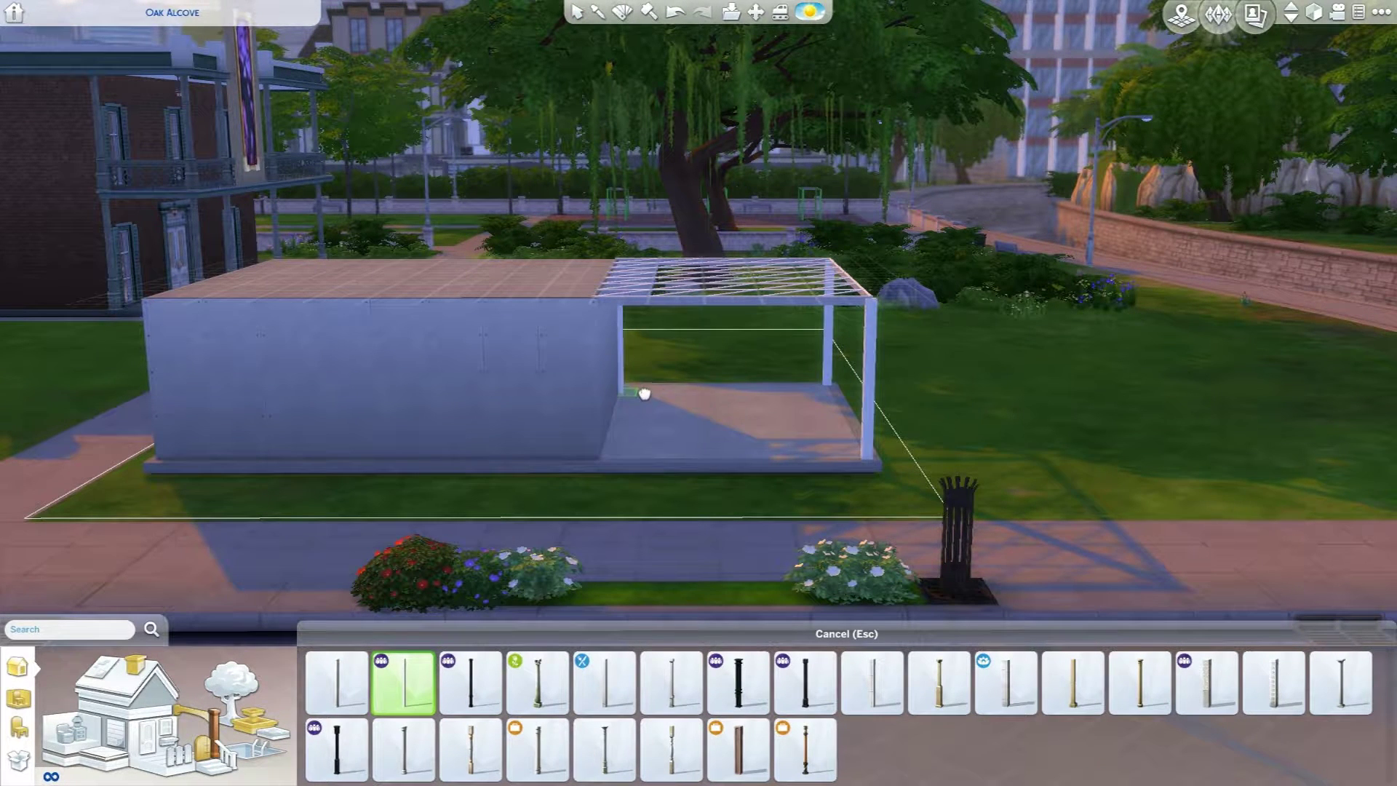
key("Escape")
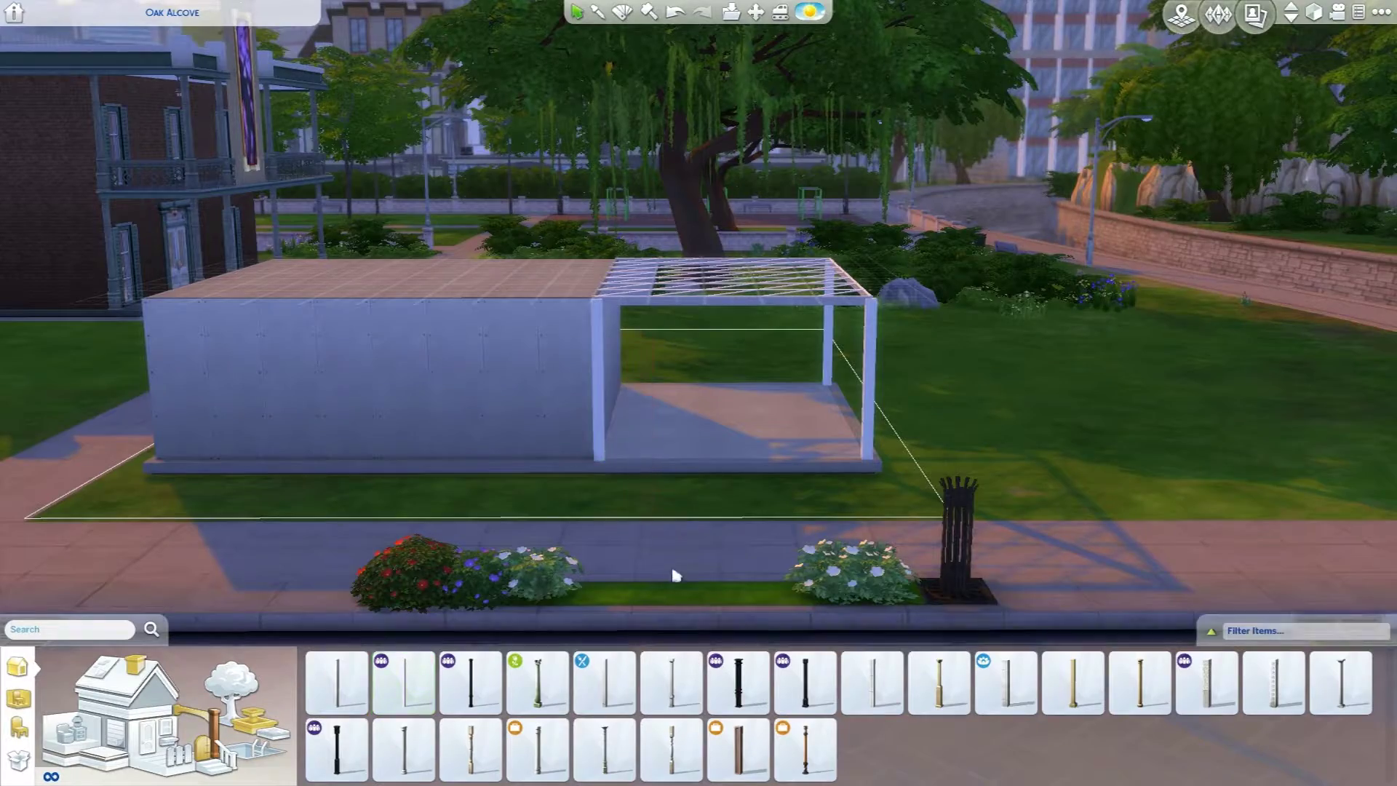
left_click_drag(677, 579, 634, 517)
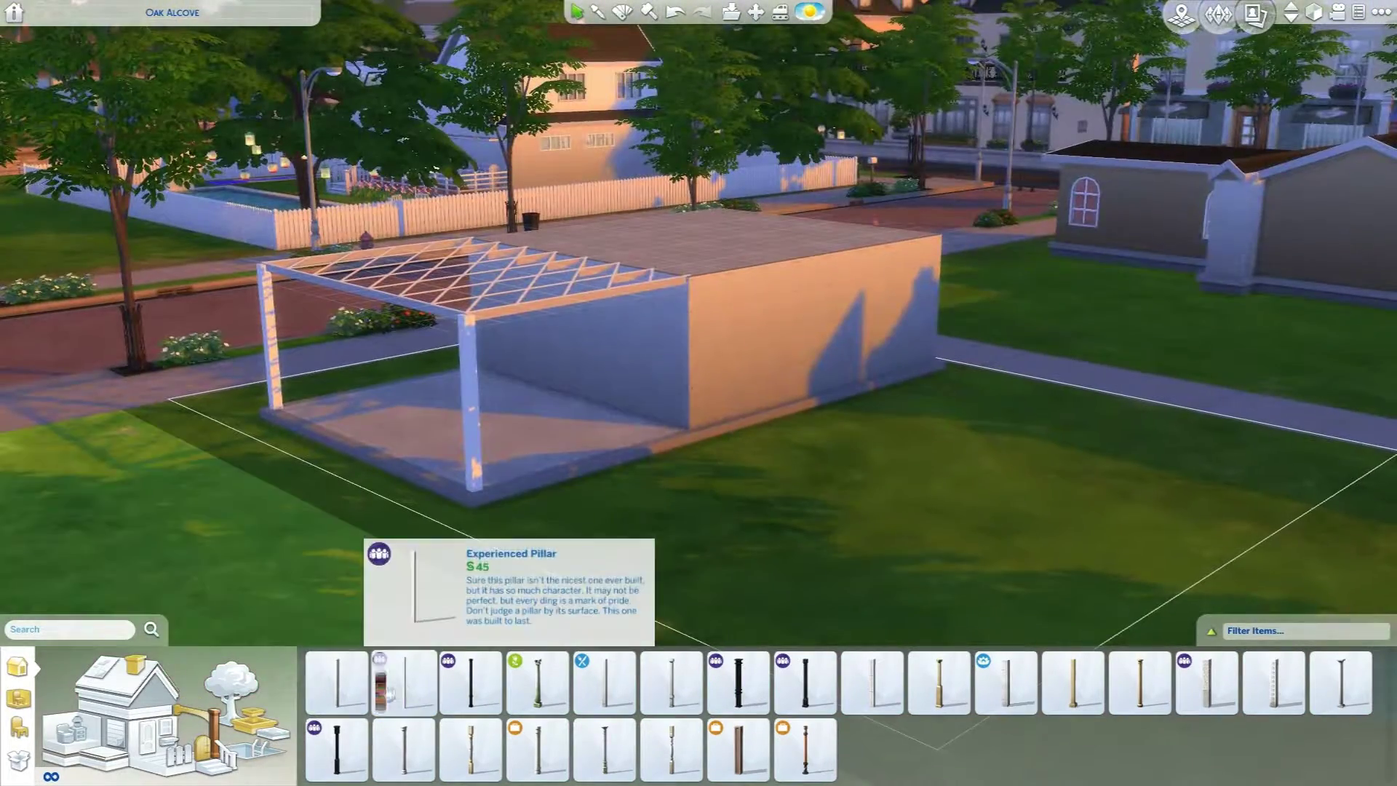
left_click(404, 682)
key("Escape")
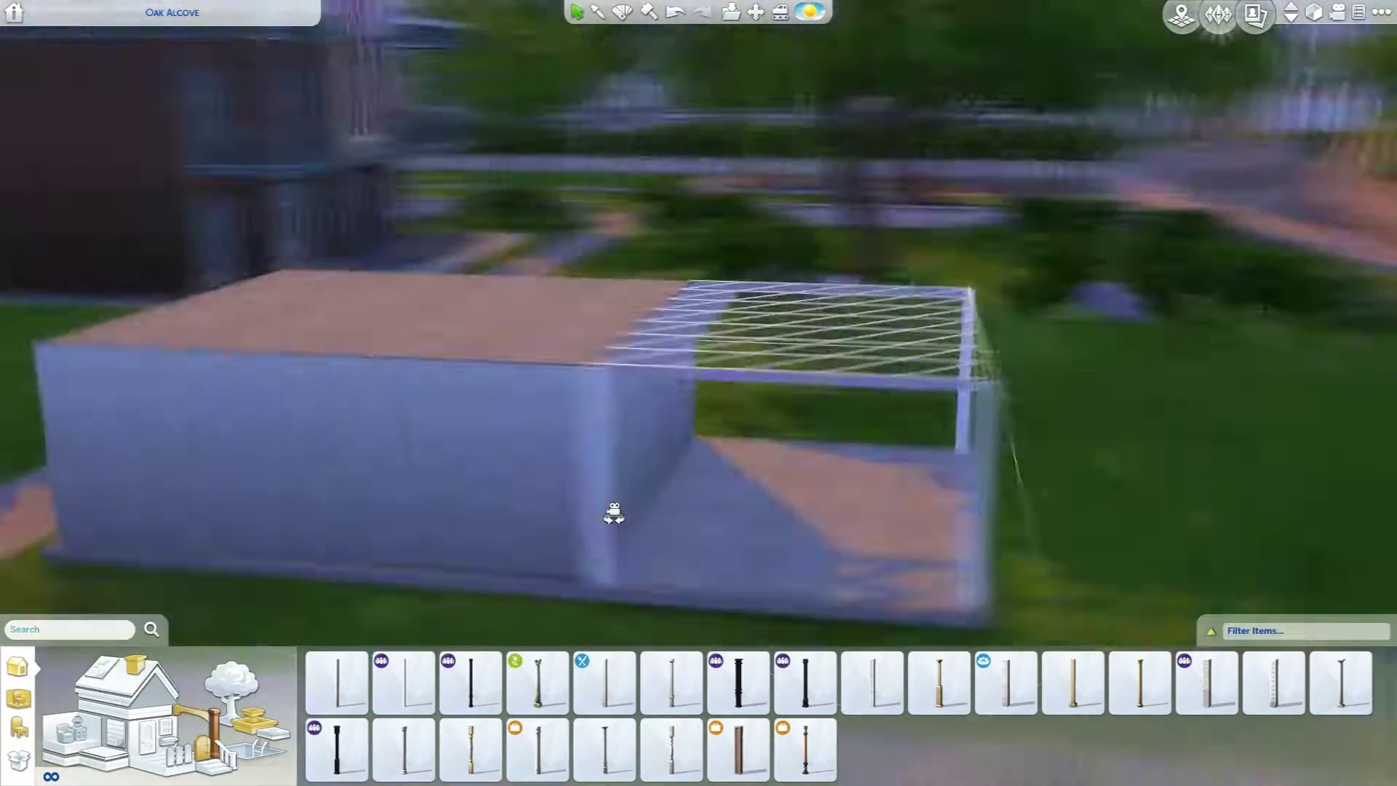
left_click_drag(720, 546, 608, 511)
Paint the pergola floor with the dark brown herringbone wood pattern
left_click(109, 737)
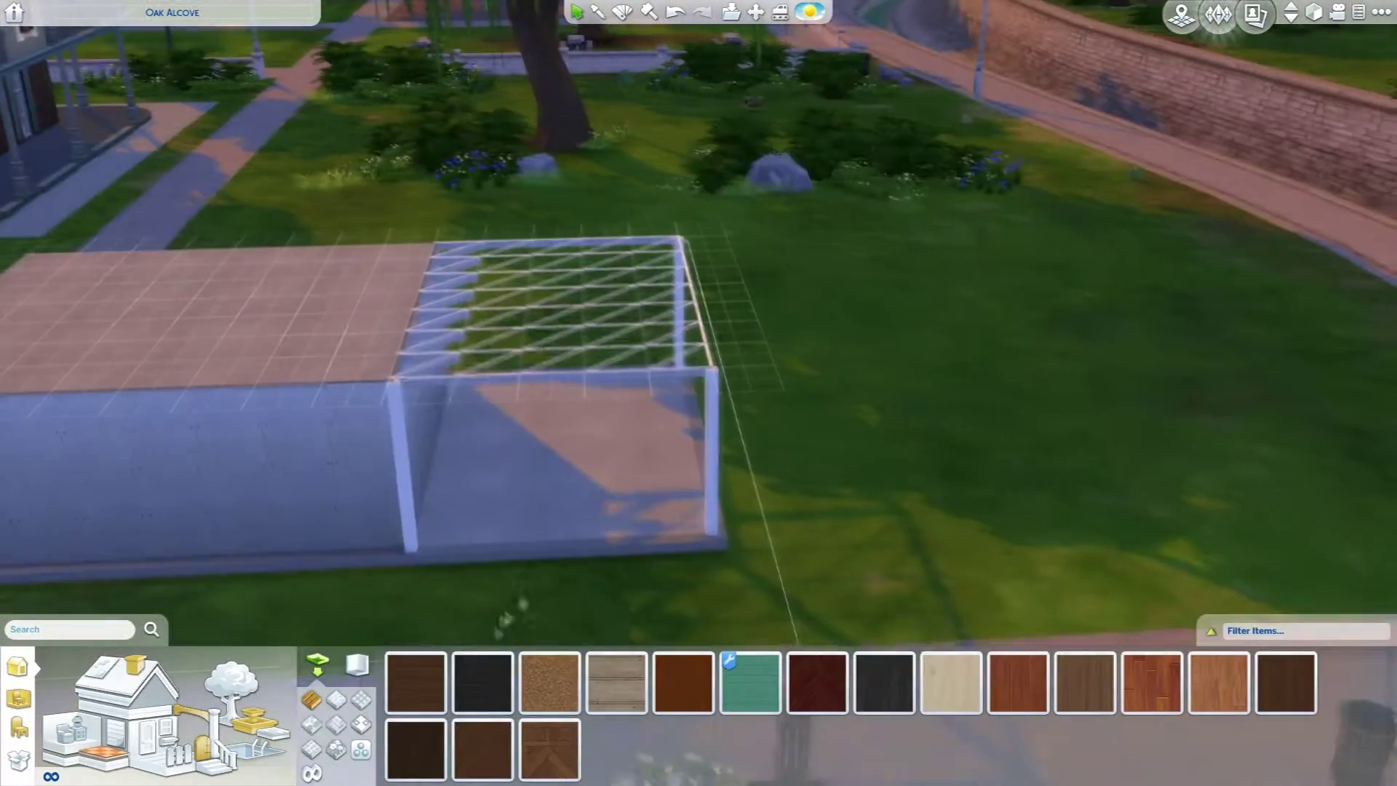
left_click(550, 749)
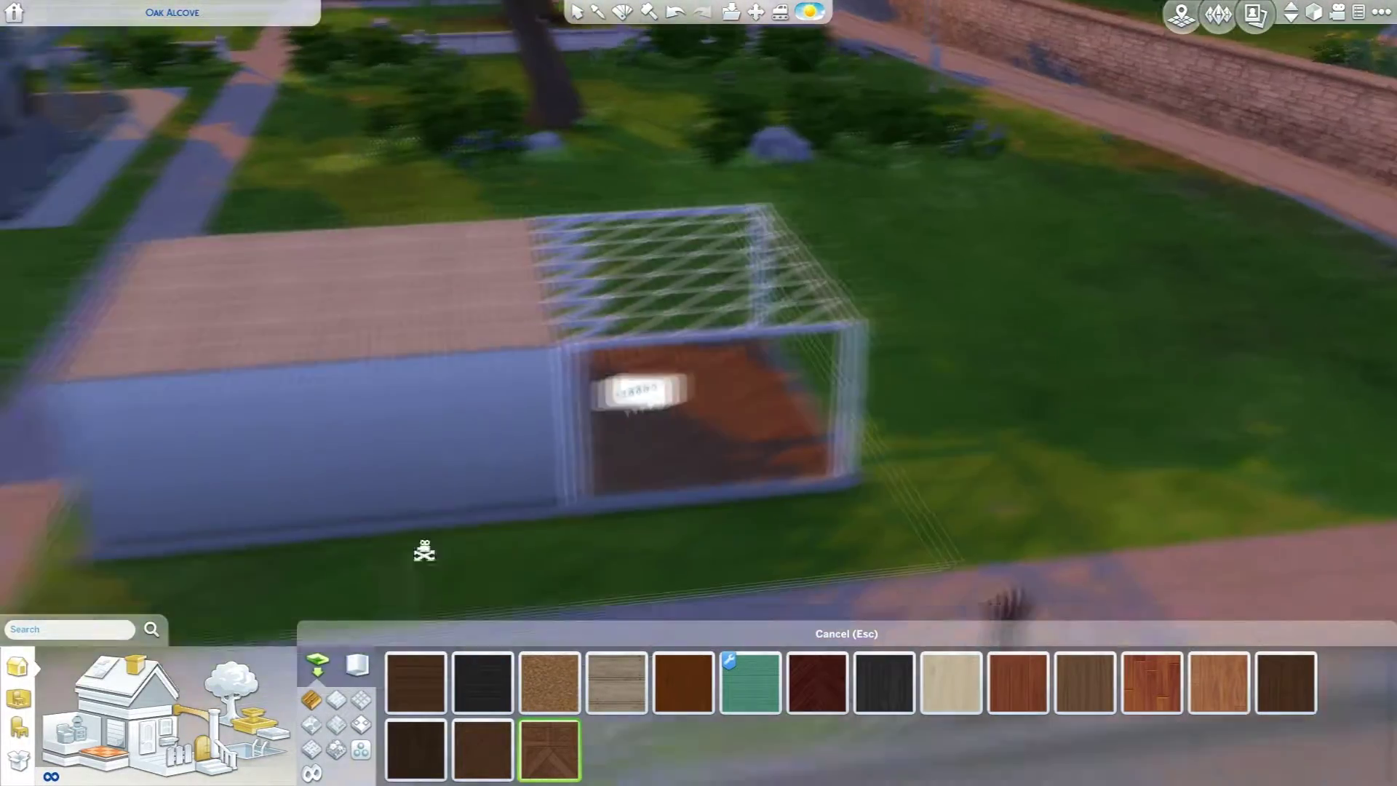
key("Escape")
mouse_move(472, 522)
left_mouse_down()
mouse_move(543, 581)
mouse_move(565, 539)
mouse_move(664, 551)
left_mouse_up()
Place a gabled roof over the enclosed room and reposition it
left_click(131, 683)
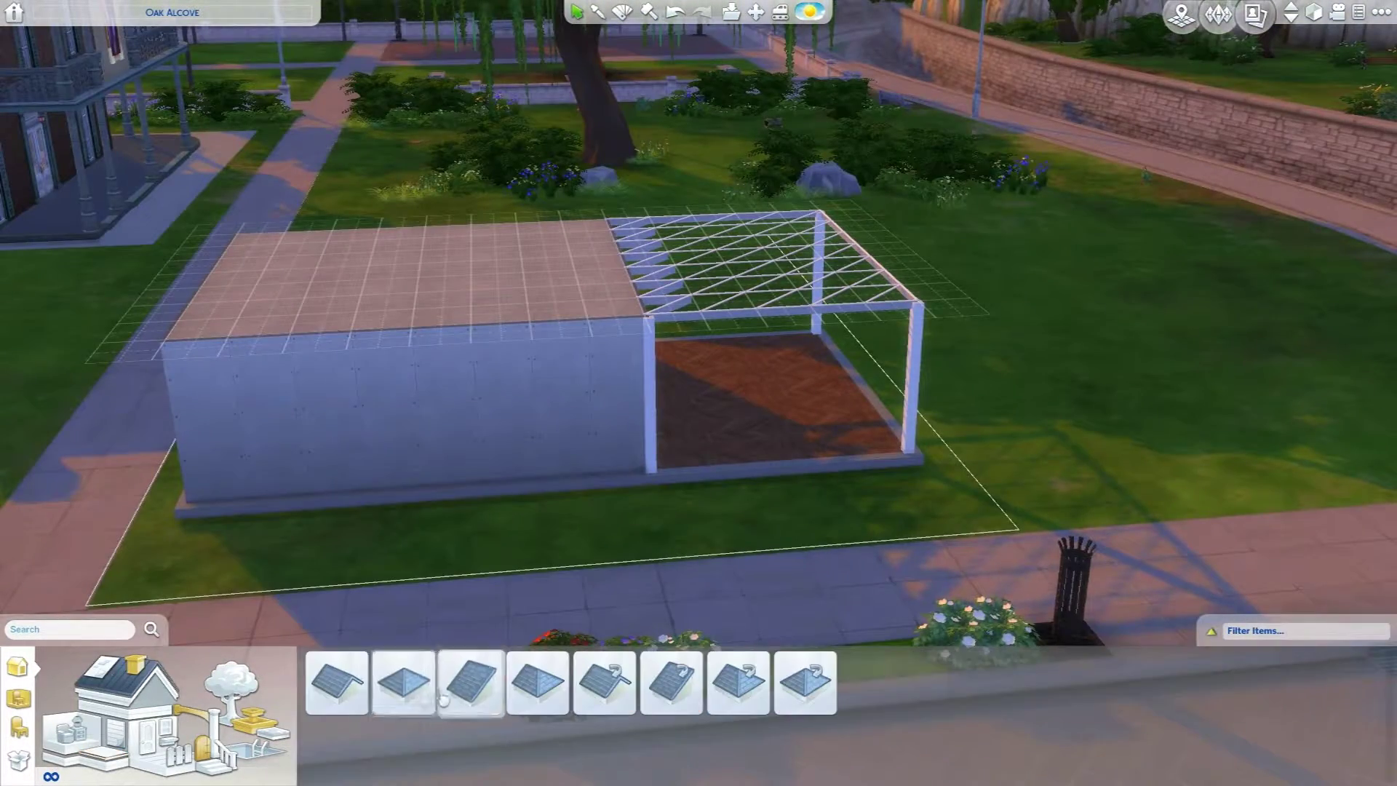
left_click(405, 684)
left_click(298, 262)
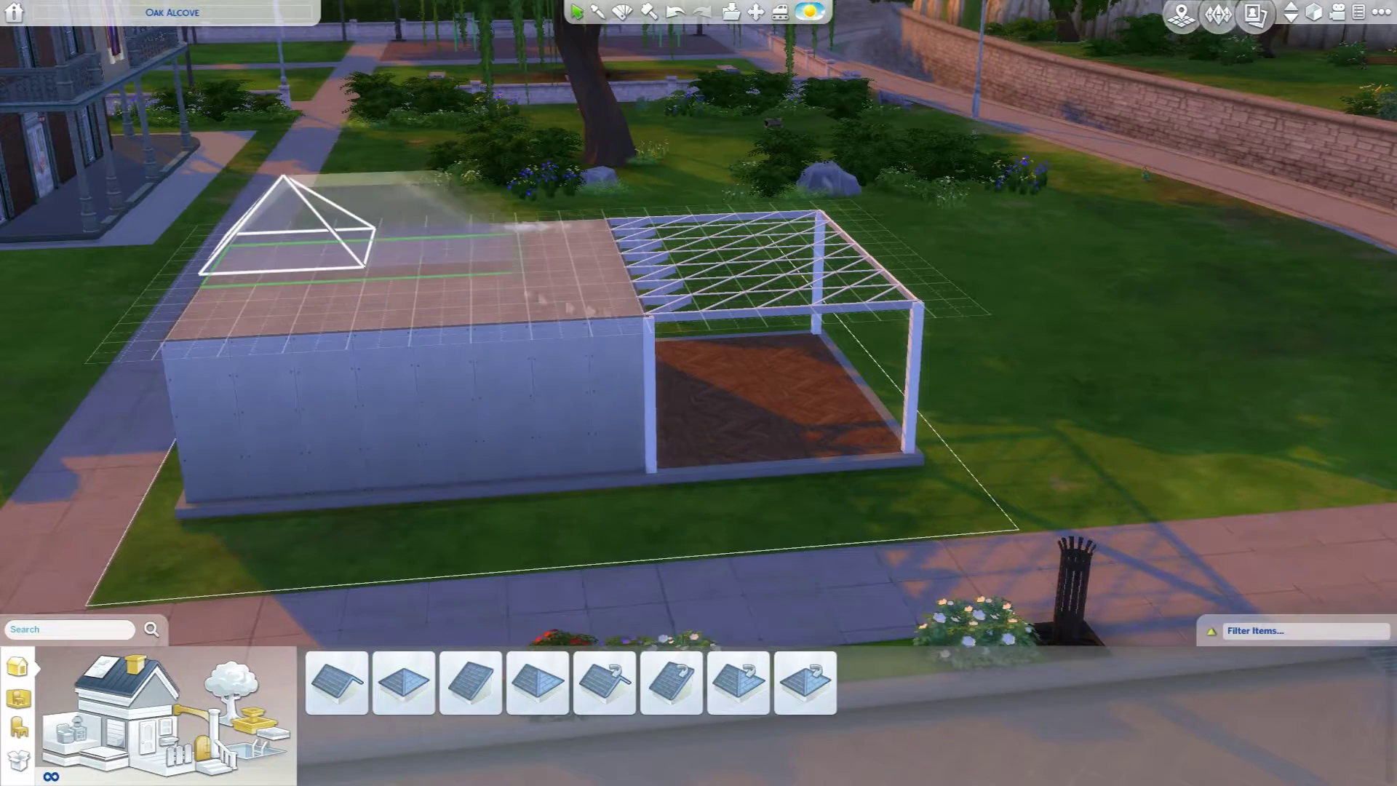
left_click(414, 263)
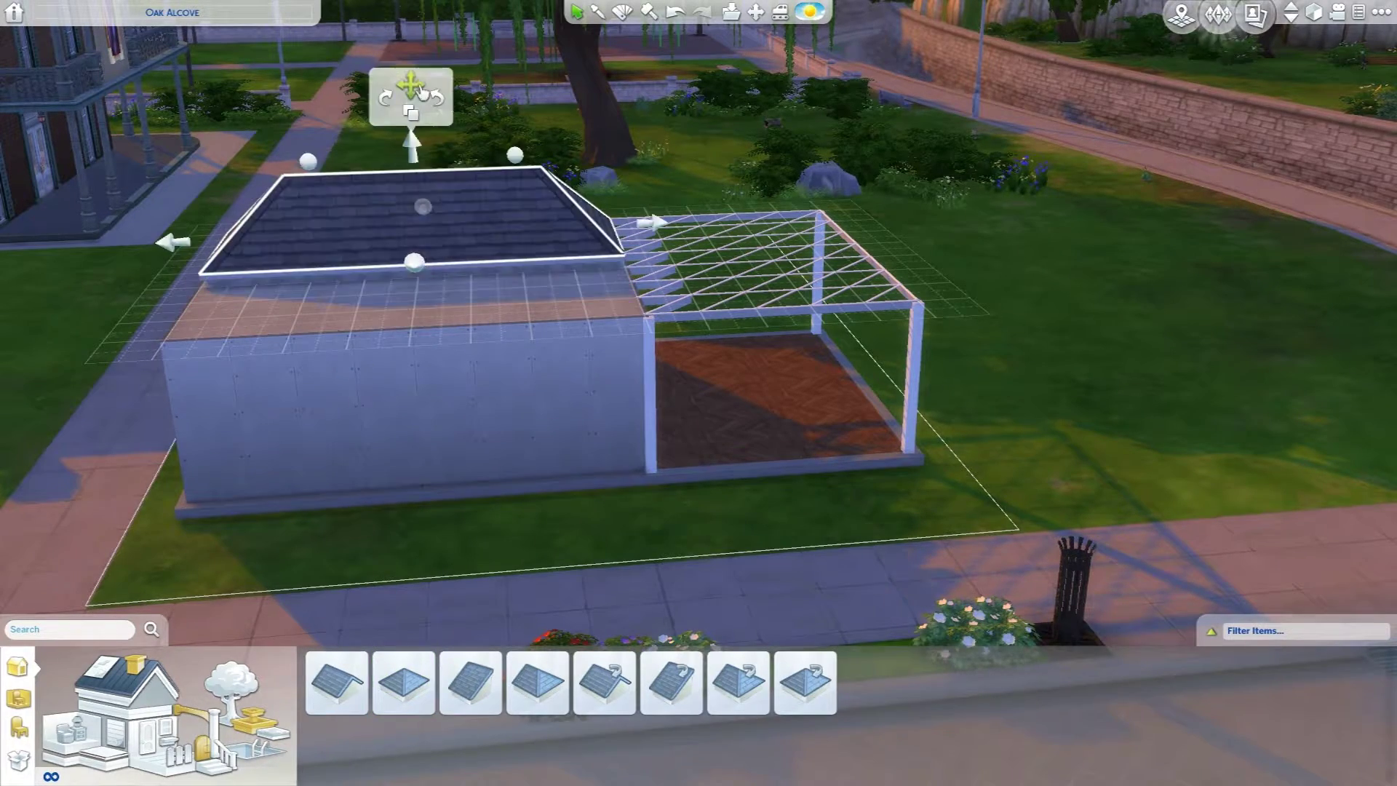
left_click(404, 306)
Add a second gabled roof and stretch it toward the front
left_click(404, 121)
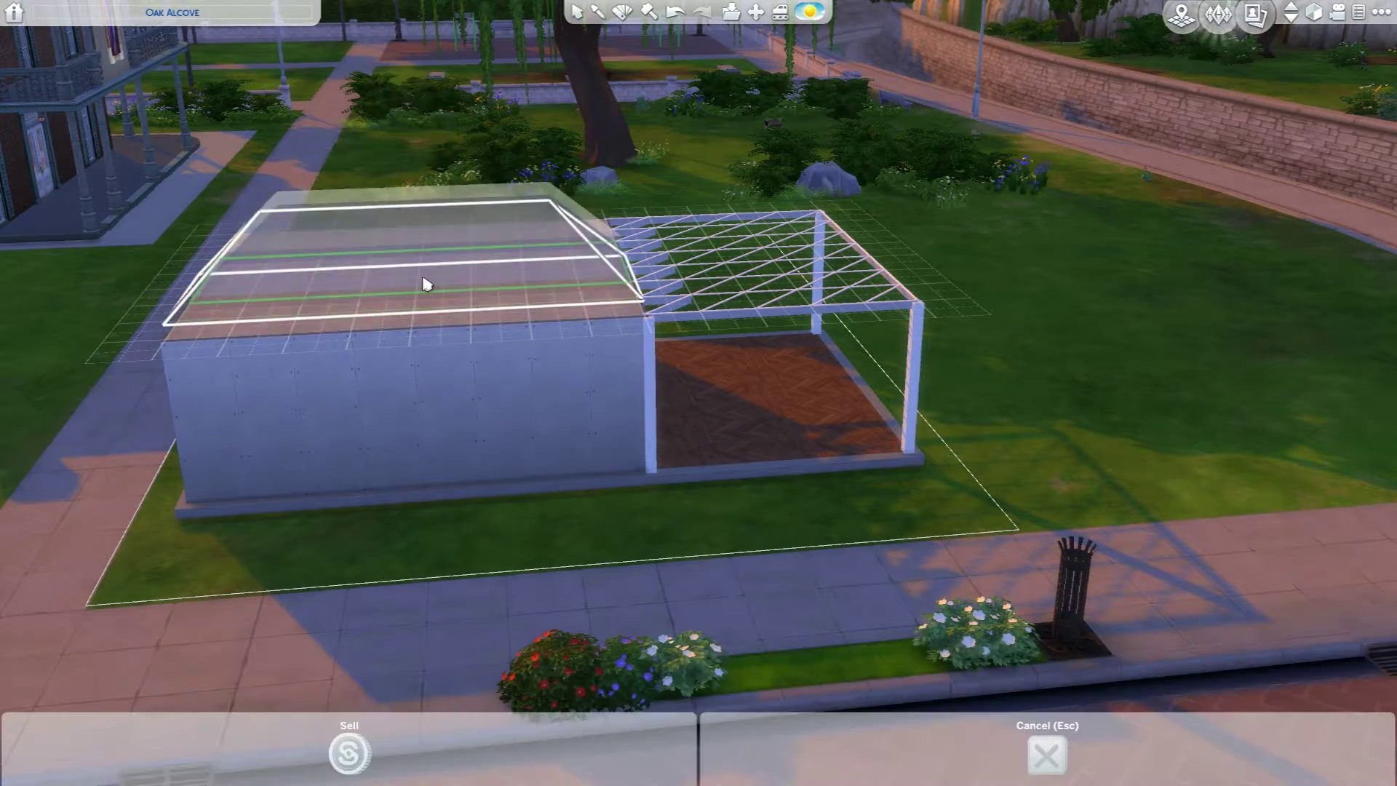
left_click(337, 683)
left_click(243, 252)
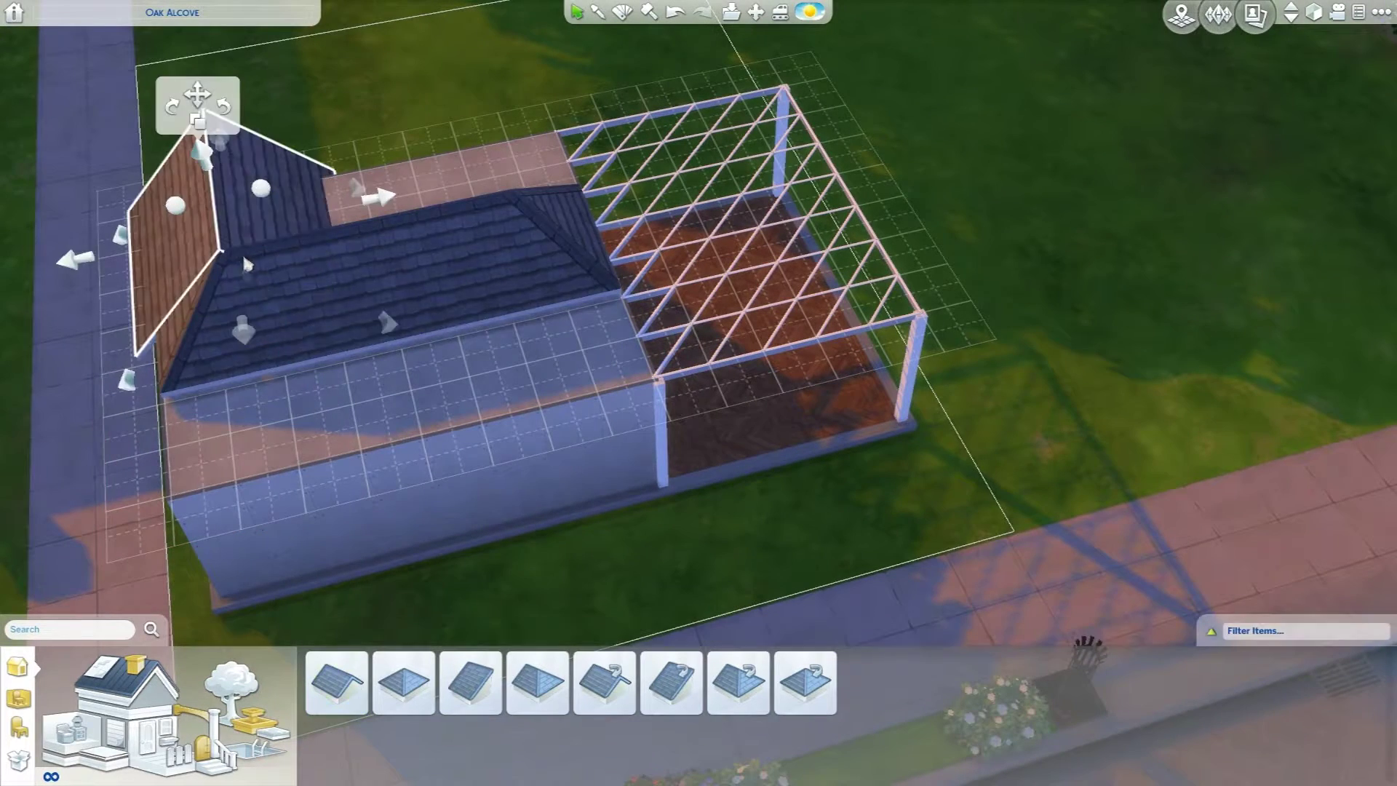
left_click_drag(243, 328, 262, 508)
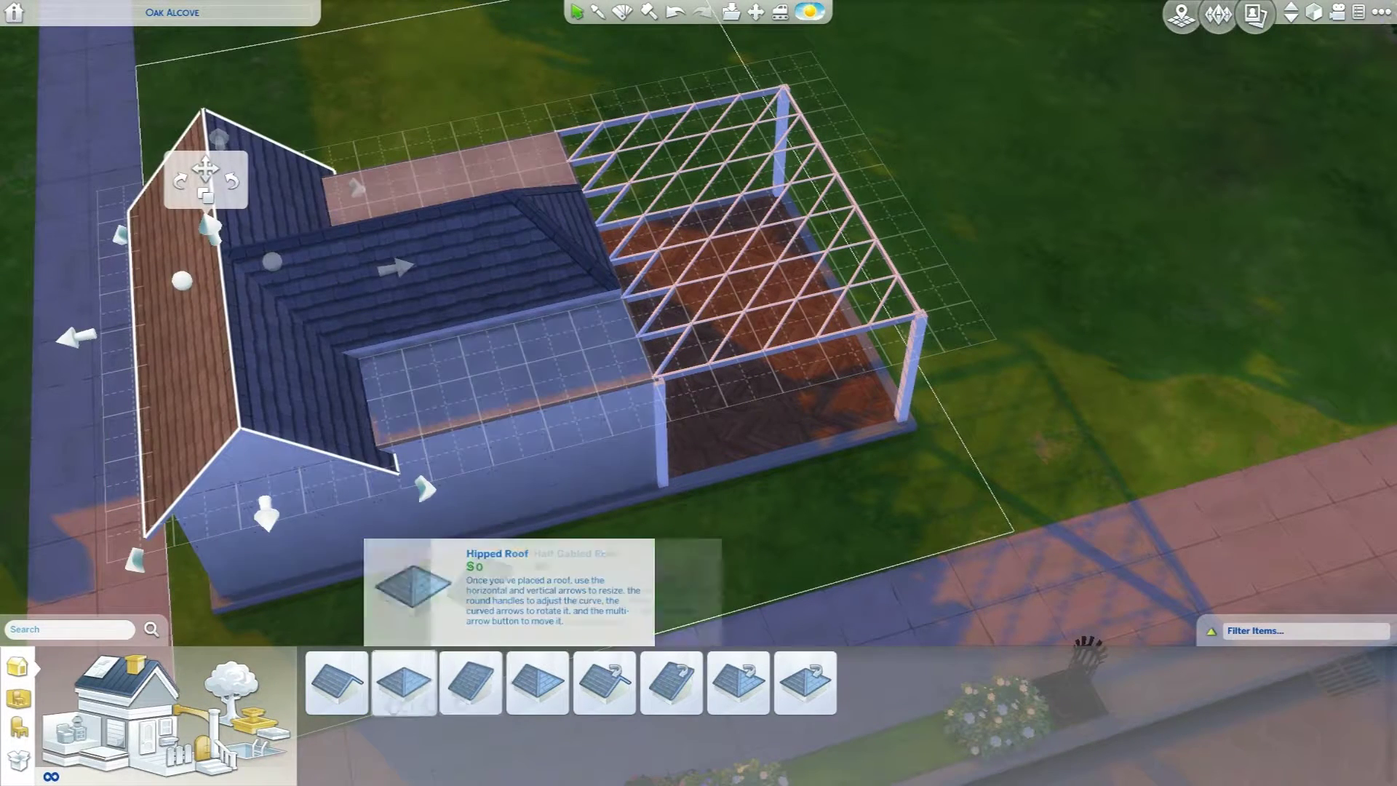
Place a middle gabled roof section and stretch it larger
left_click(336, 684)
left_click(505, 199)
left_click(567, 382)
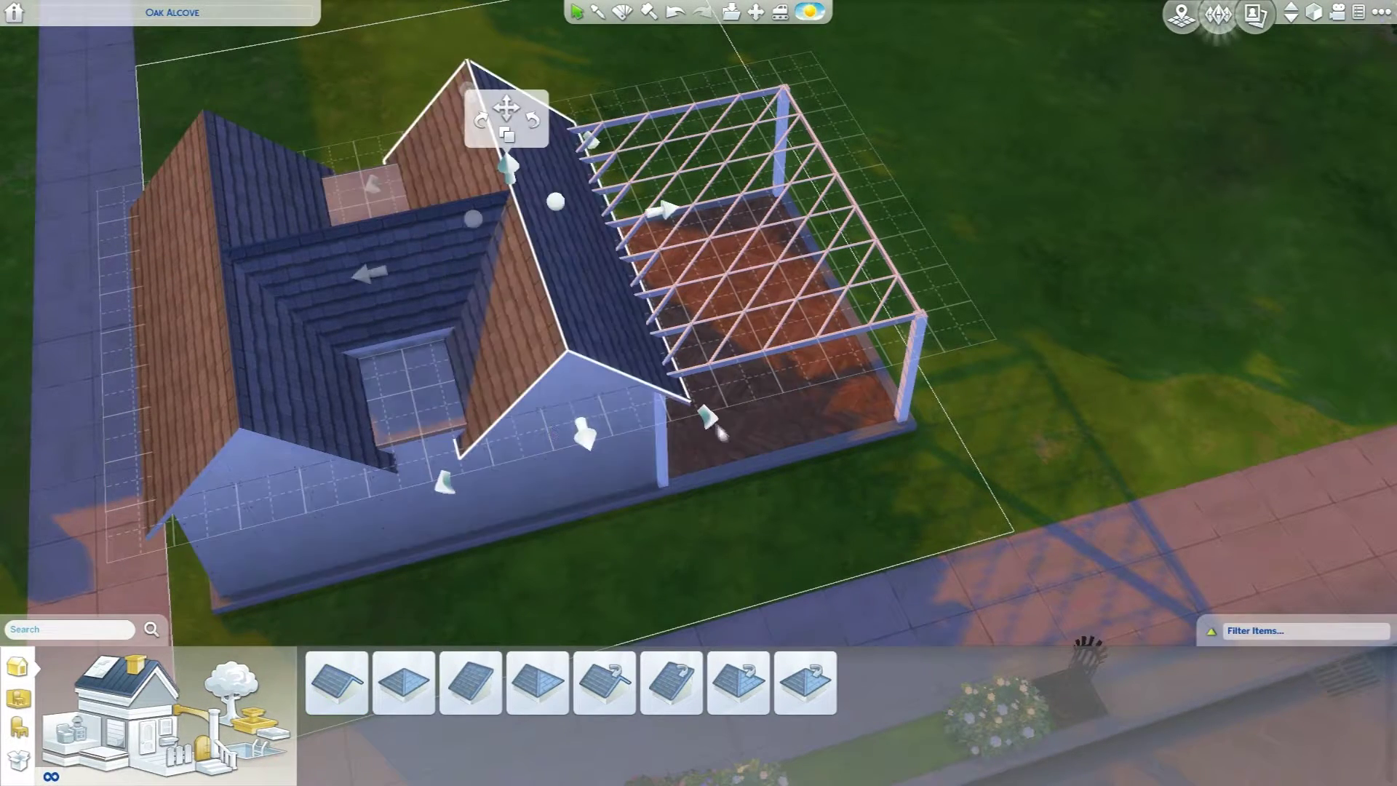
left_click(219, 273)
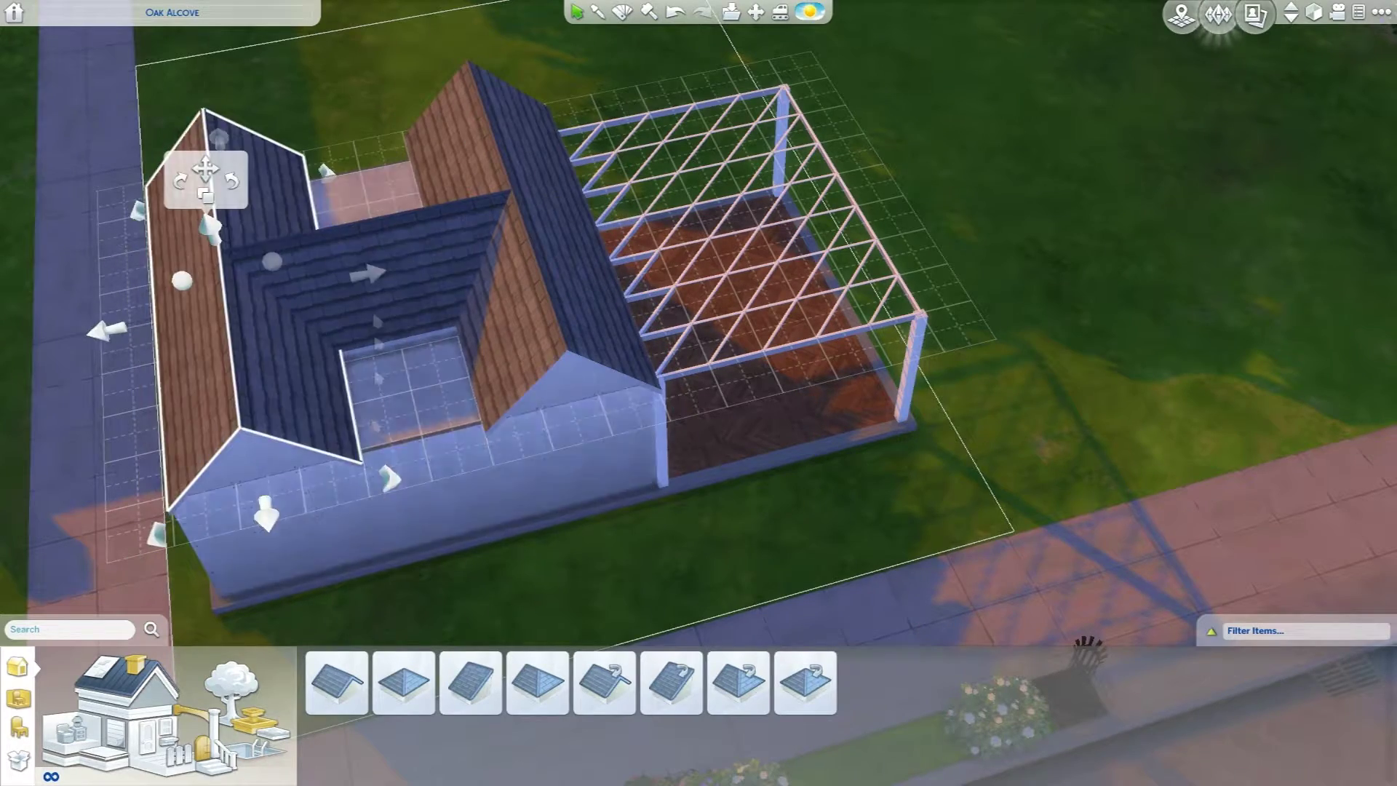
left_click(361, 274)
left_click_drag(424, 361, 425, 448)
Reshape the middle roof section into a narrow front gable
key("period")
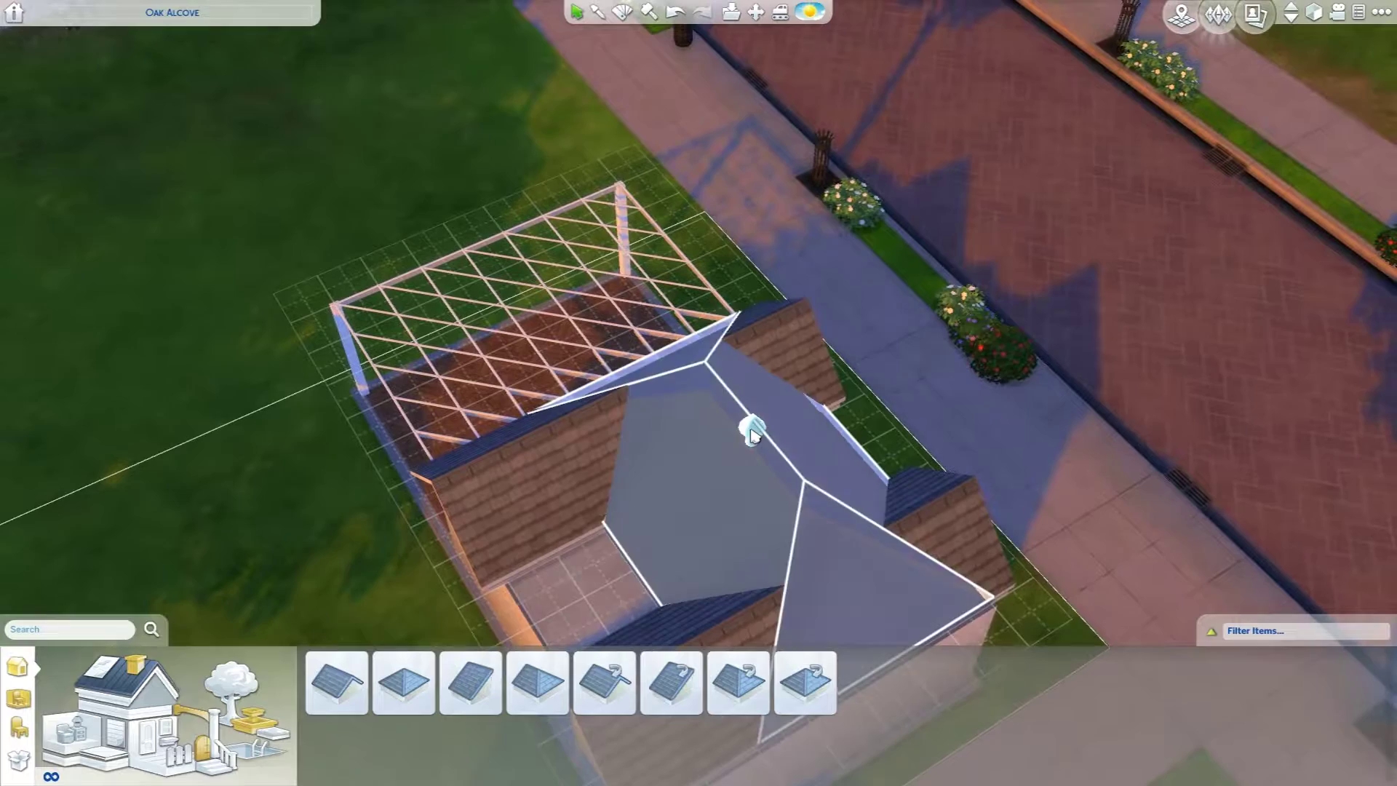
left_click(751, 431)
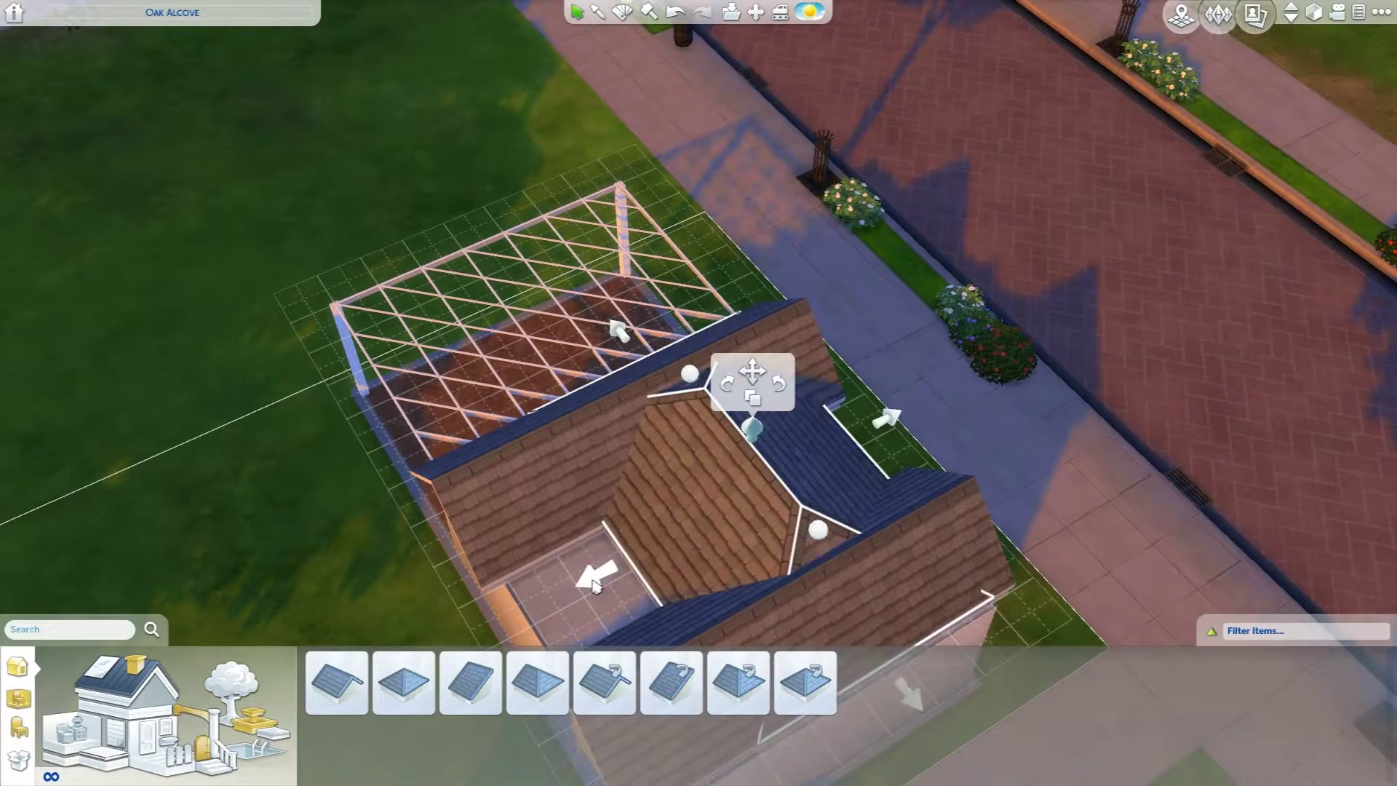
left_click(720, 524)
left_click(704, 428)
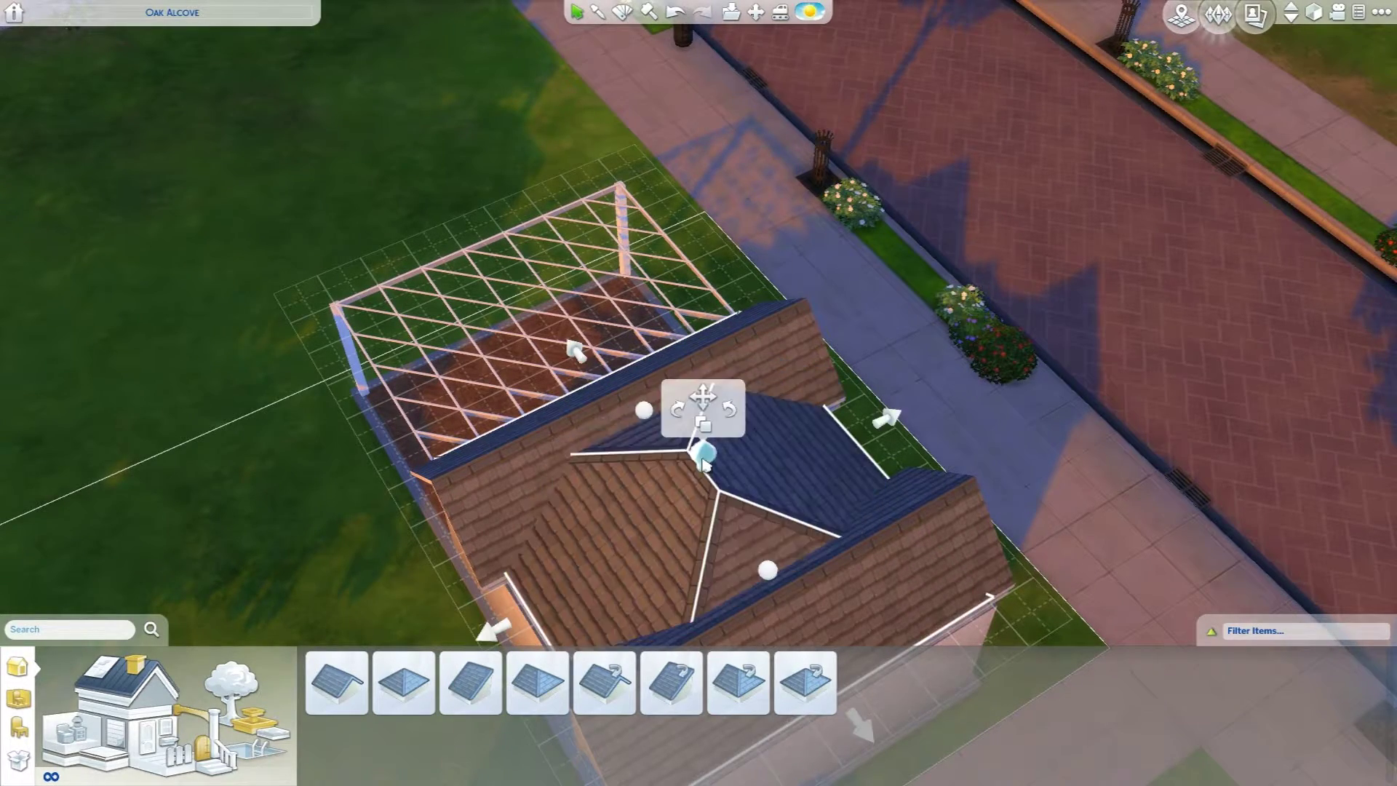
left_click_drag(708, 432, 707, 464)
key("period")
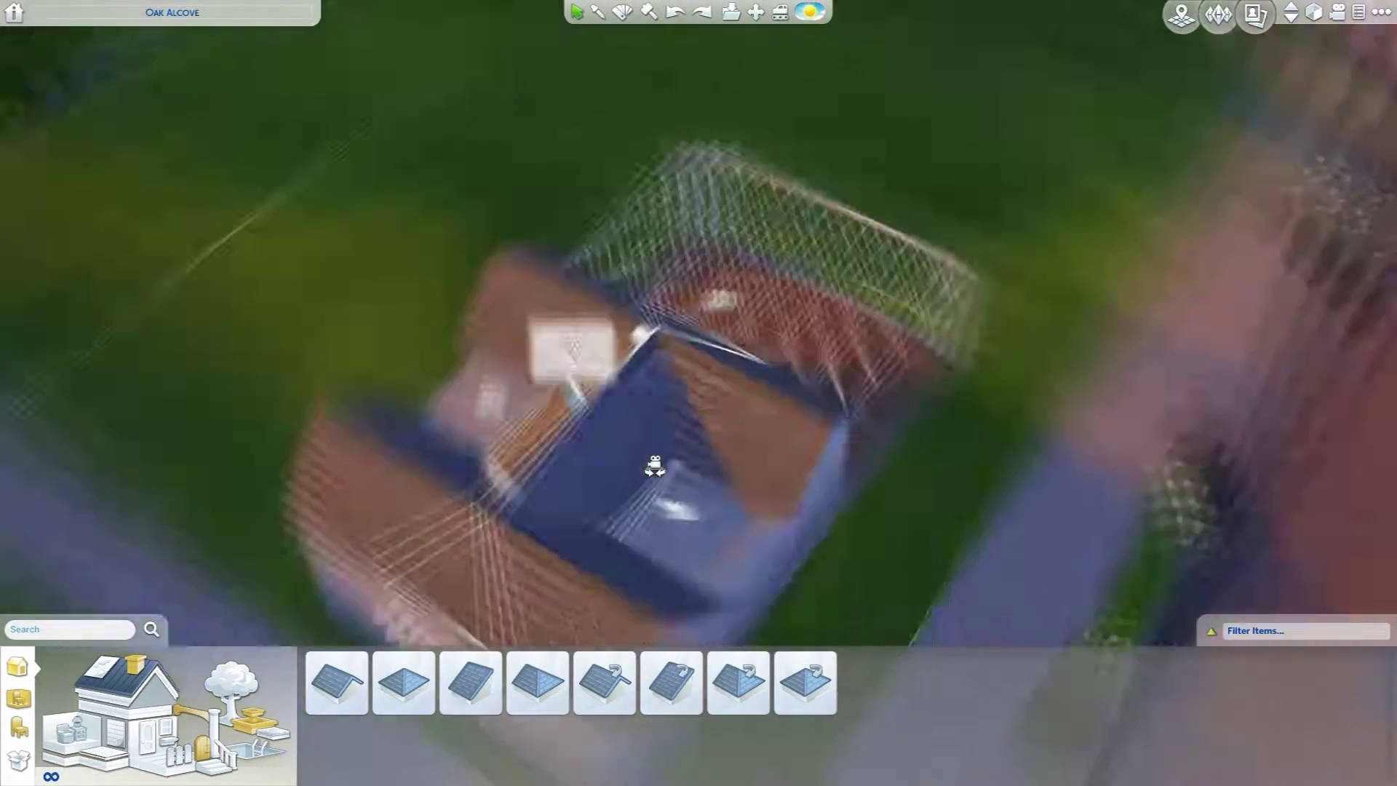
key("period")
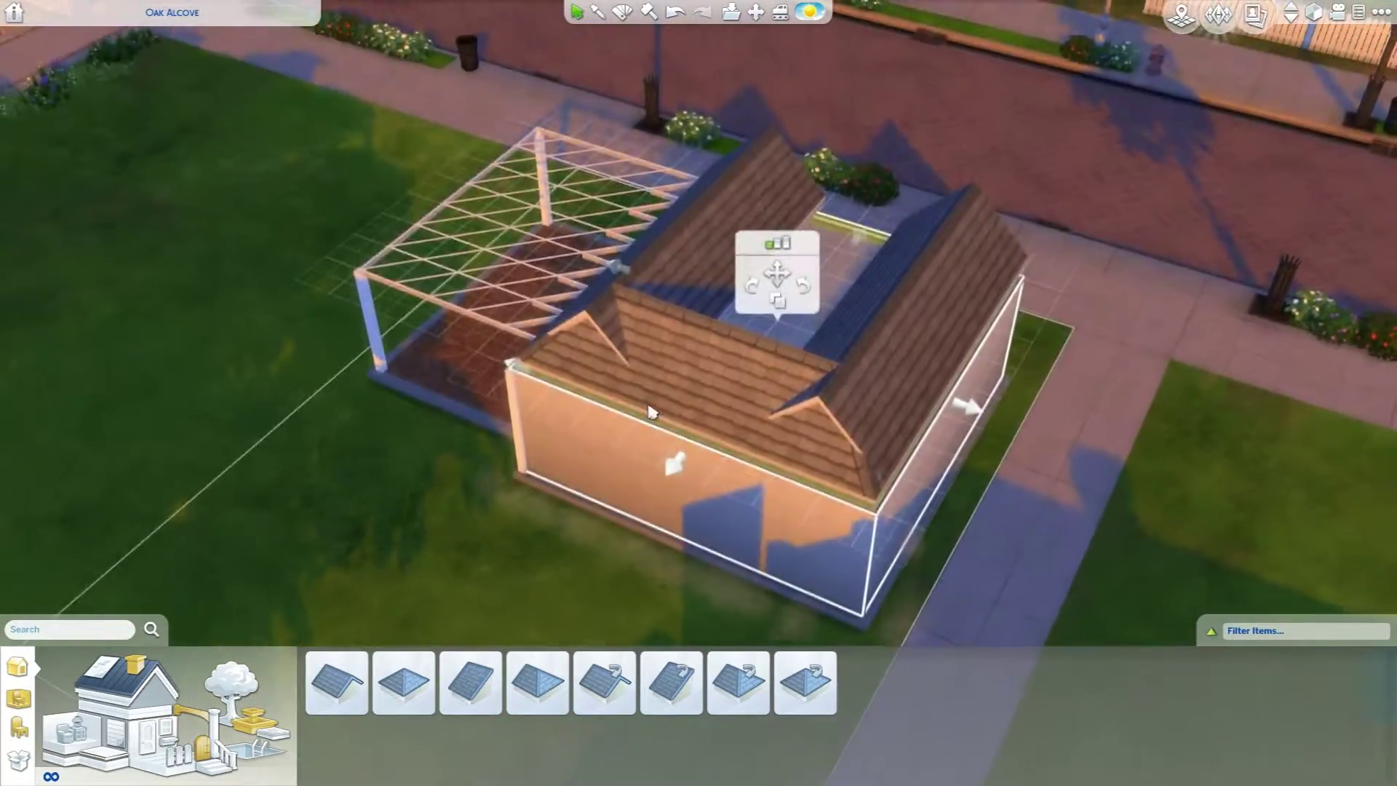
key("period")
Add a front gabled roof and widen it out to the left edge
key("Escape")
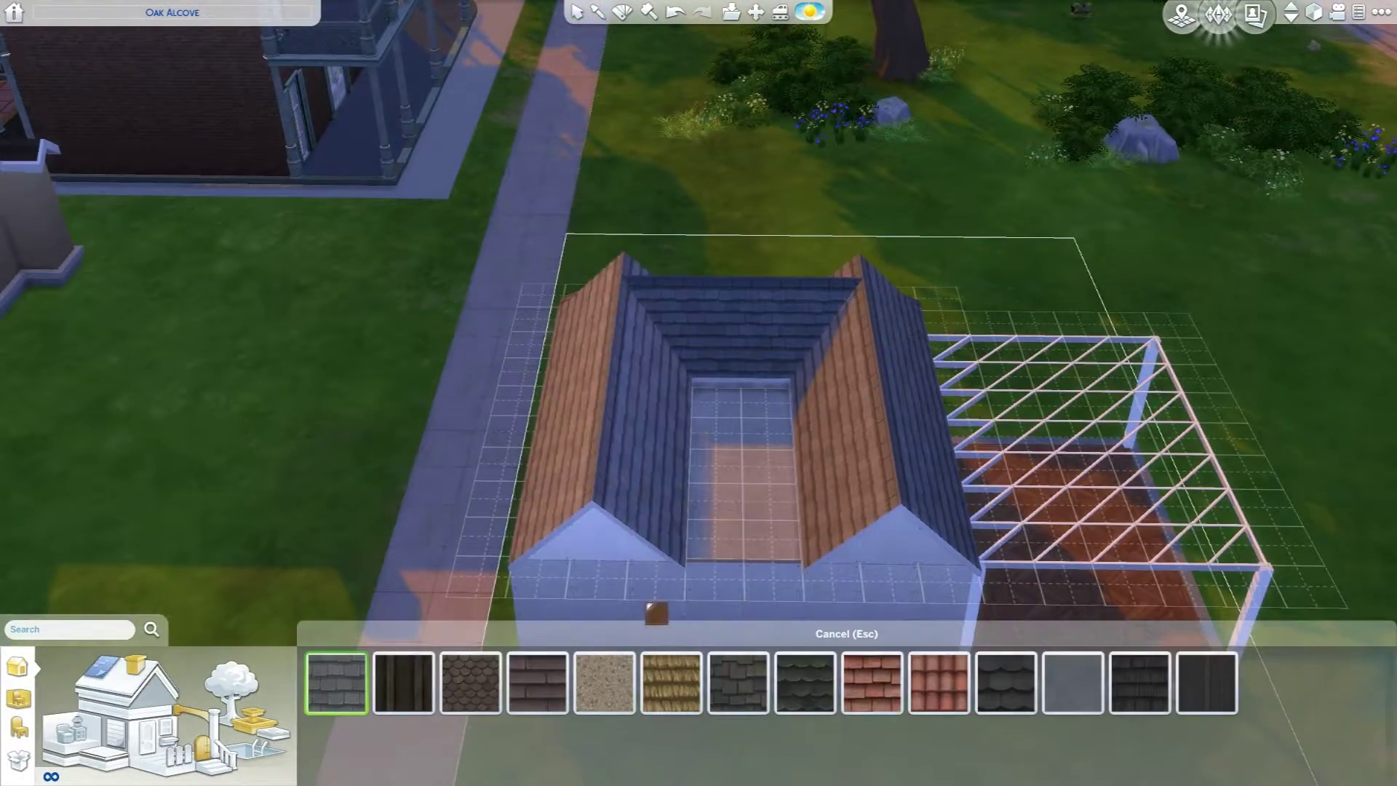
key("e")
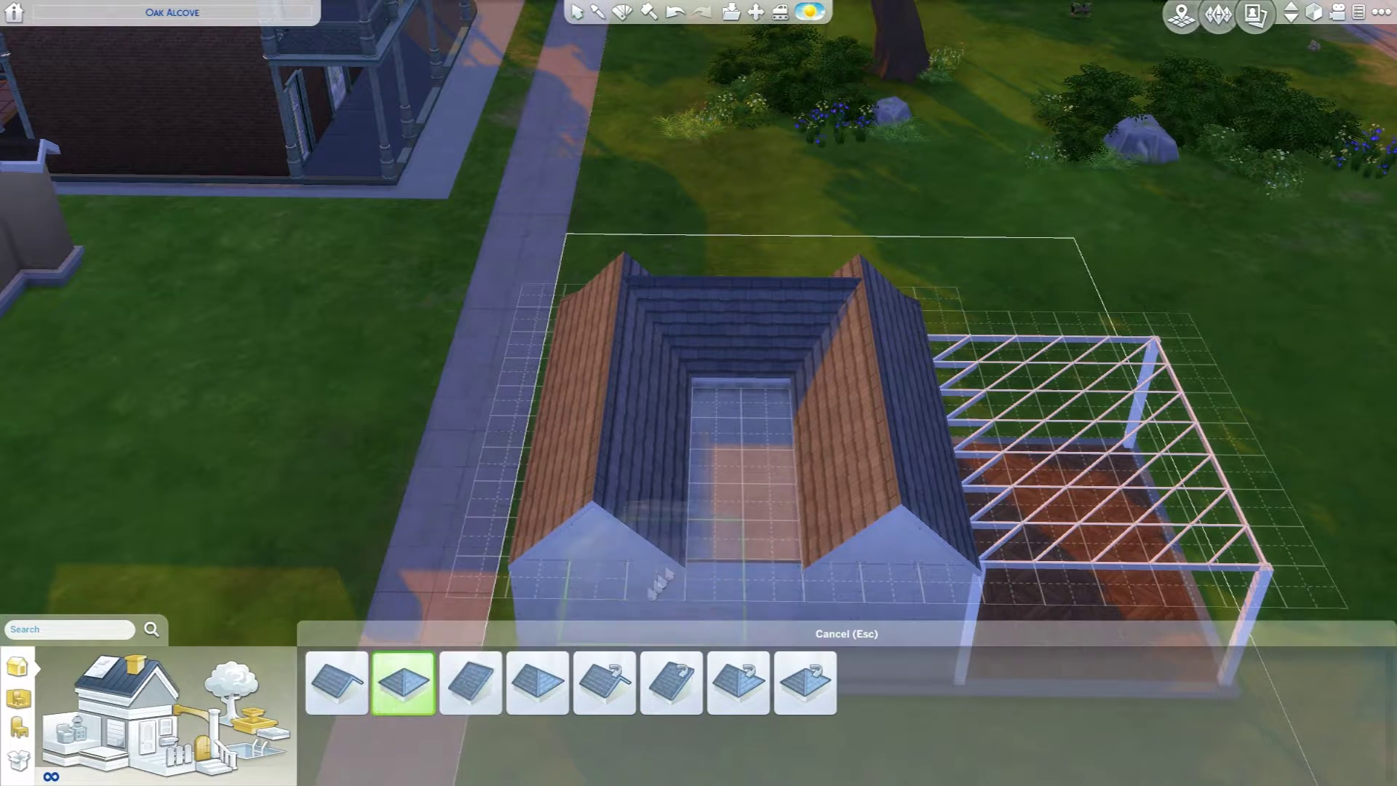
left_click(729, 517)
left_click_drag(996, 488, 576, 485)
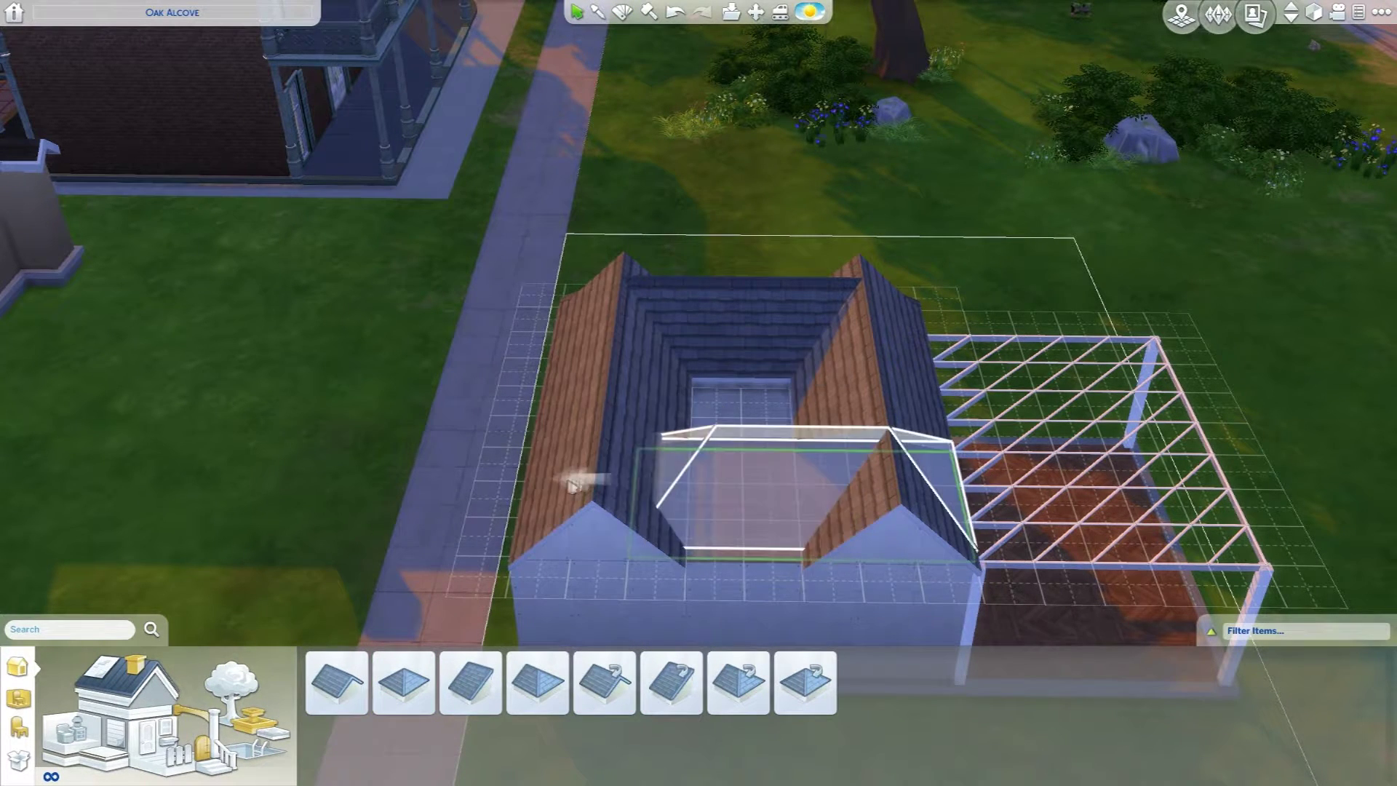
left_click_drag(488, 486, 481, 478)
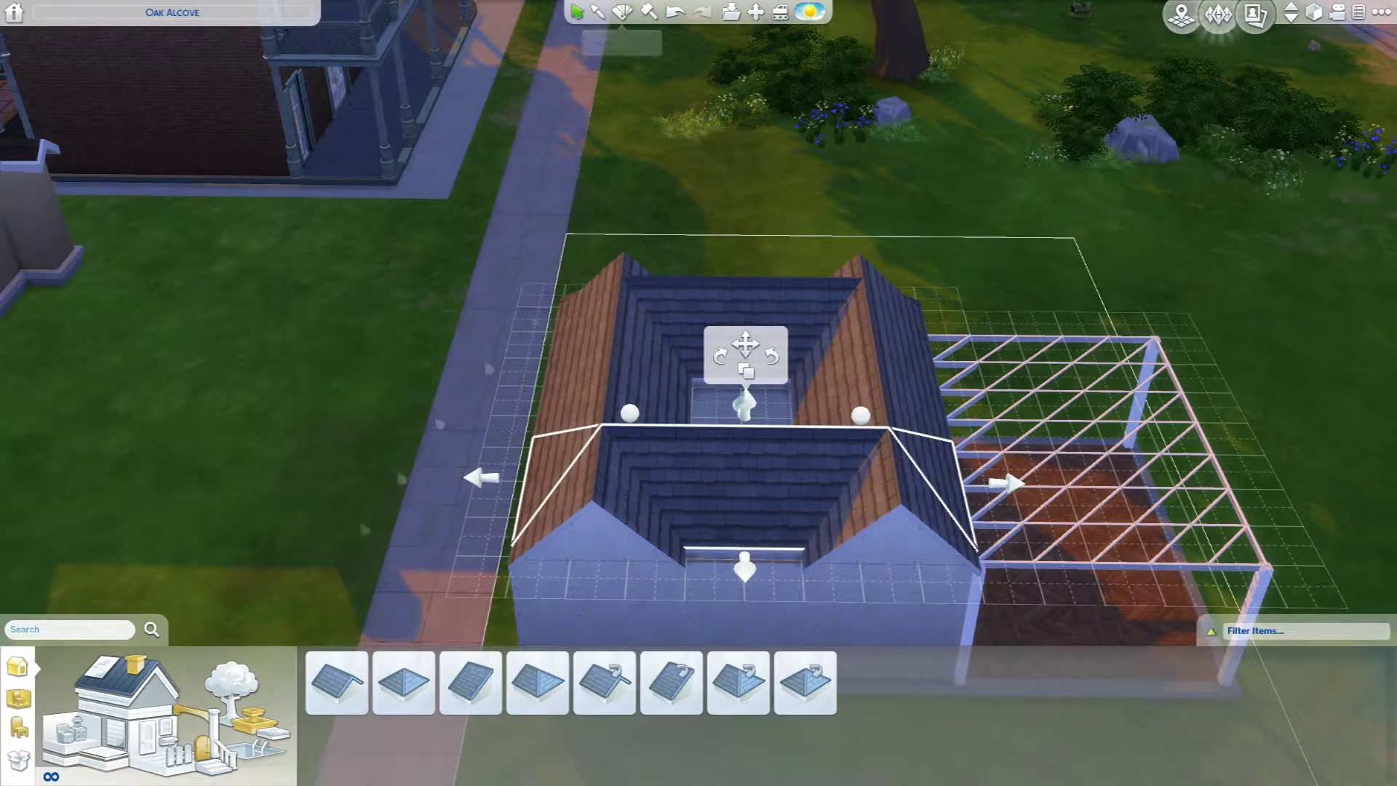
left_click(470, 684)
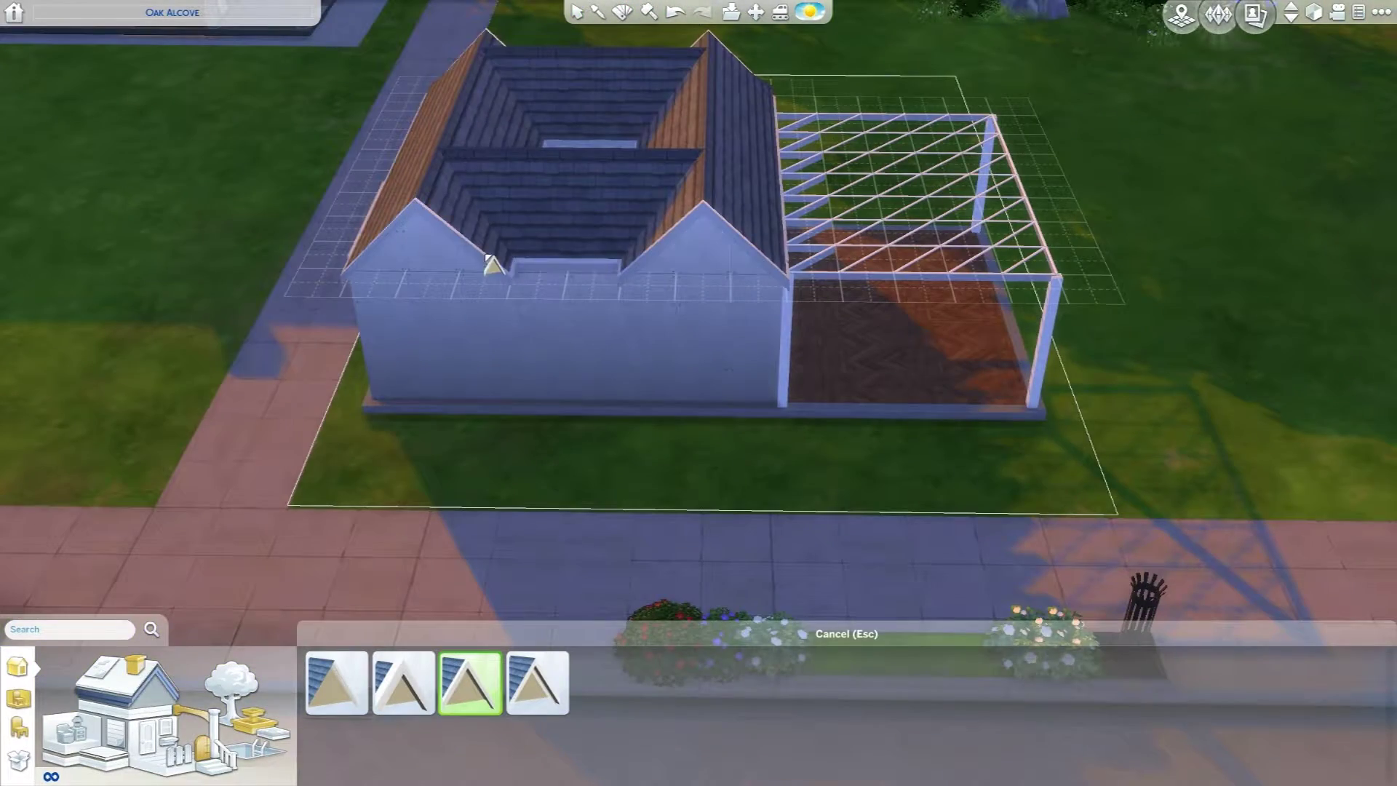
Tilt and orbit the view to inspect the house from low and high angles
key("ctrl+Down")
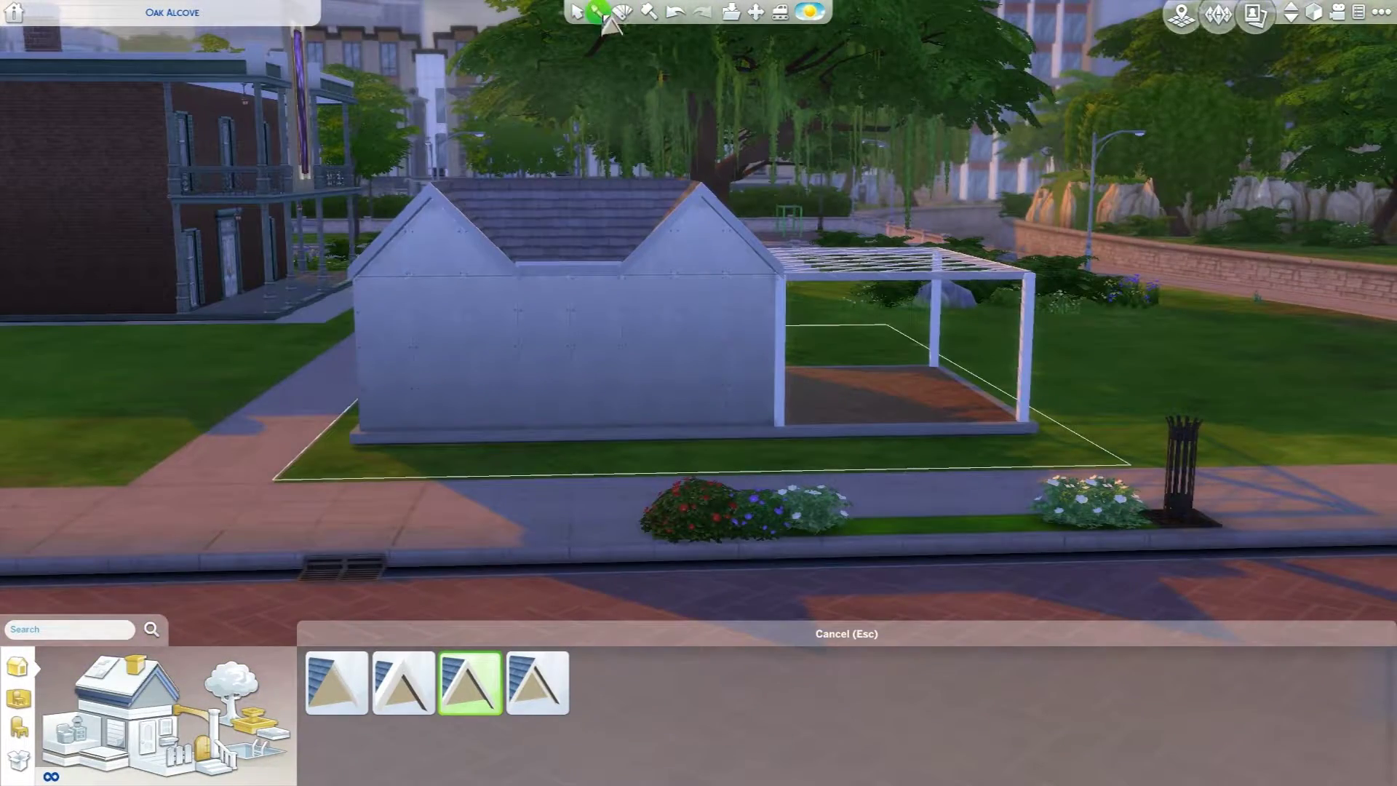
left_click(609, 24)
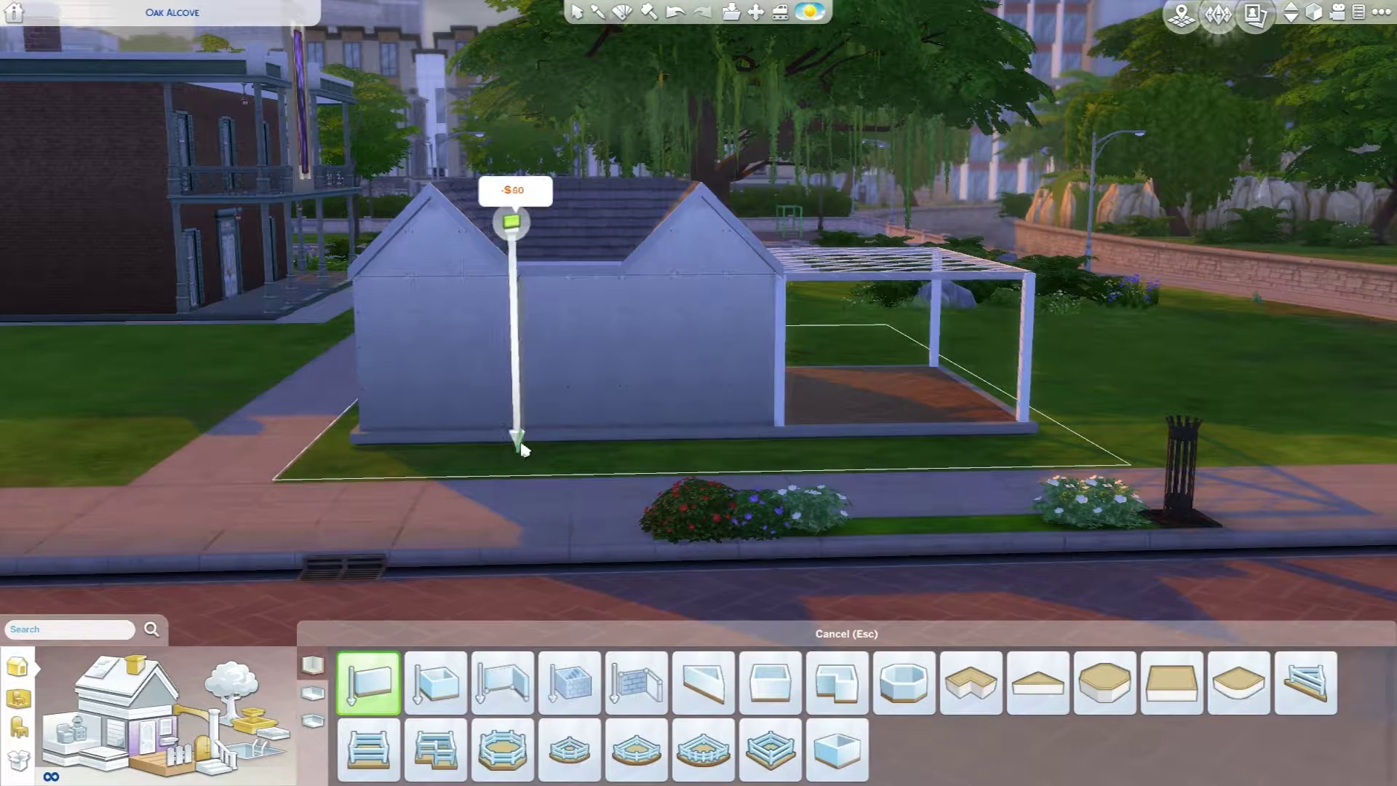
key("ctrl+Up")
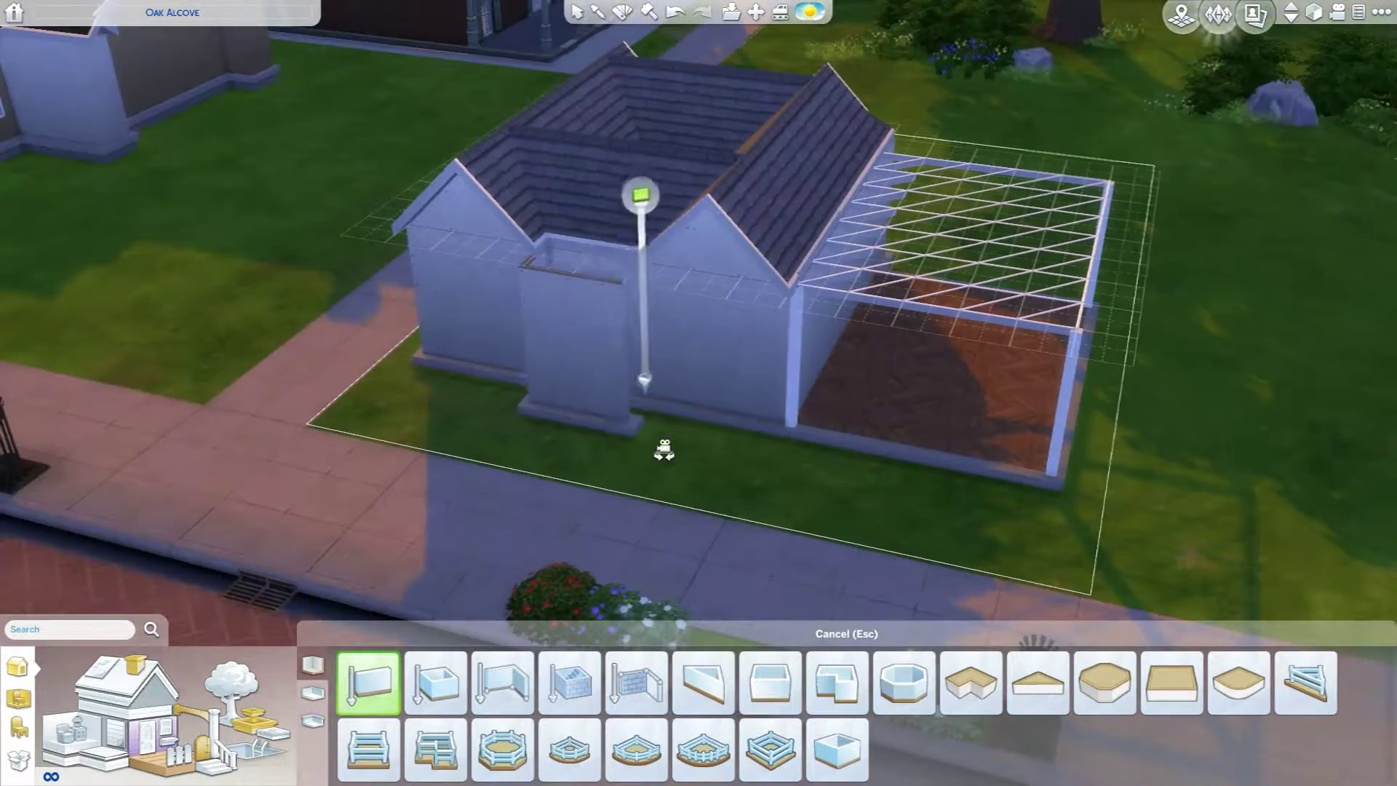
left_click_drag(643, 434, 623, 447)
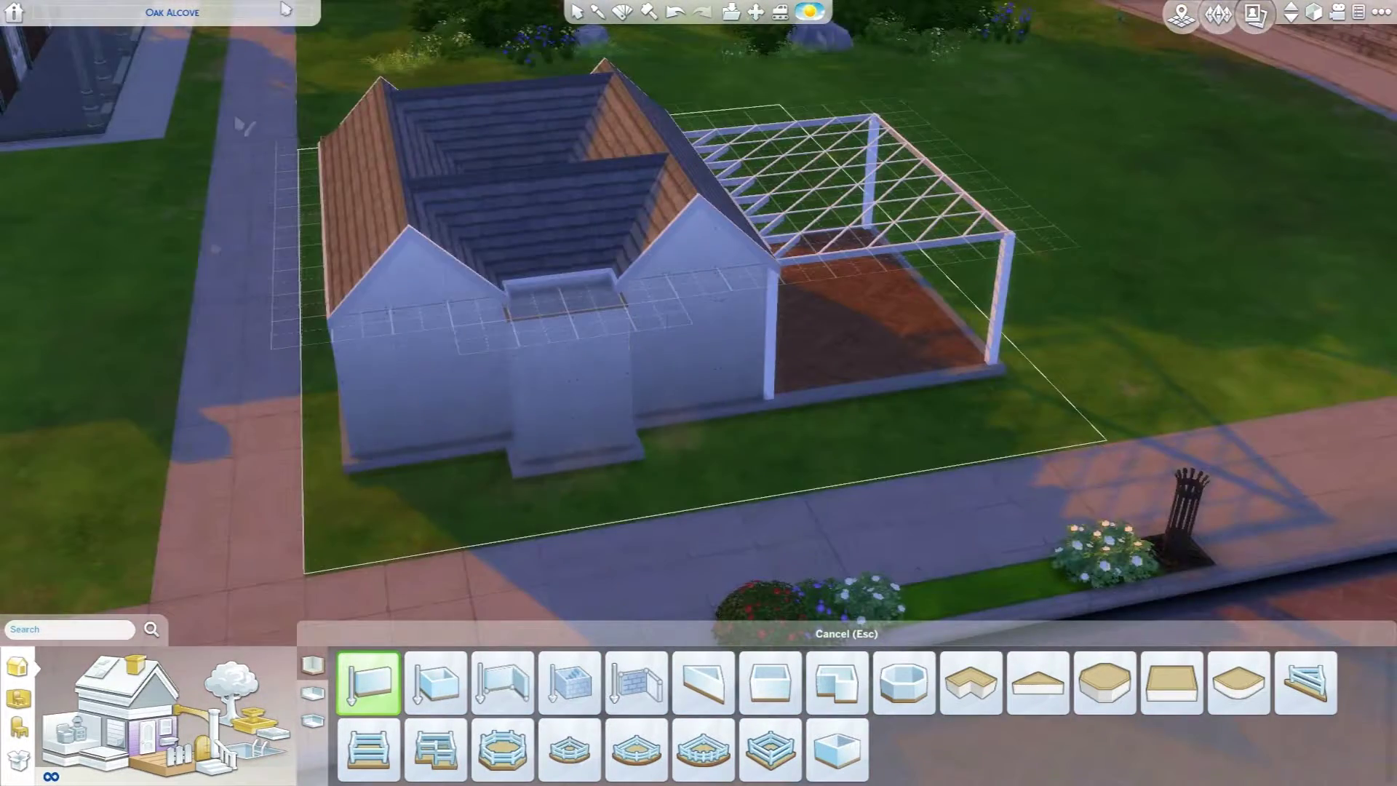
Add a gabled roof over the front bump-out, then deselect it
left_click(138, 715)
left_click(370, 684)
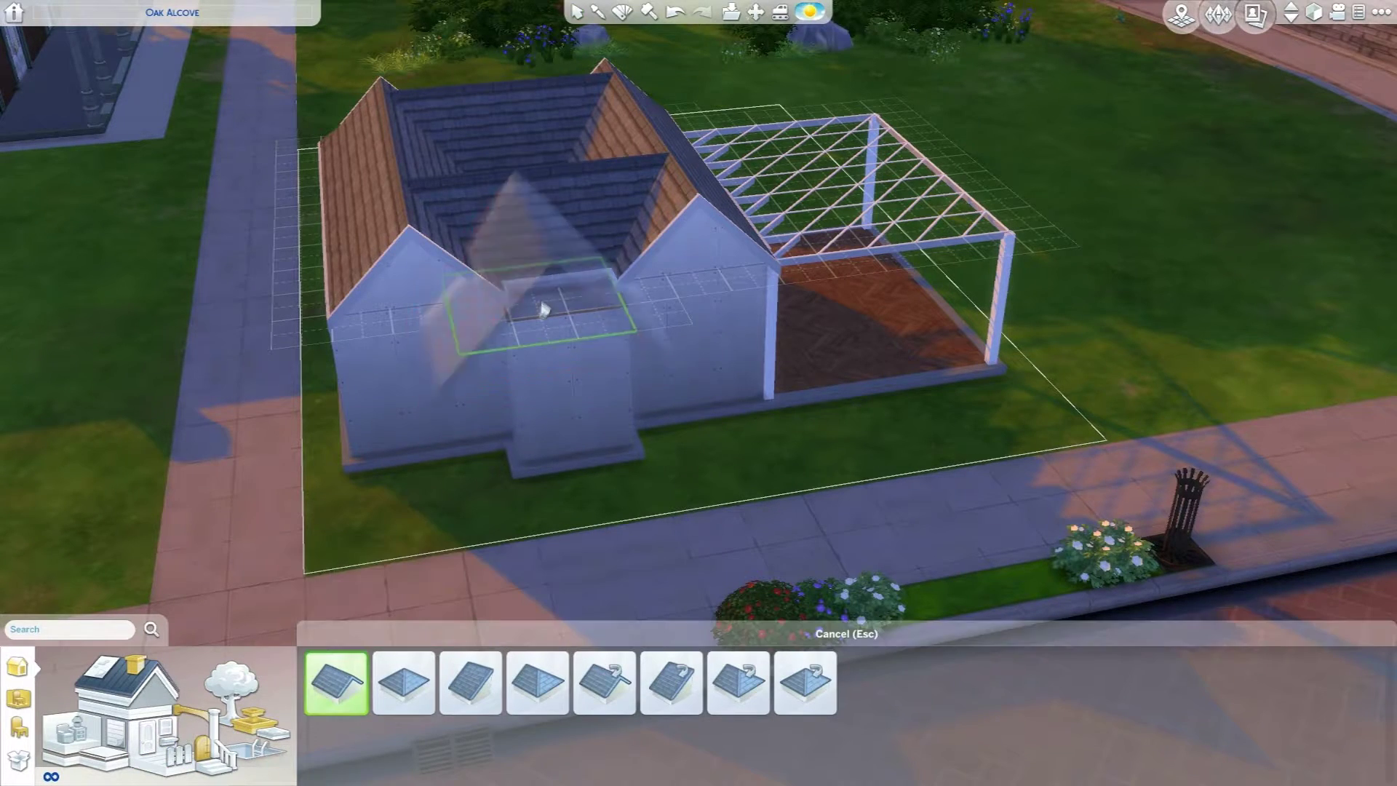
left_click(567, 282)
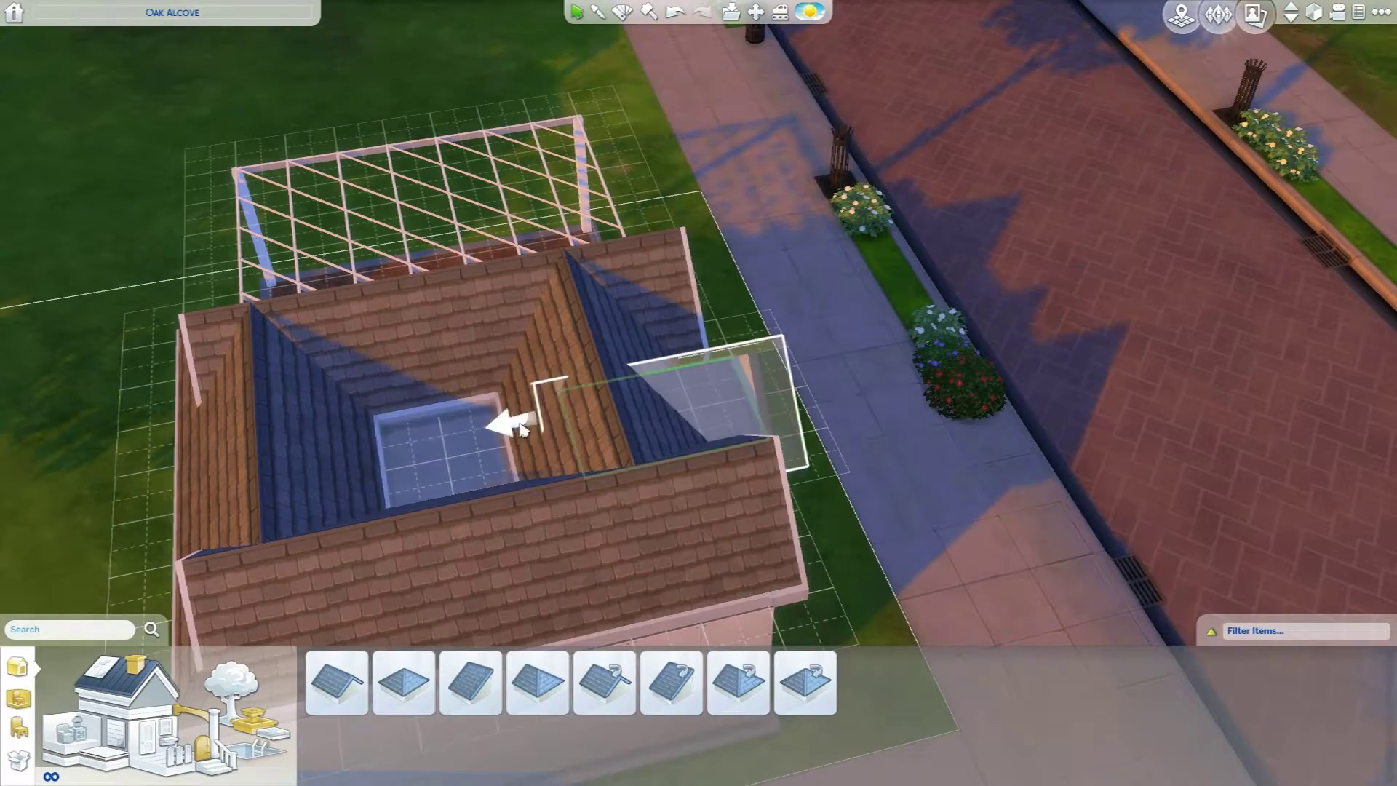
left_click_drag(558, 423, 471, 480)
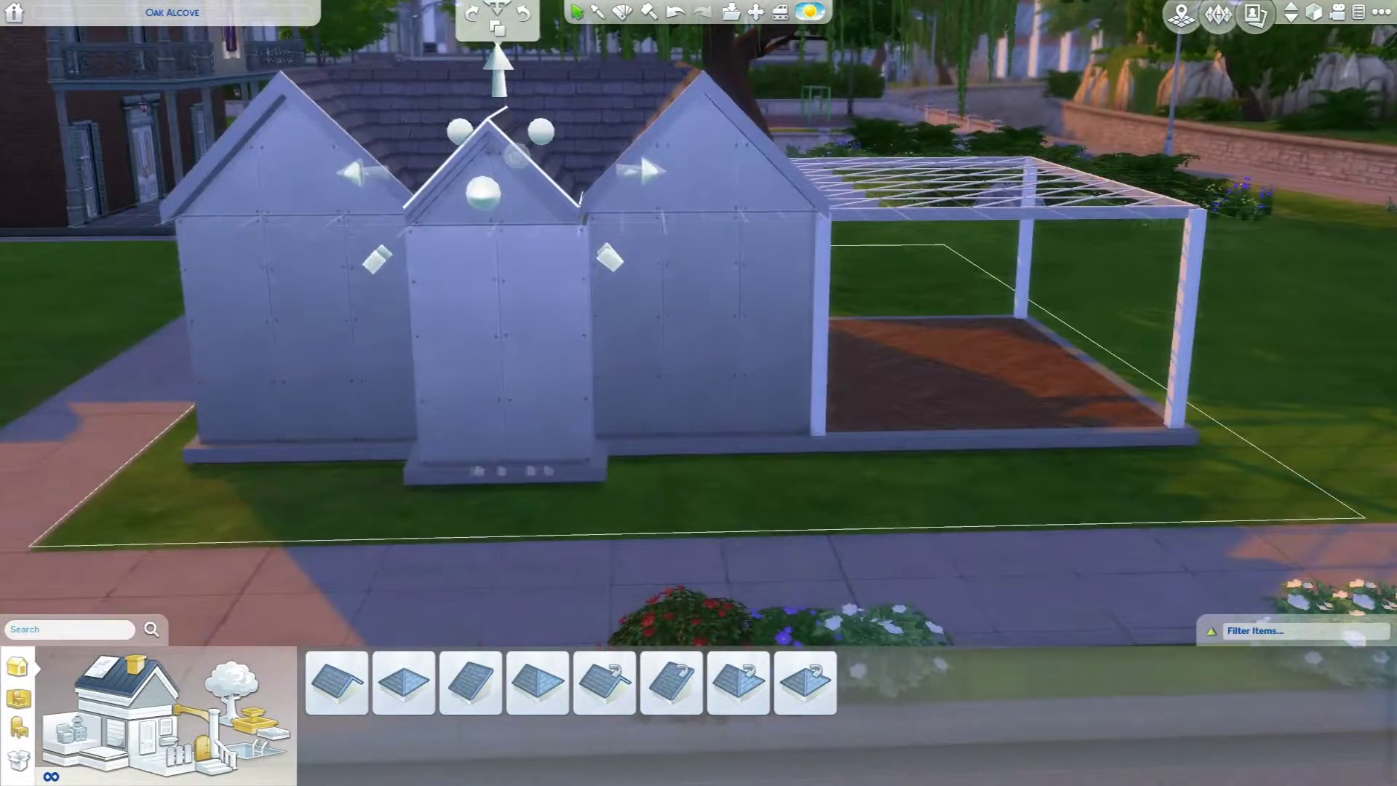
key("Escape")
left_click(147, 721)
scroll(874, 709, "down", 1)
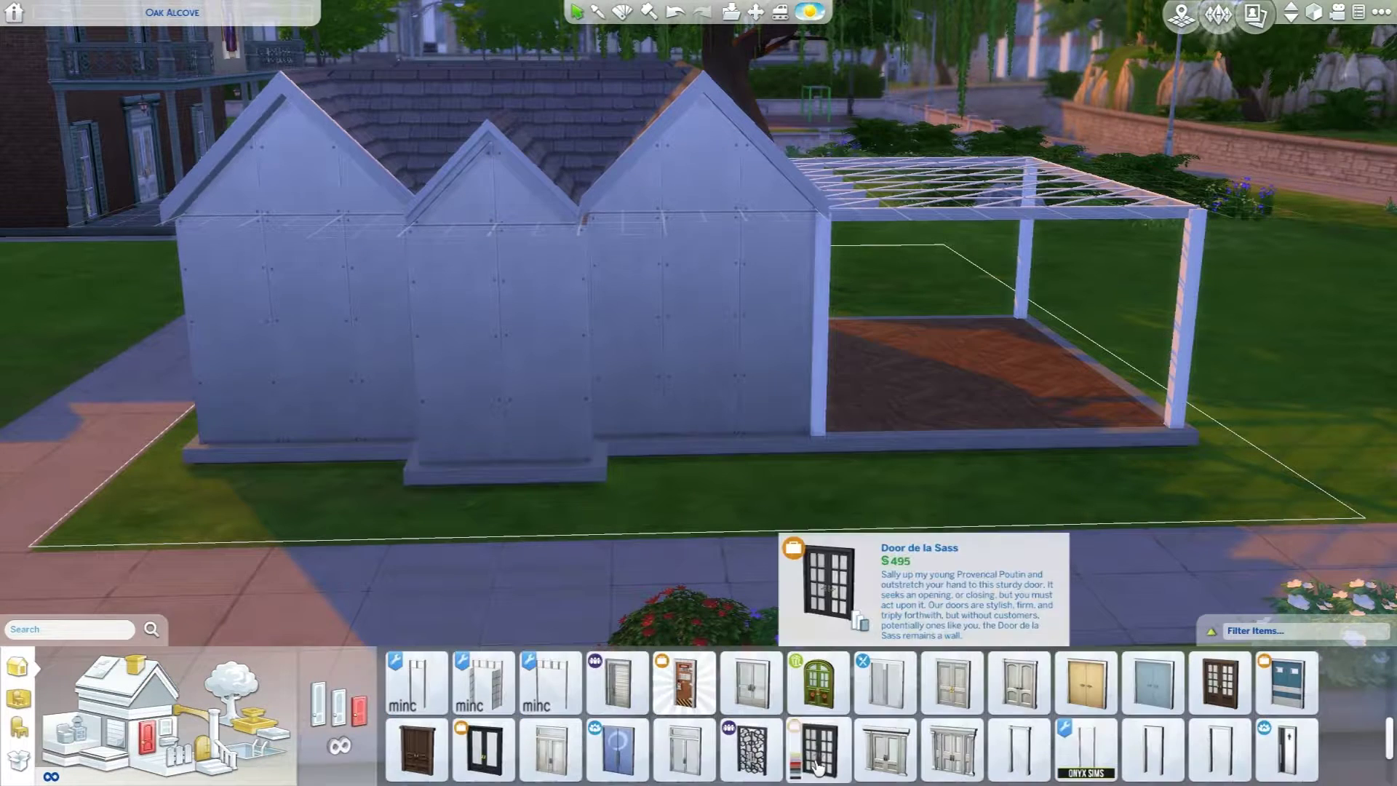
Give the lot the Homey and Fast Internet traits
left_click(15, 14)
left_click(115, 196)
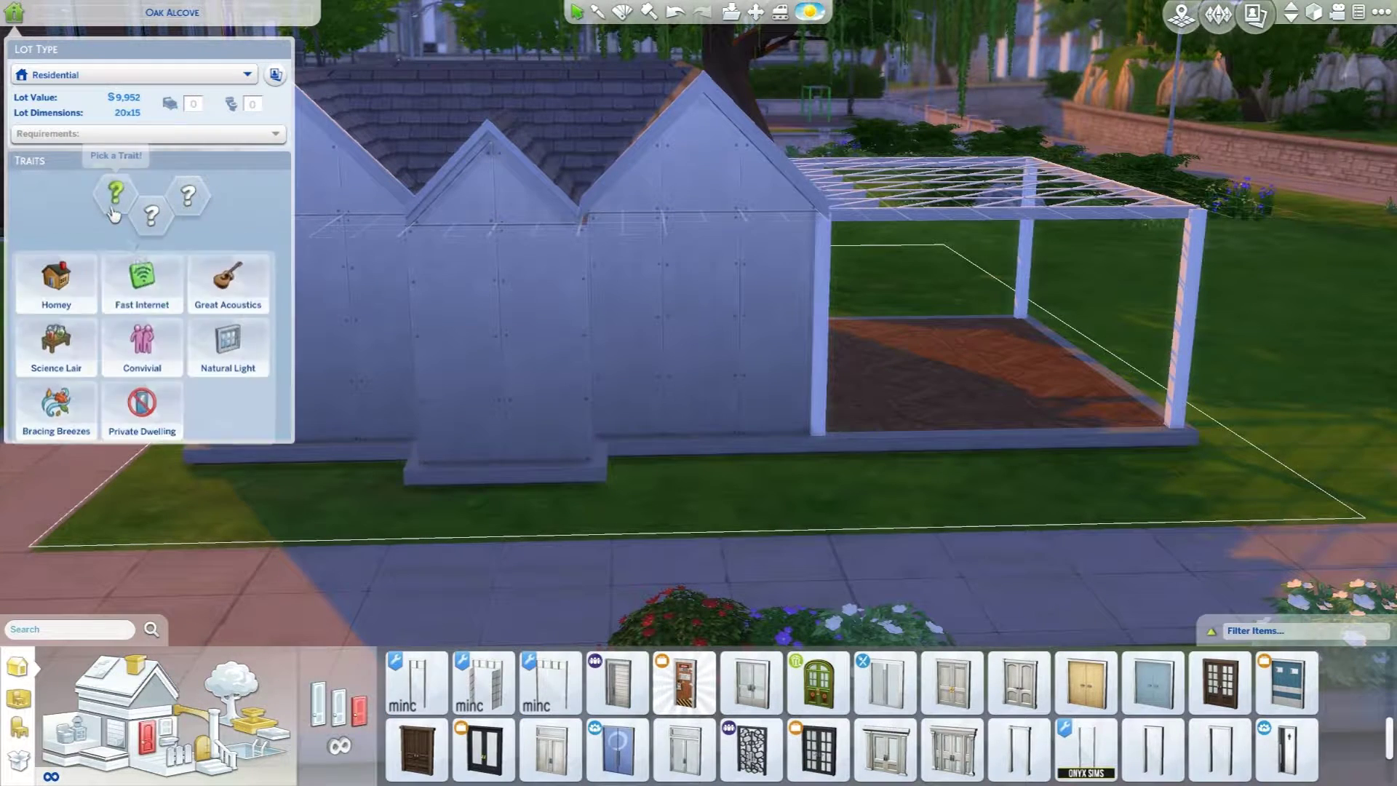
left_click(142, 285)
mouse_move(227, 347)
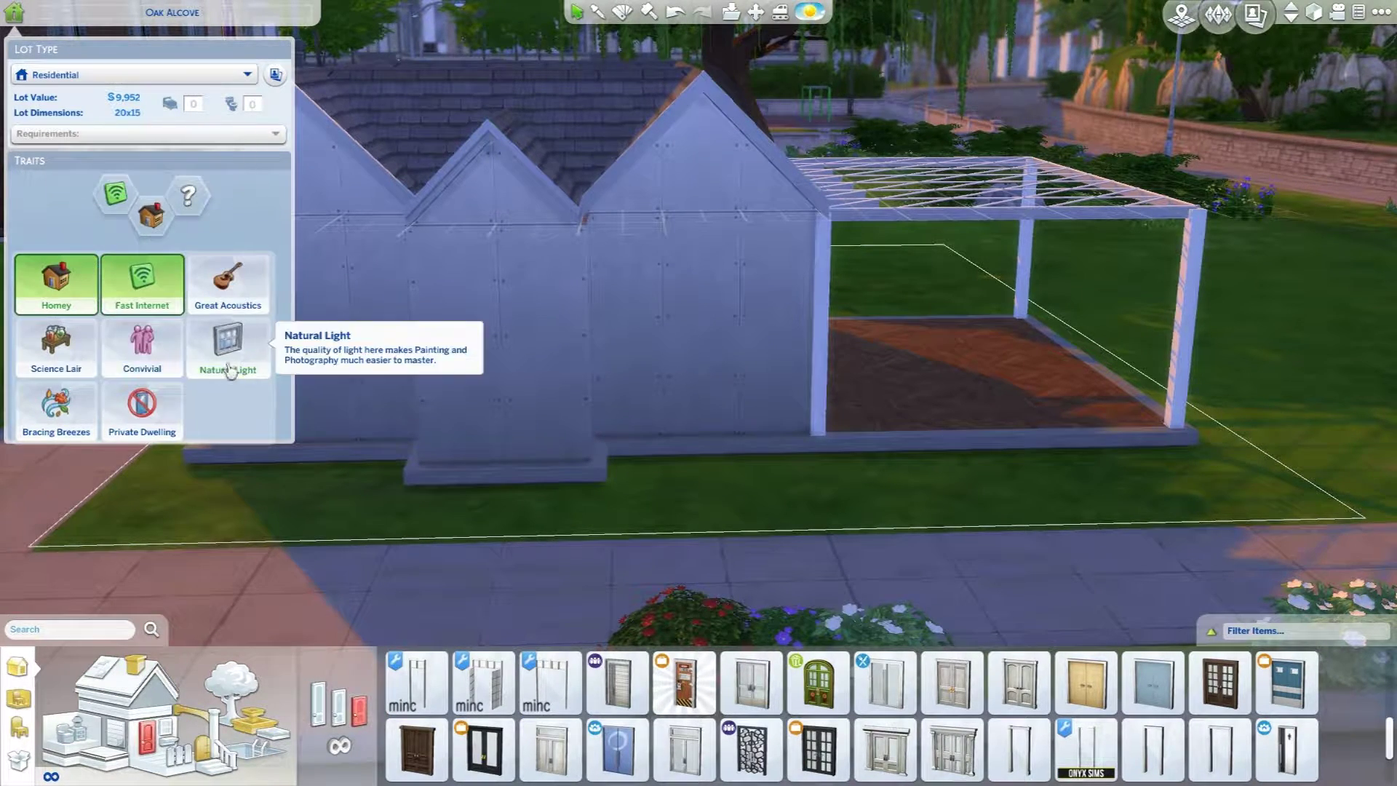
Place the white arched double door on the middle front wall
key("Escape")
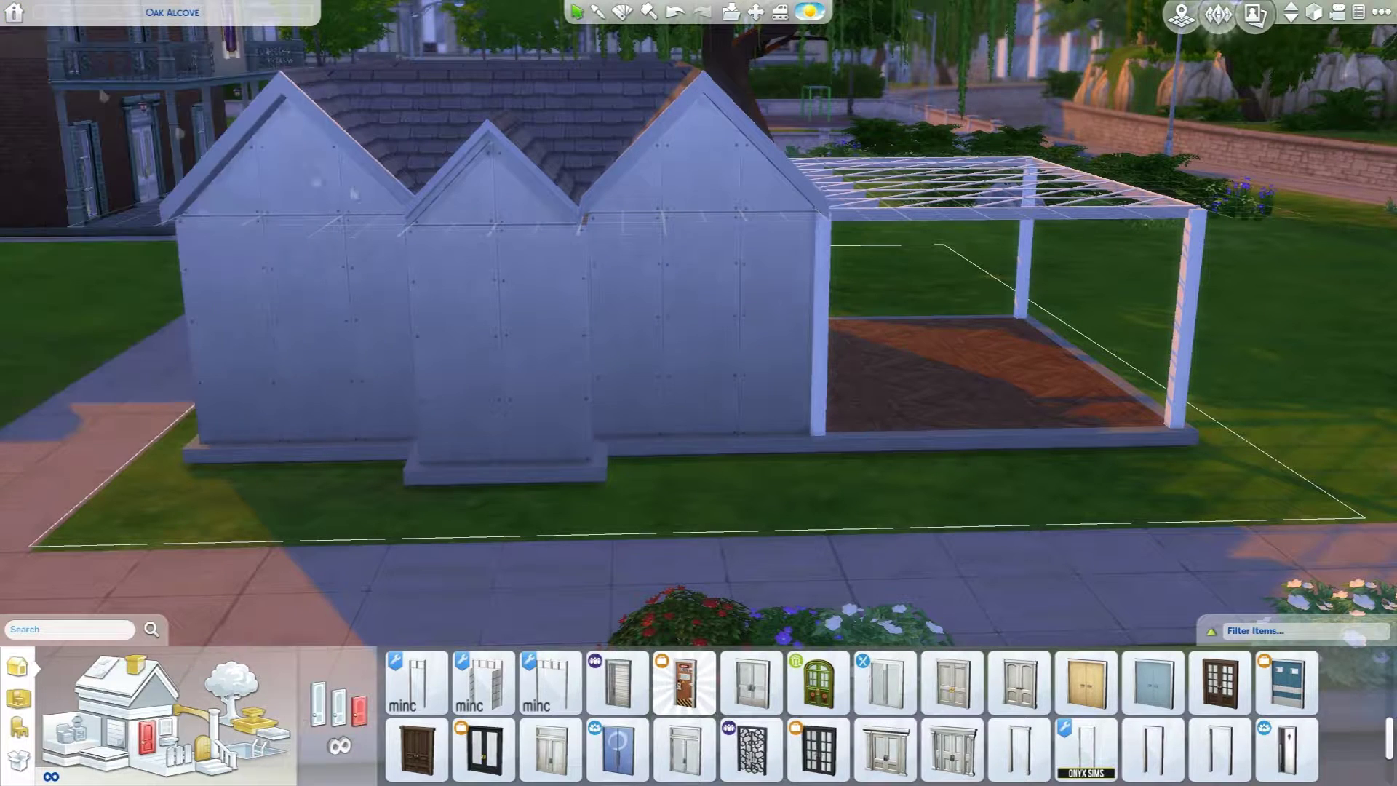
scroll(852, 720, "down", 1)
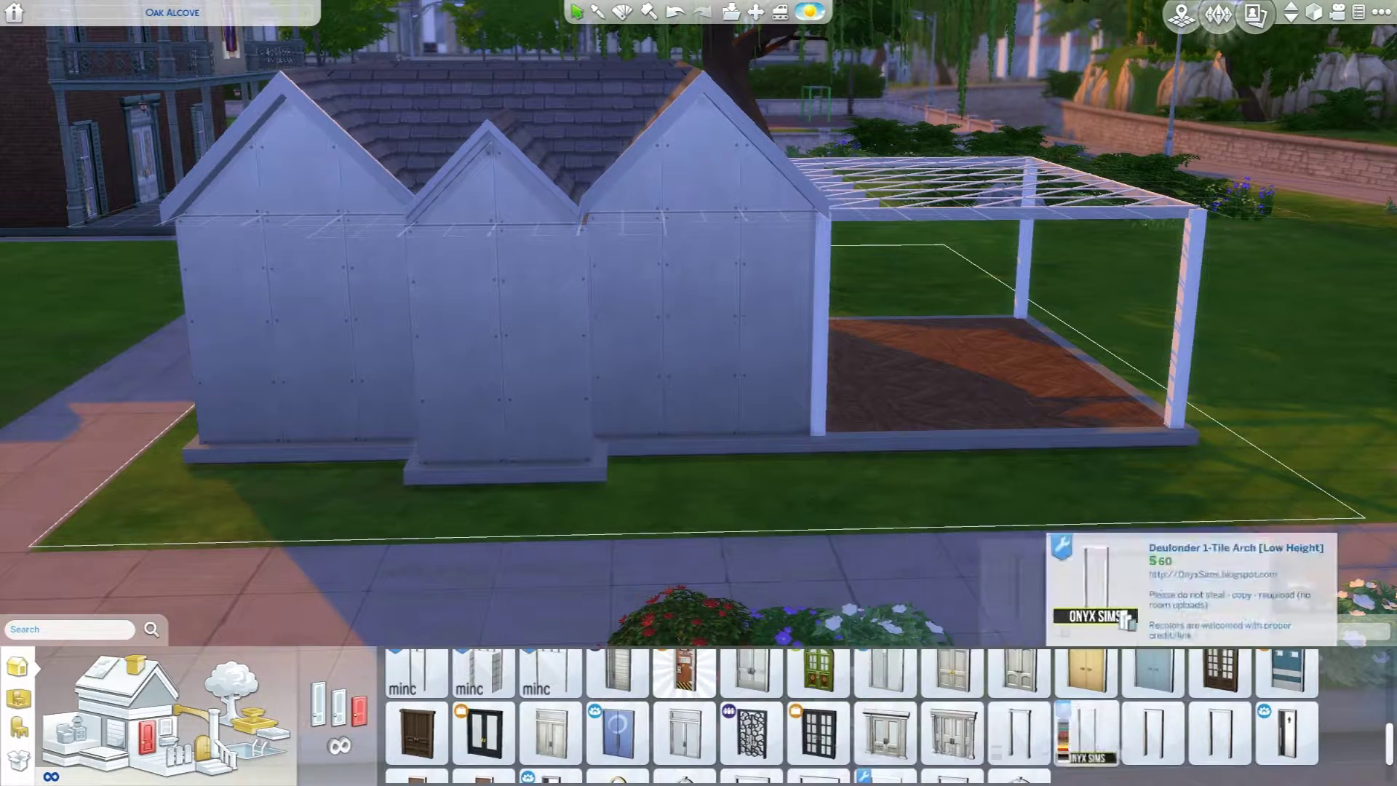
scroll(710, 743, "up", 1)
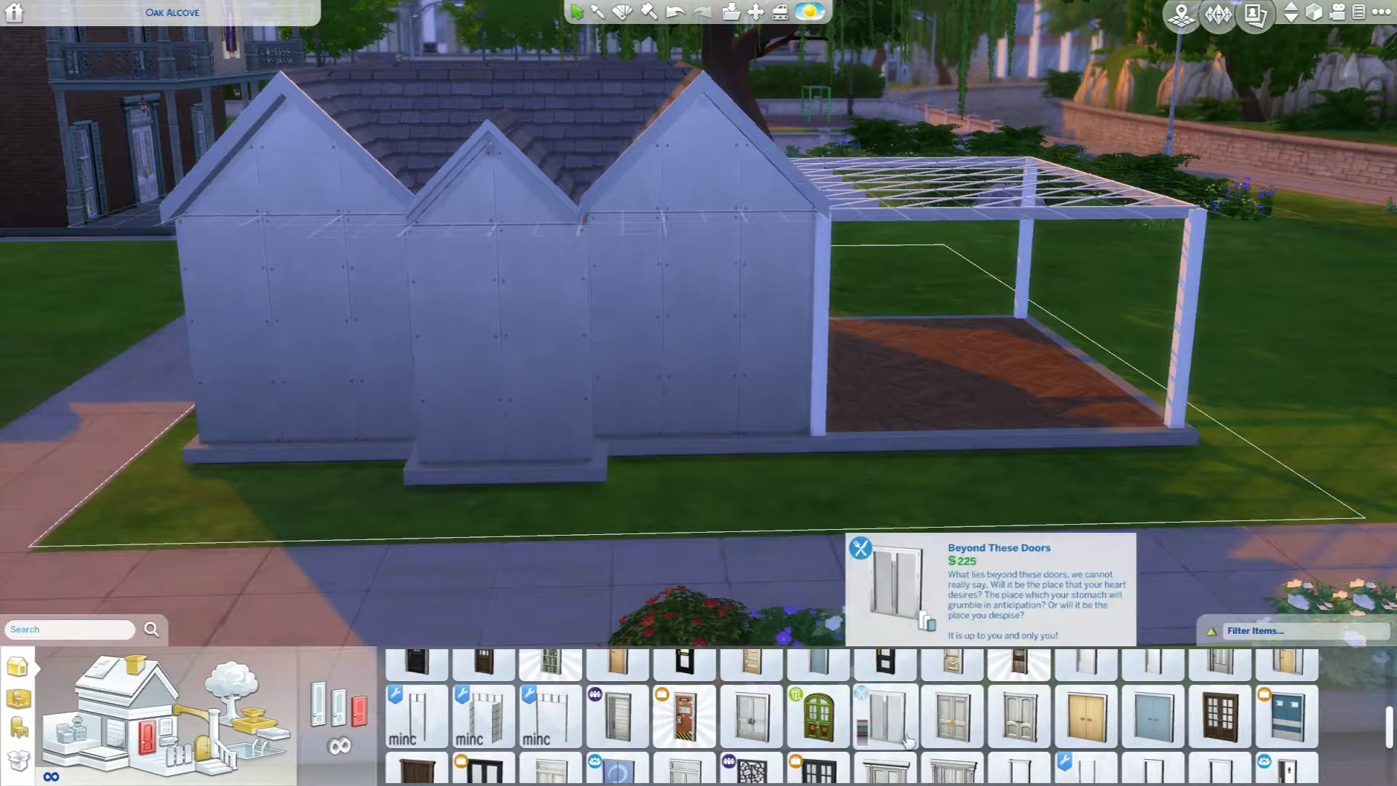
left_click(819, 715)
left_click(539, 510)
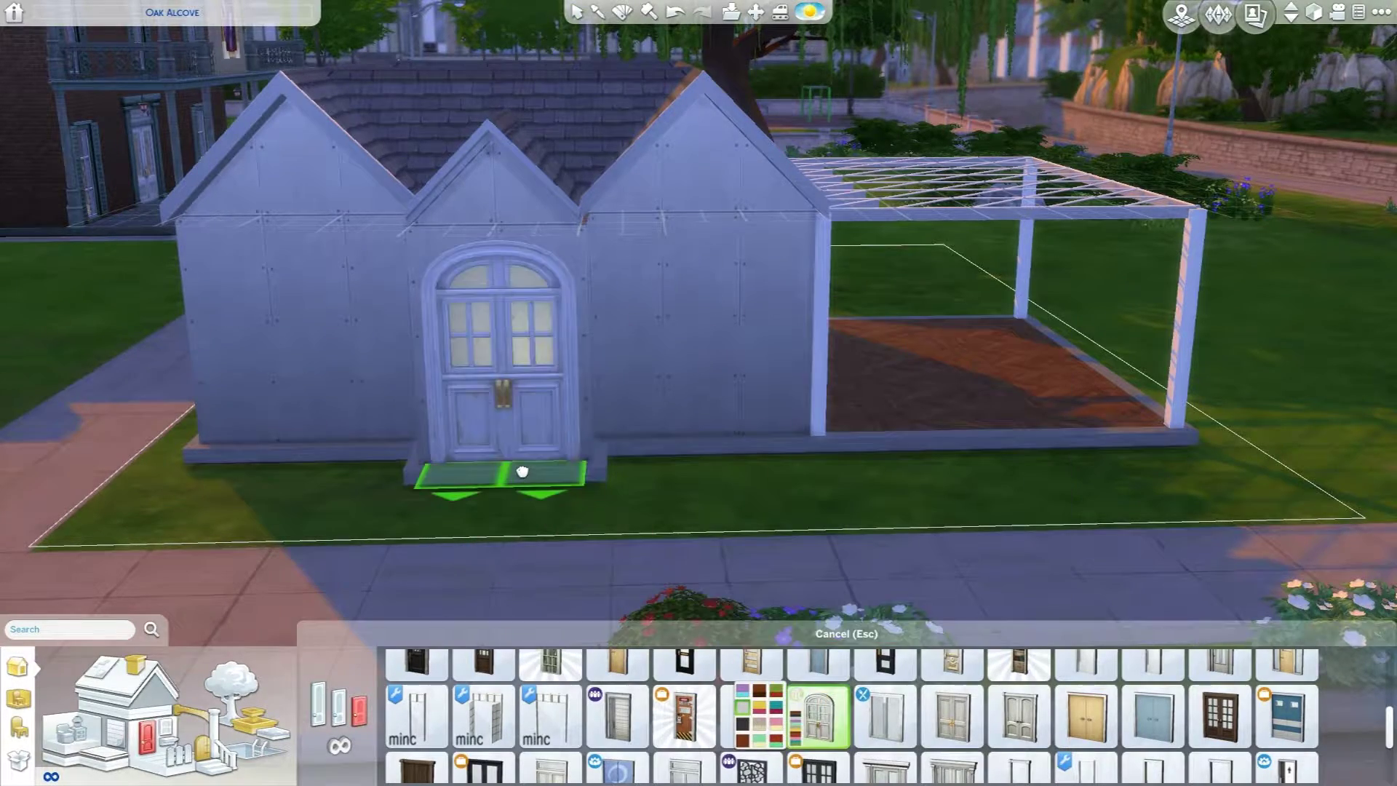
scroll(578, 459, "up", 3)
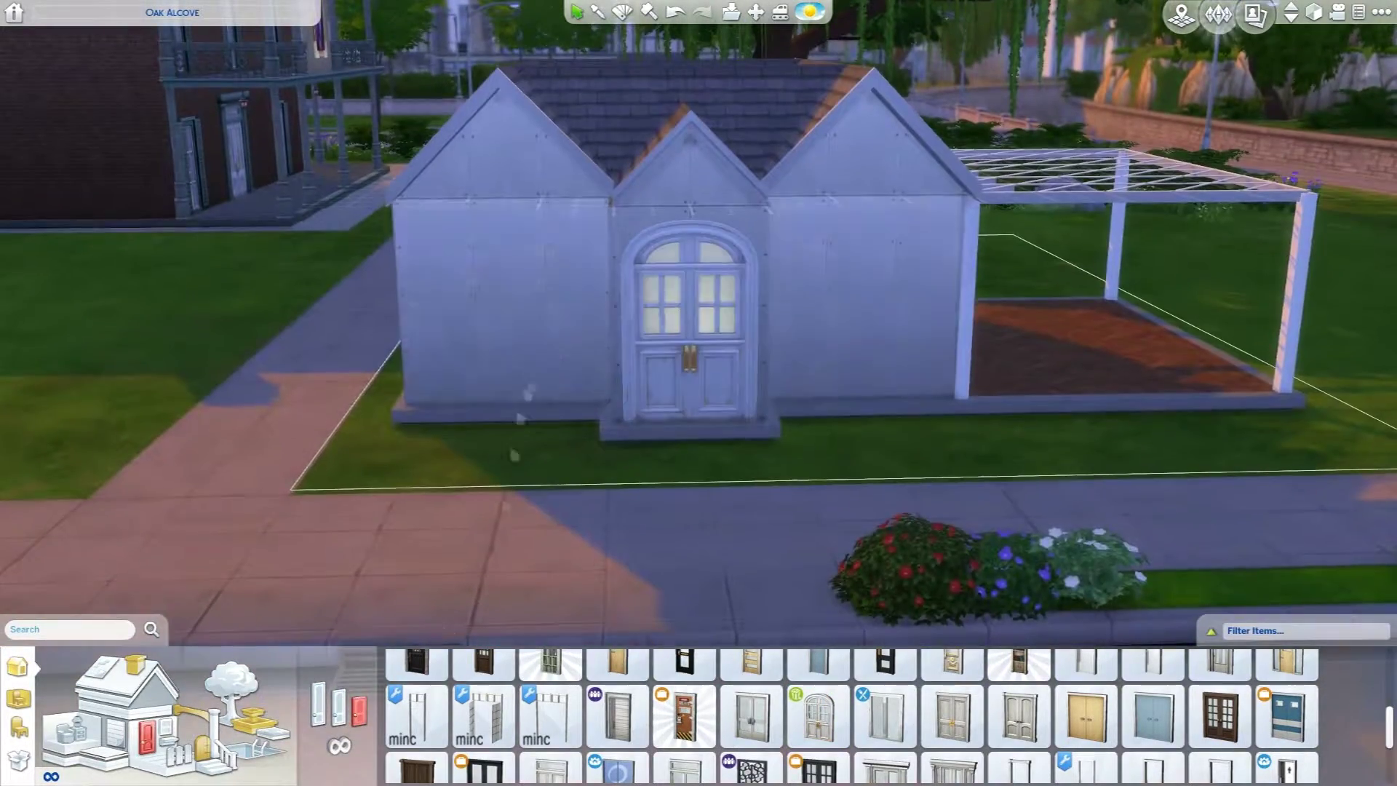
Place four ONYX tall windows, two on each side of the door
left_click(166, 722)
scroll(1072, 759, "down", 1)
left_click(1018, 716)
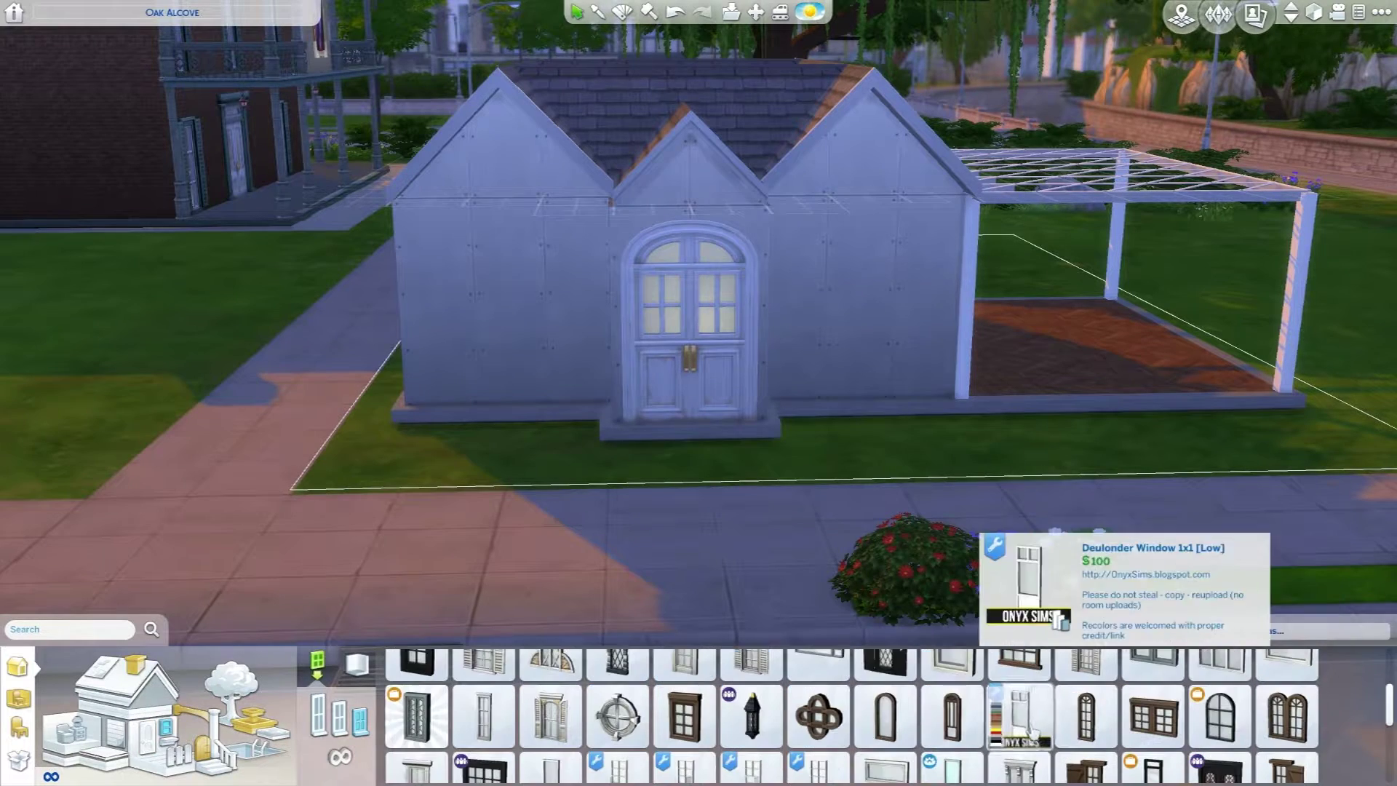
left_click(442, 316)
left_click(579, 317)
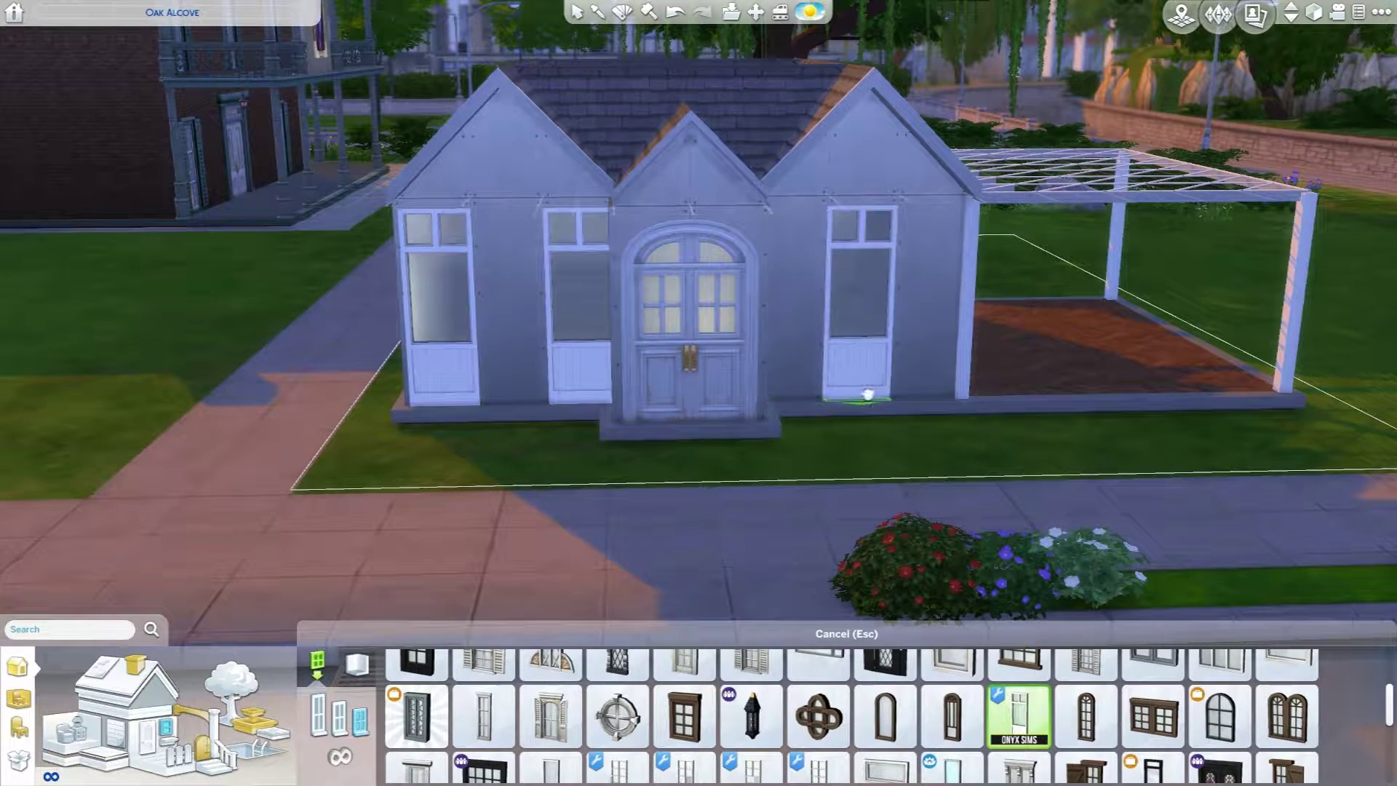
left_click(797, 306)
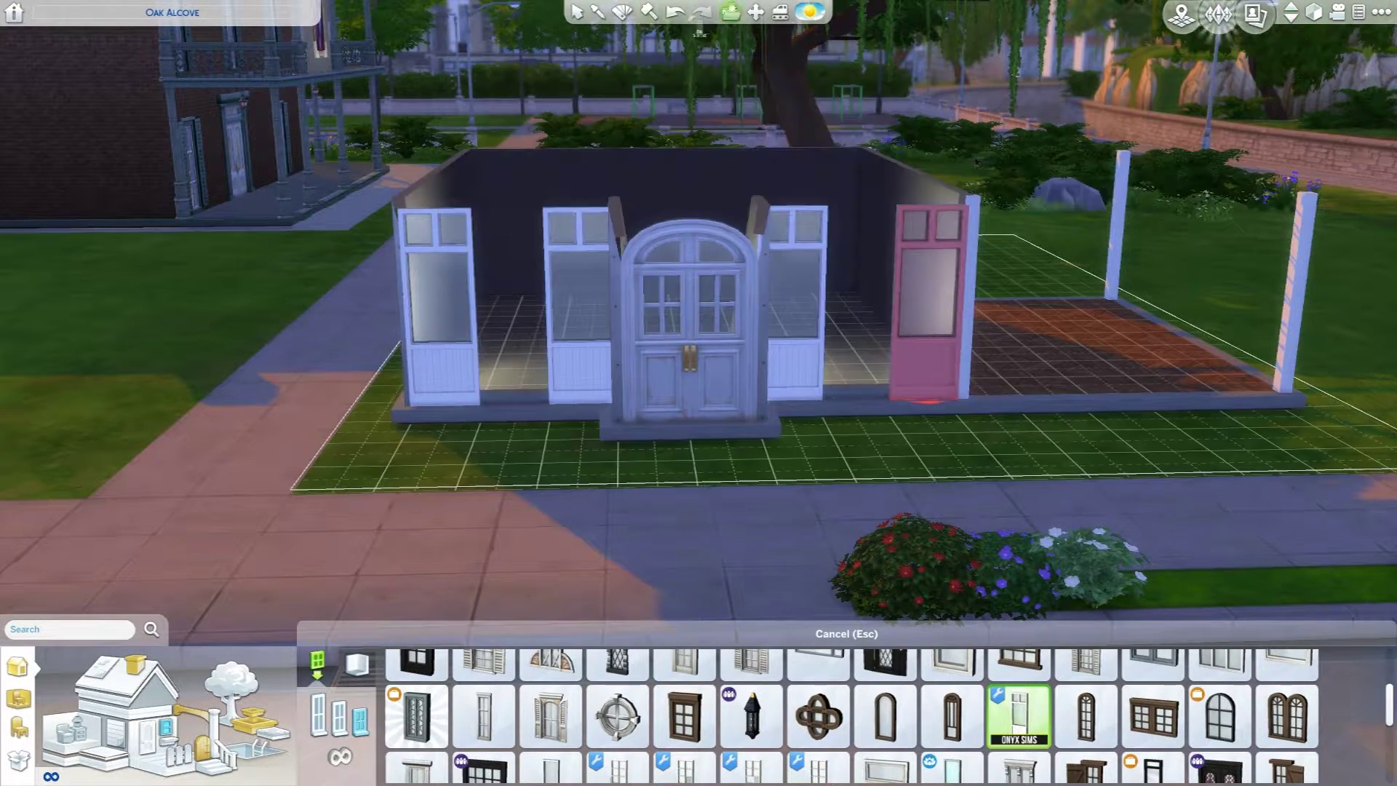
left_click(928, 305)
key("Escape")
scroll(708, 347, "down", 3)
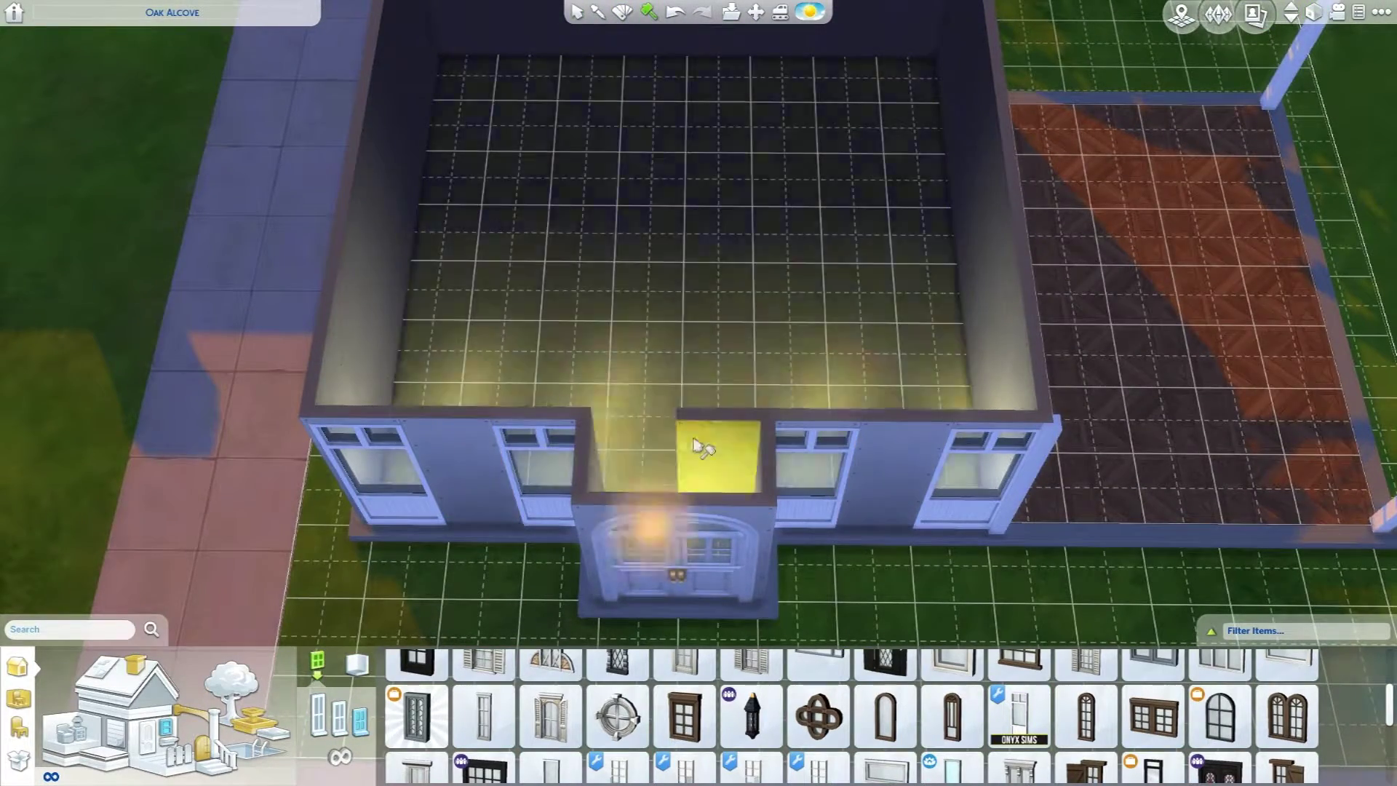
Sledgehammer the light fixture beside the front door
left_click(702, 447)
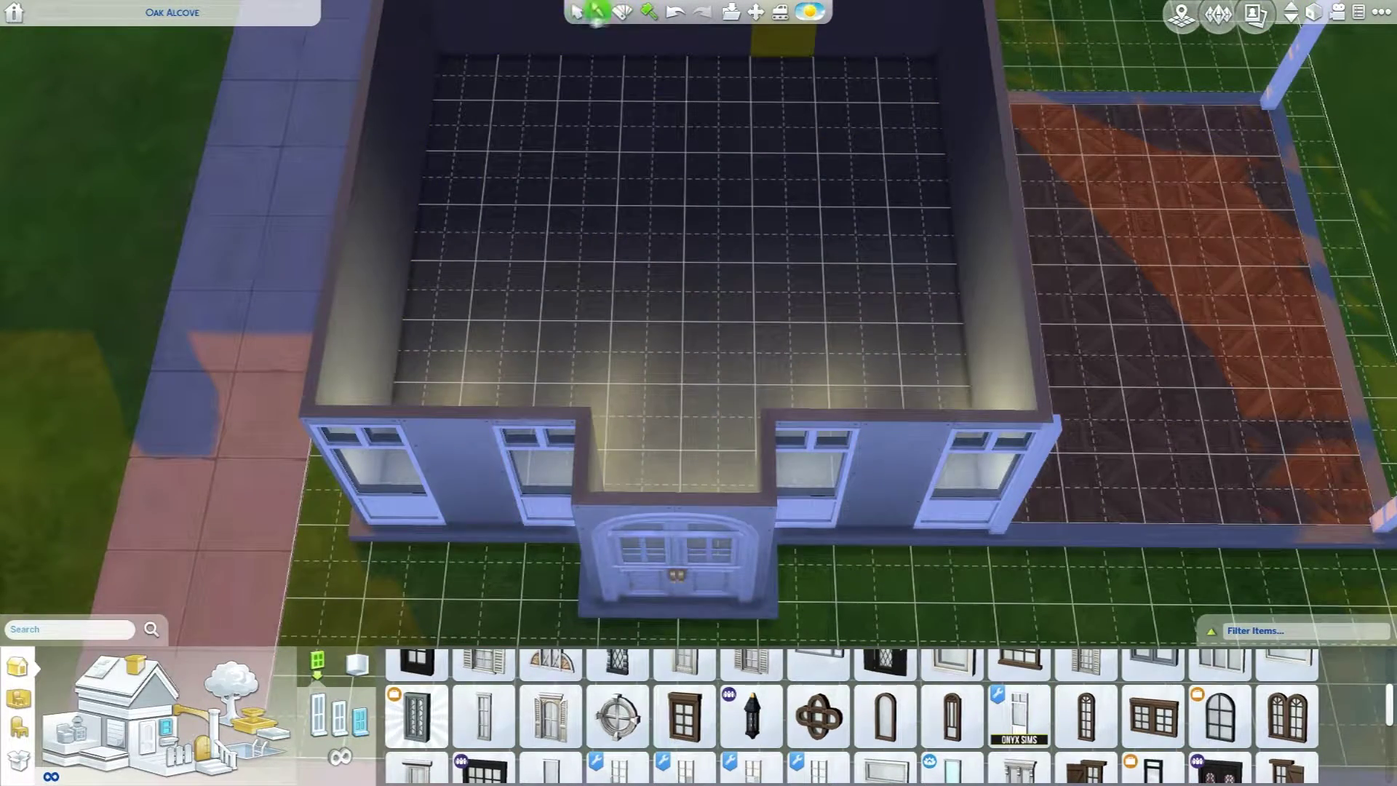
left_click(120, 705)
left_click(371, 686)
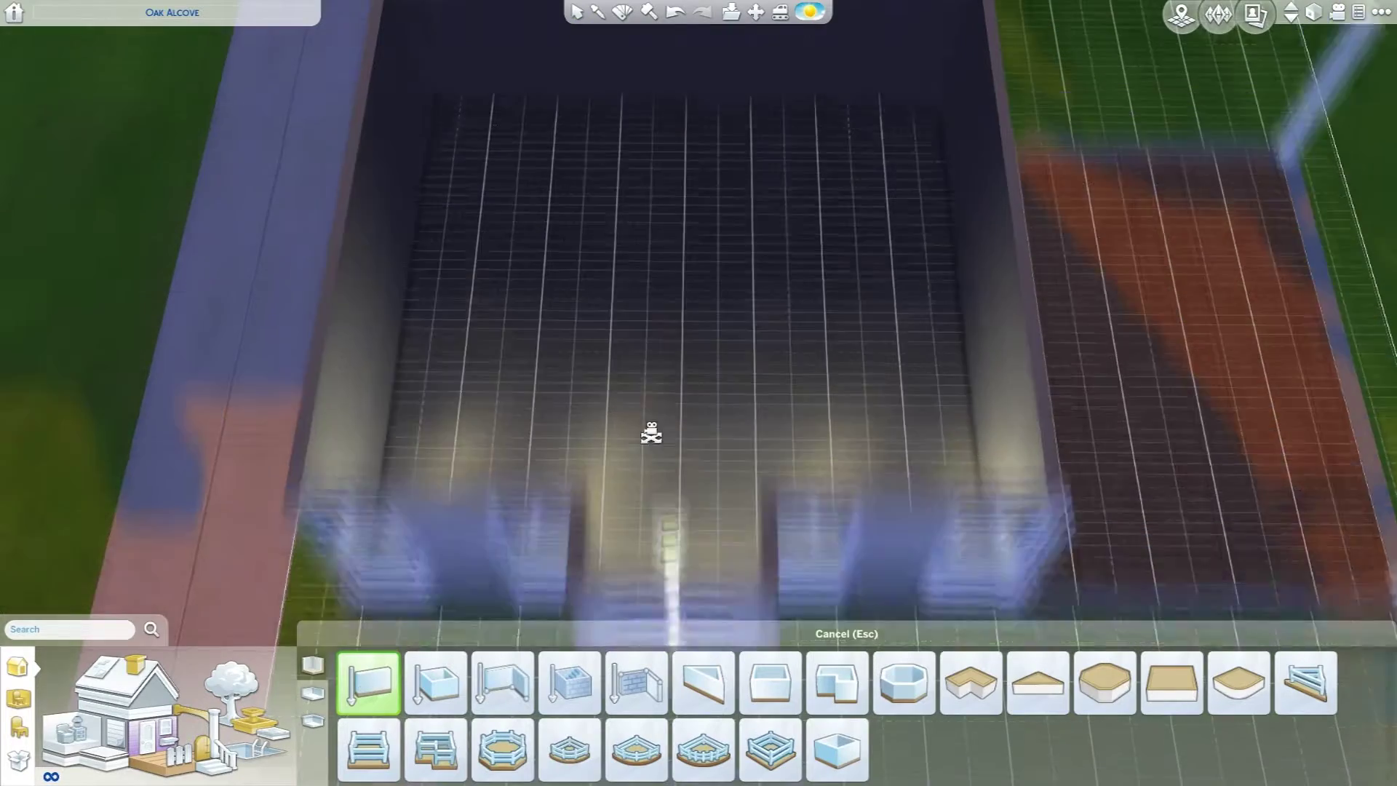
scroll(655, 437, "up", 3)
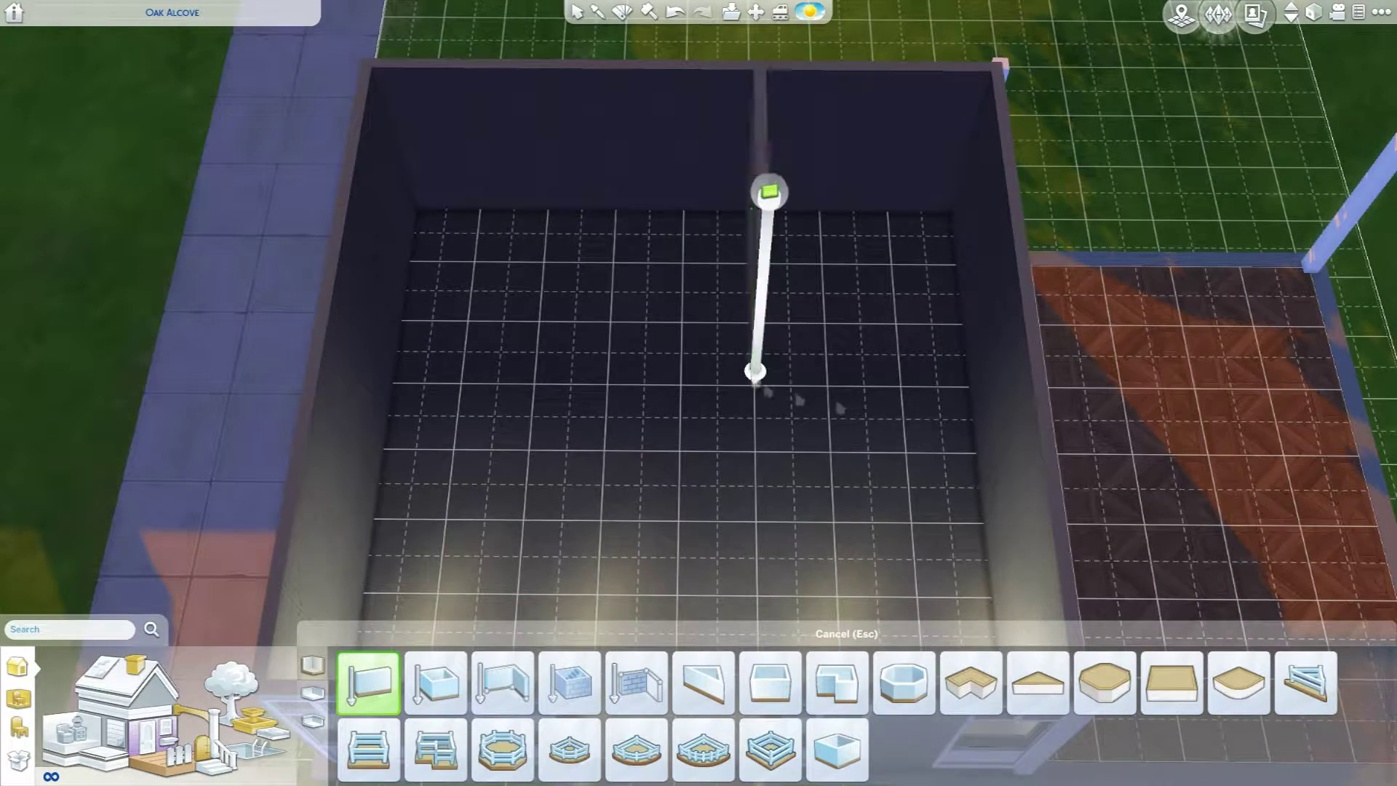
Draw an interior wall closing off the small back room
left_click(906, 376)
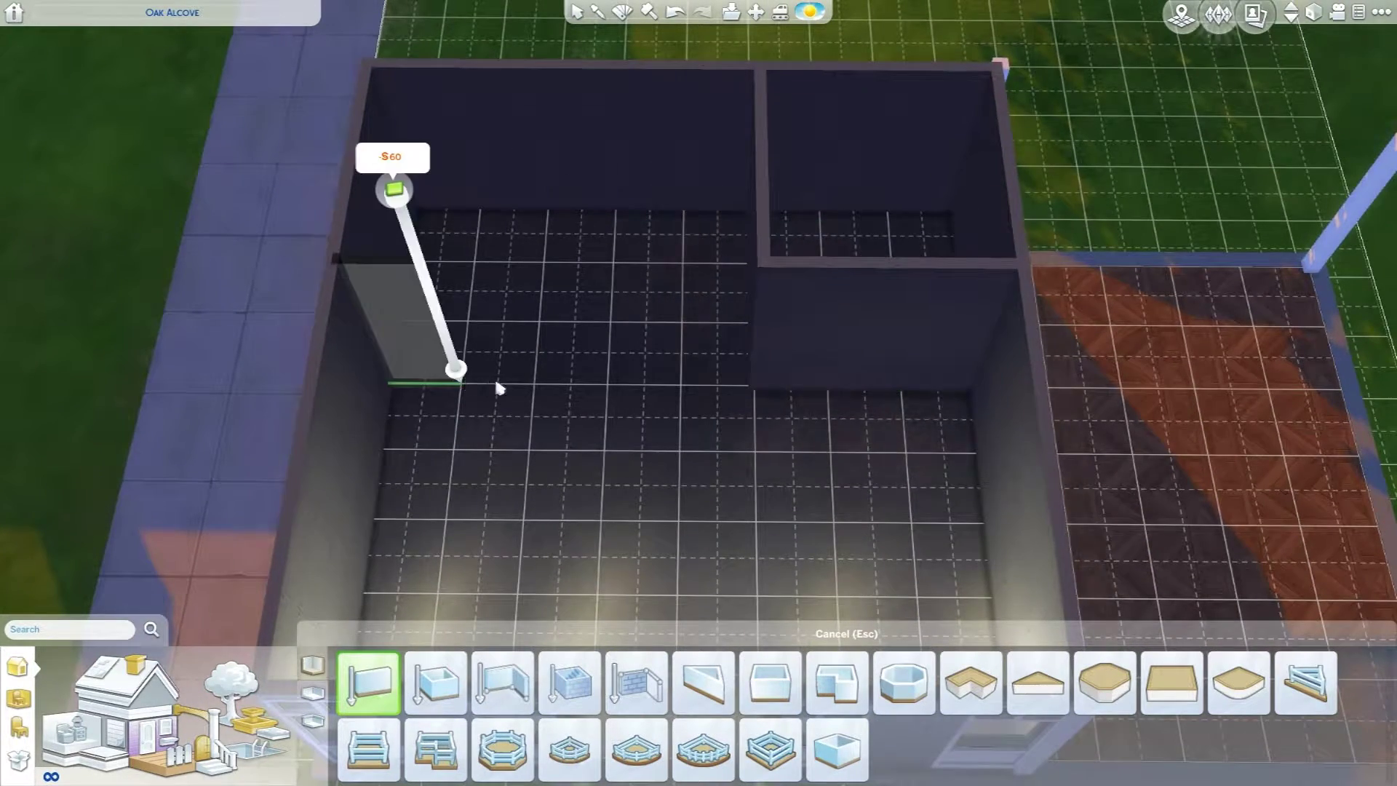
key("period")
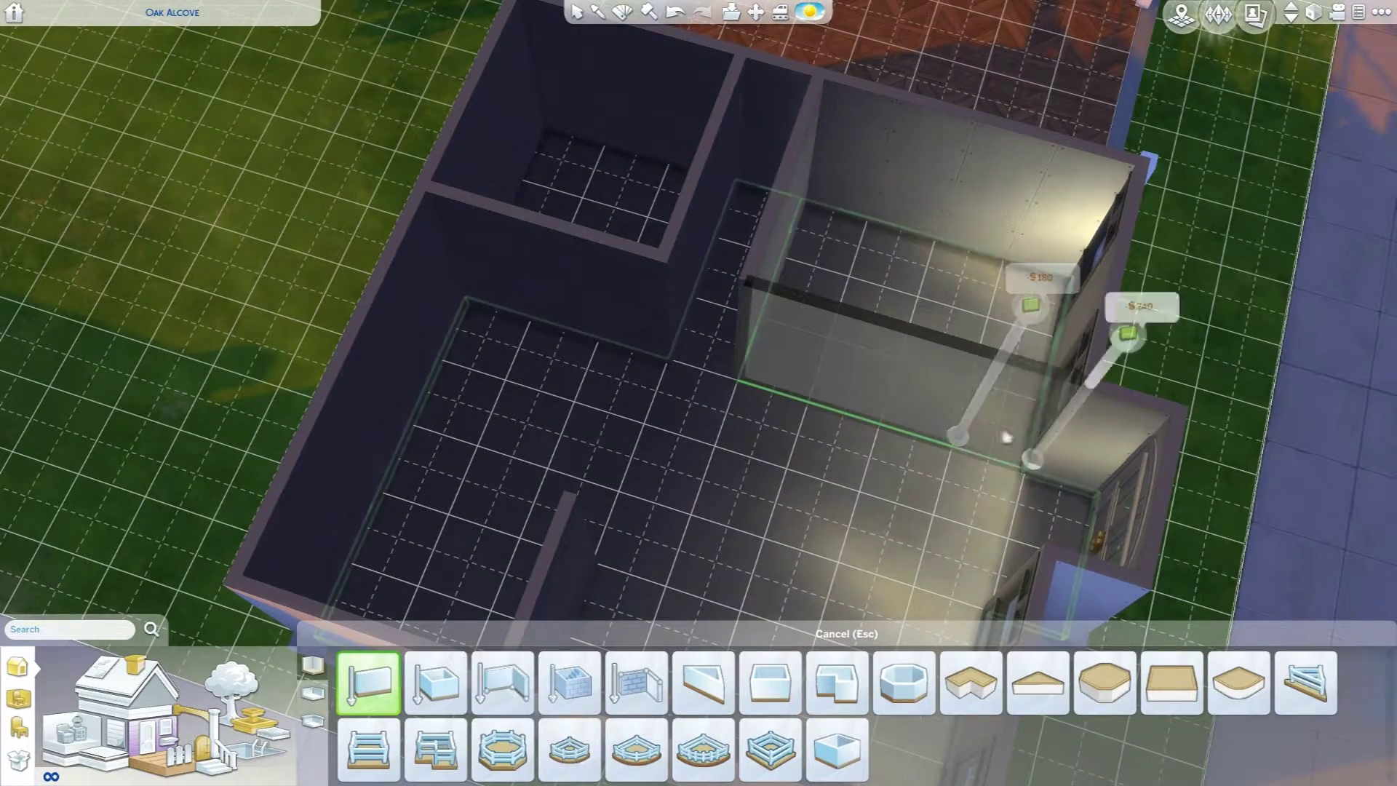
key("period")
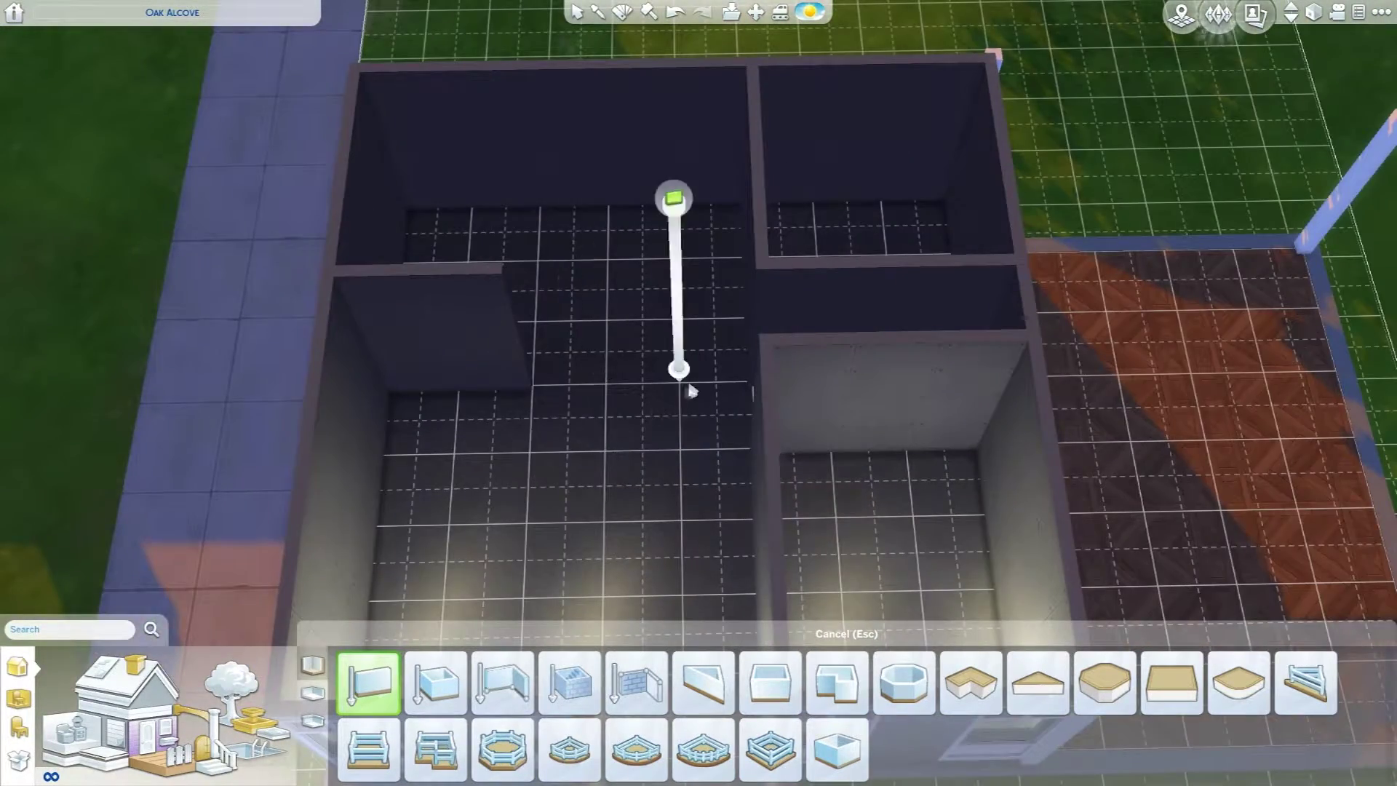
Shrink the lower-right room by moving its top wall down
left_click(895, 350)
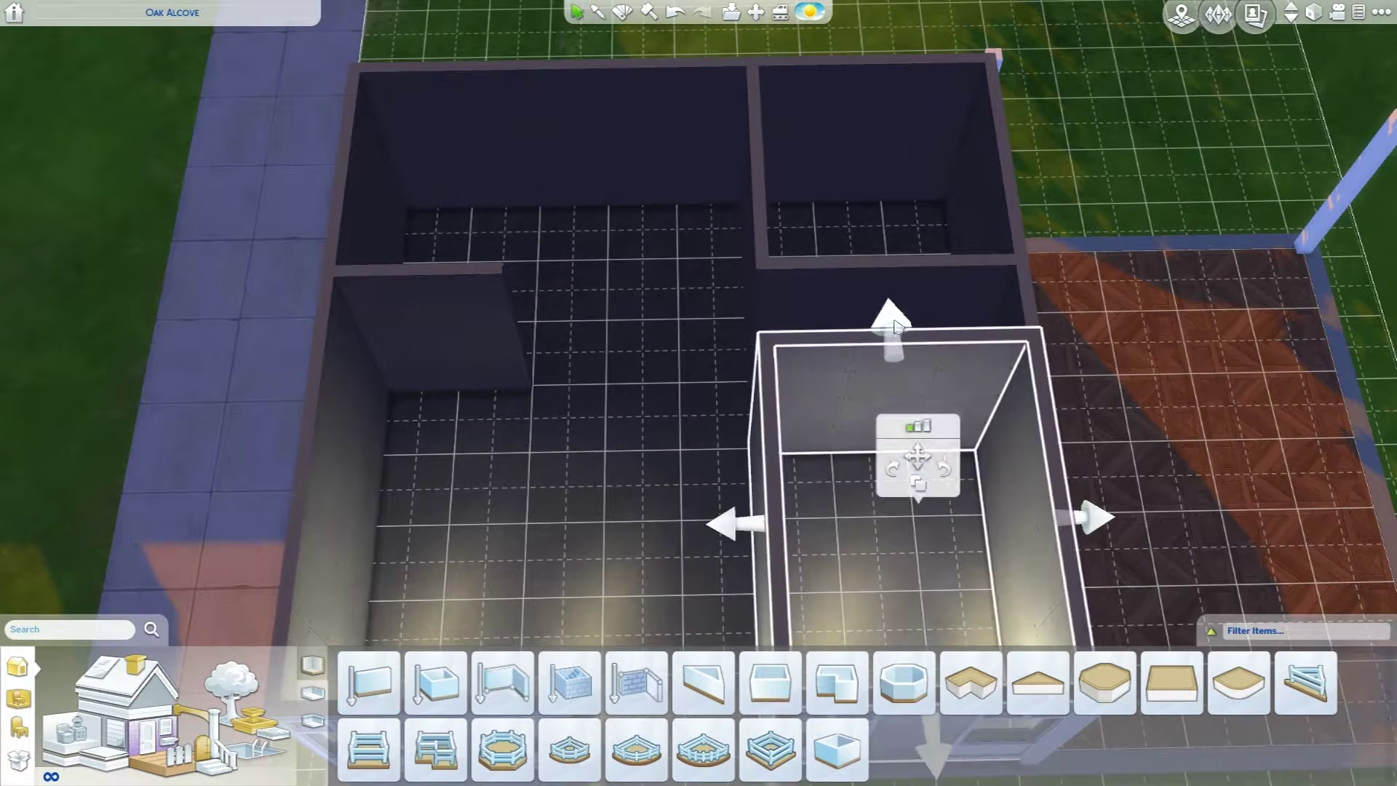
left_click_drag(895, 317, 902, 371)
key("period")
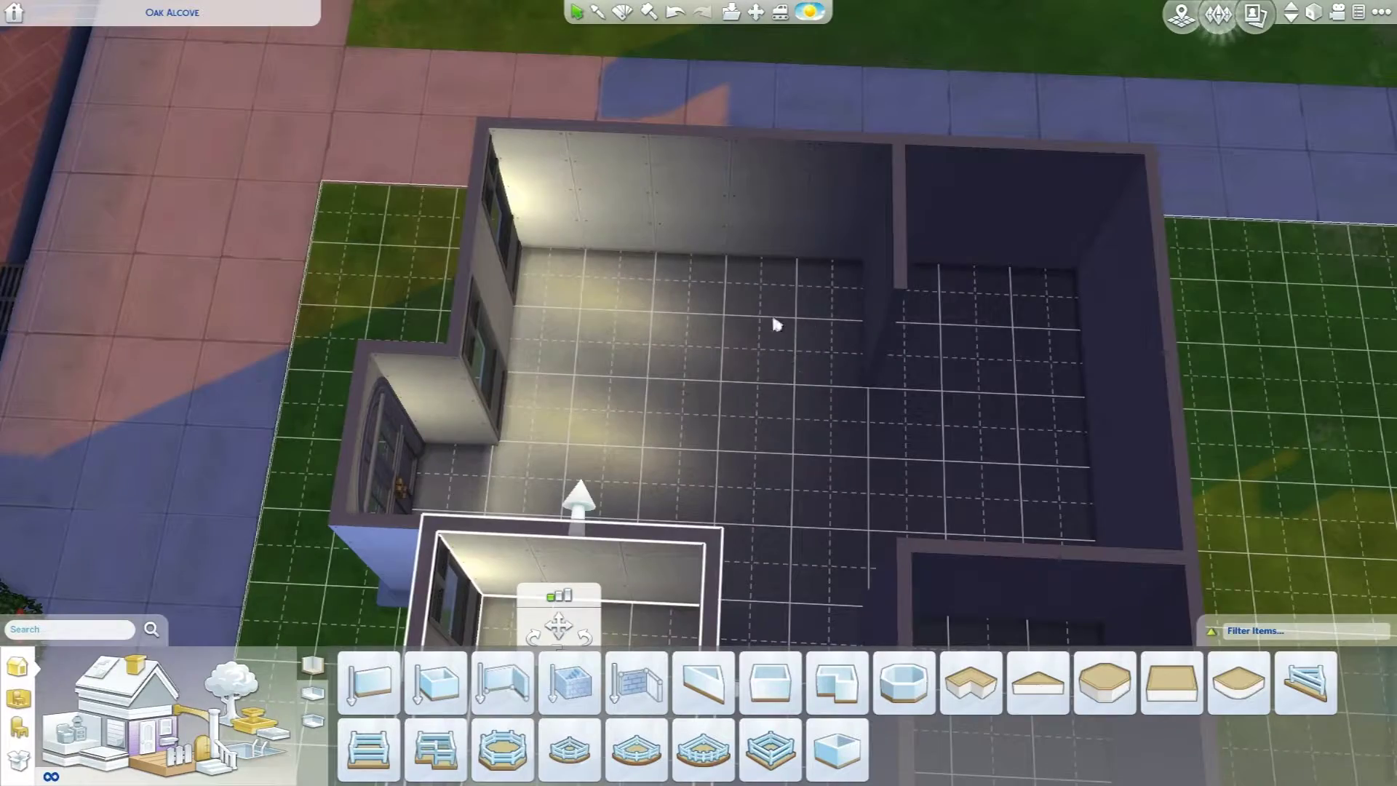
key("period")
key("Page_Up")
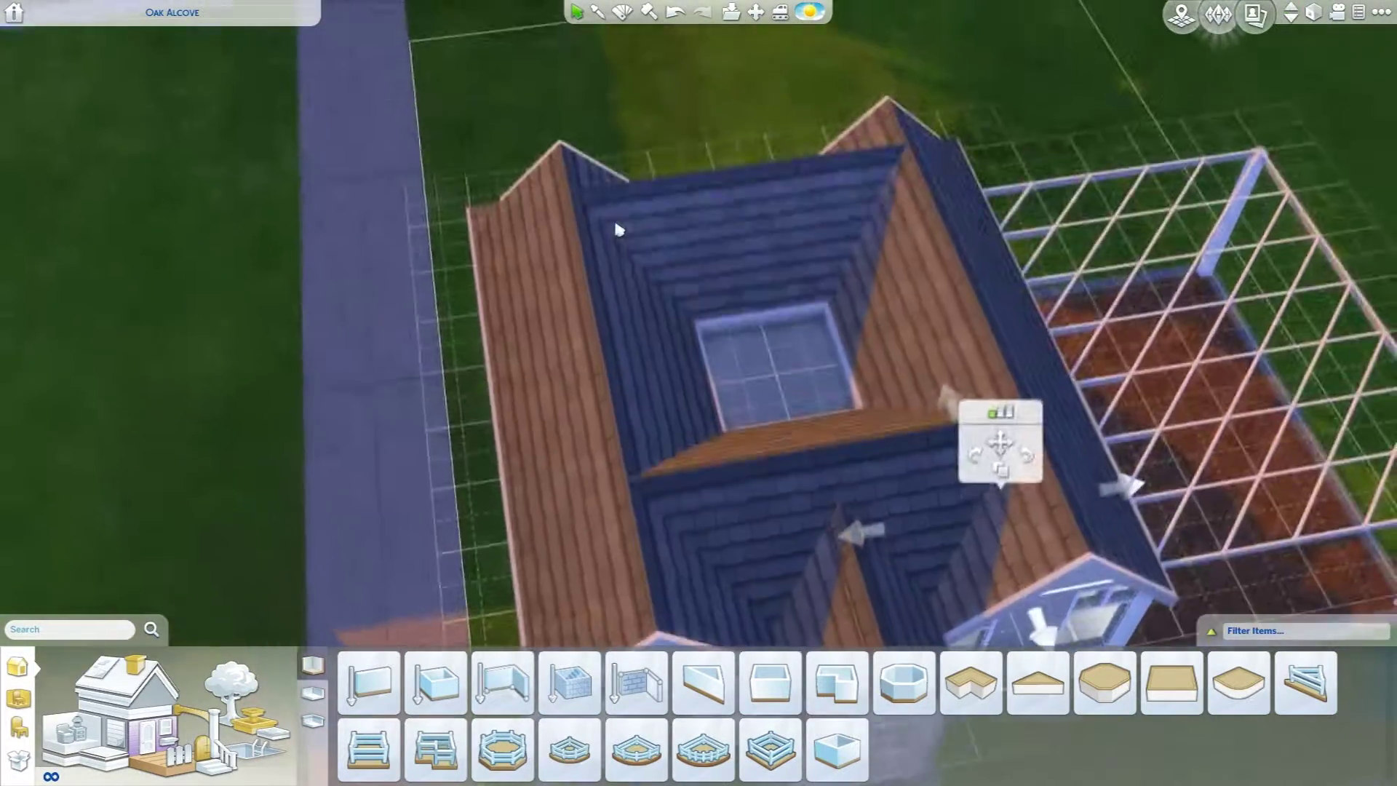
key("Page_Down")
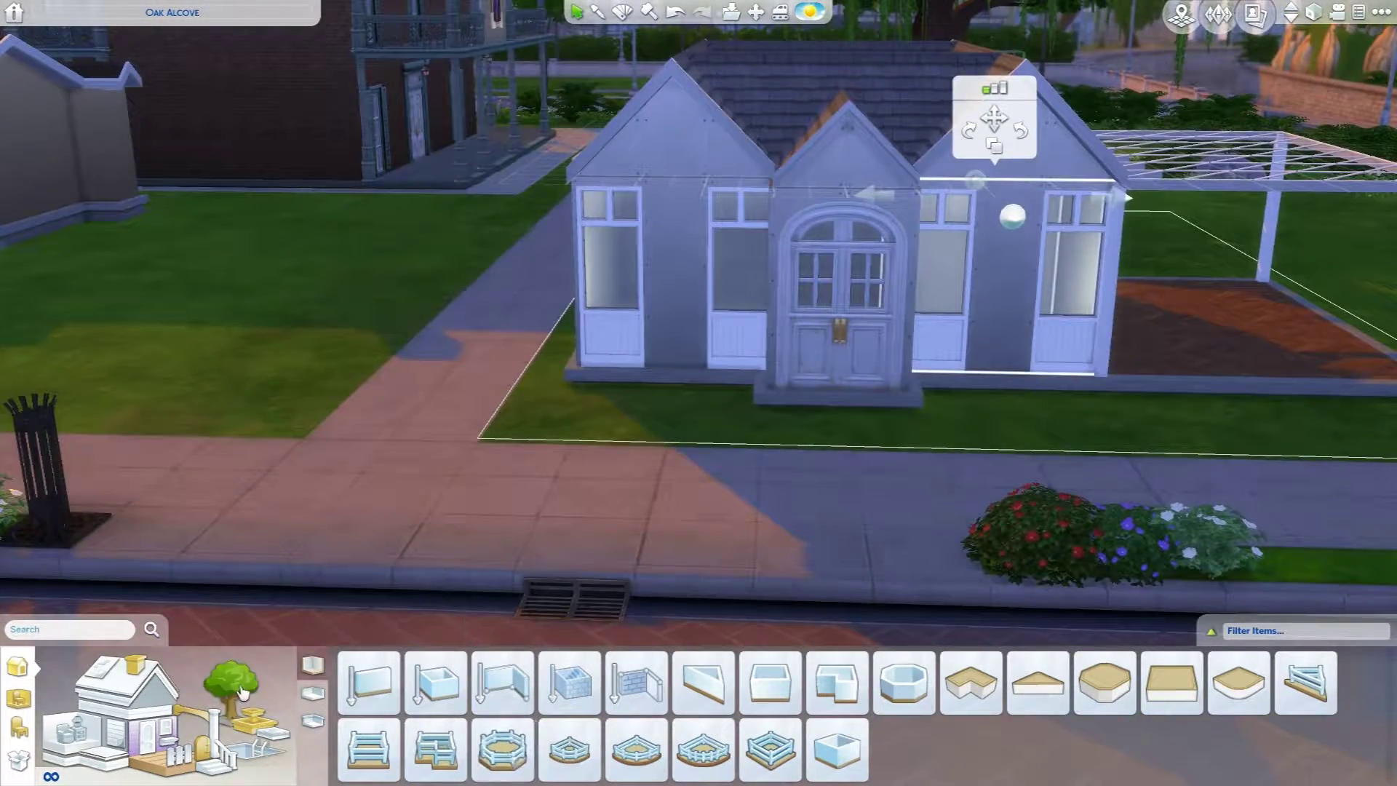
left_click(231, 682)
Clad the remaining exterior walls in That Wooden Feeling dark wood siding
left_click(131, 698)
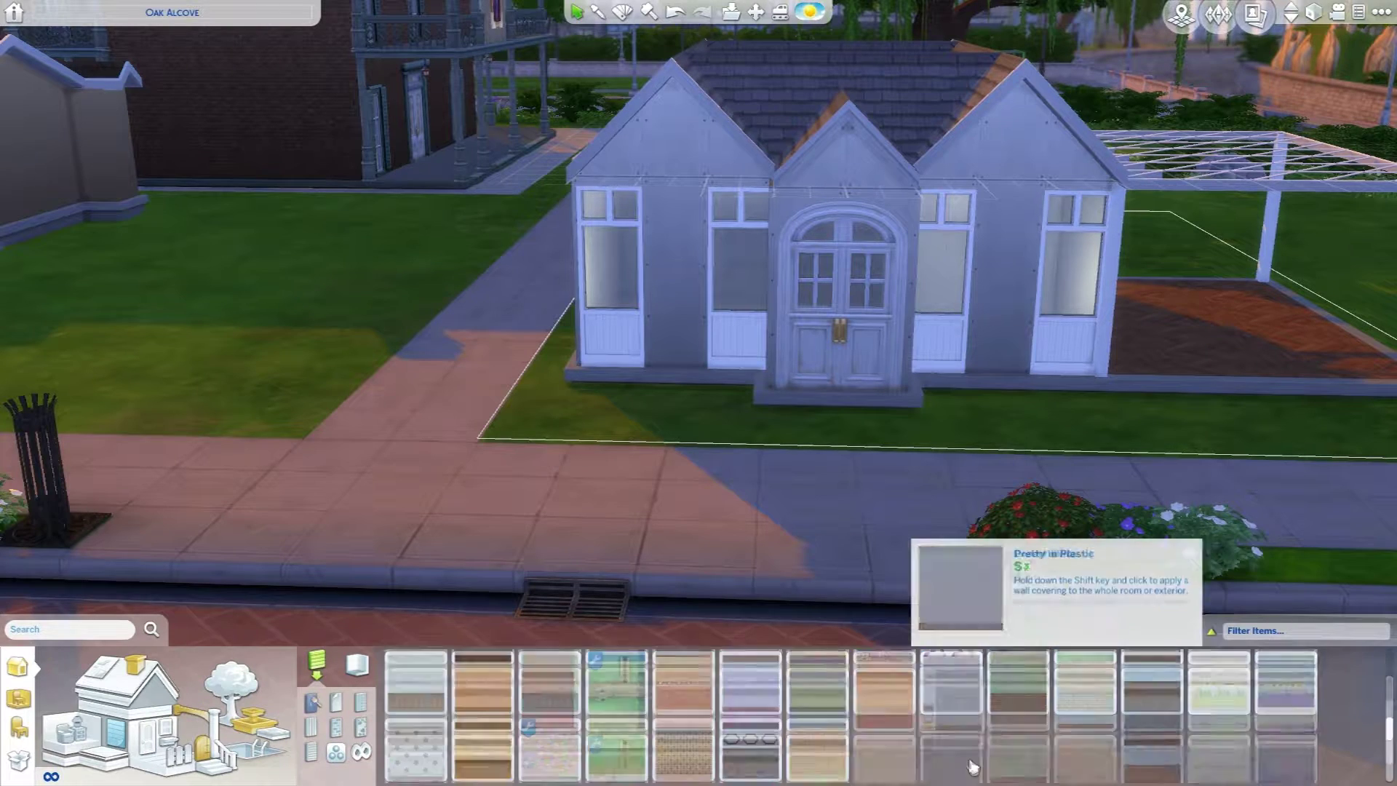
scroll(975, 767, "down", 2)
scroll(928, 768, "down", 2)
scroll(893, 767, "down", 2)
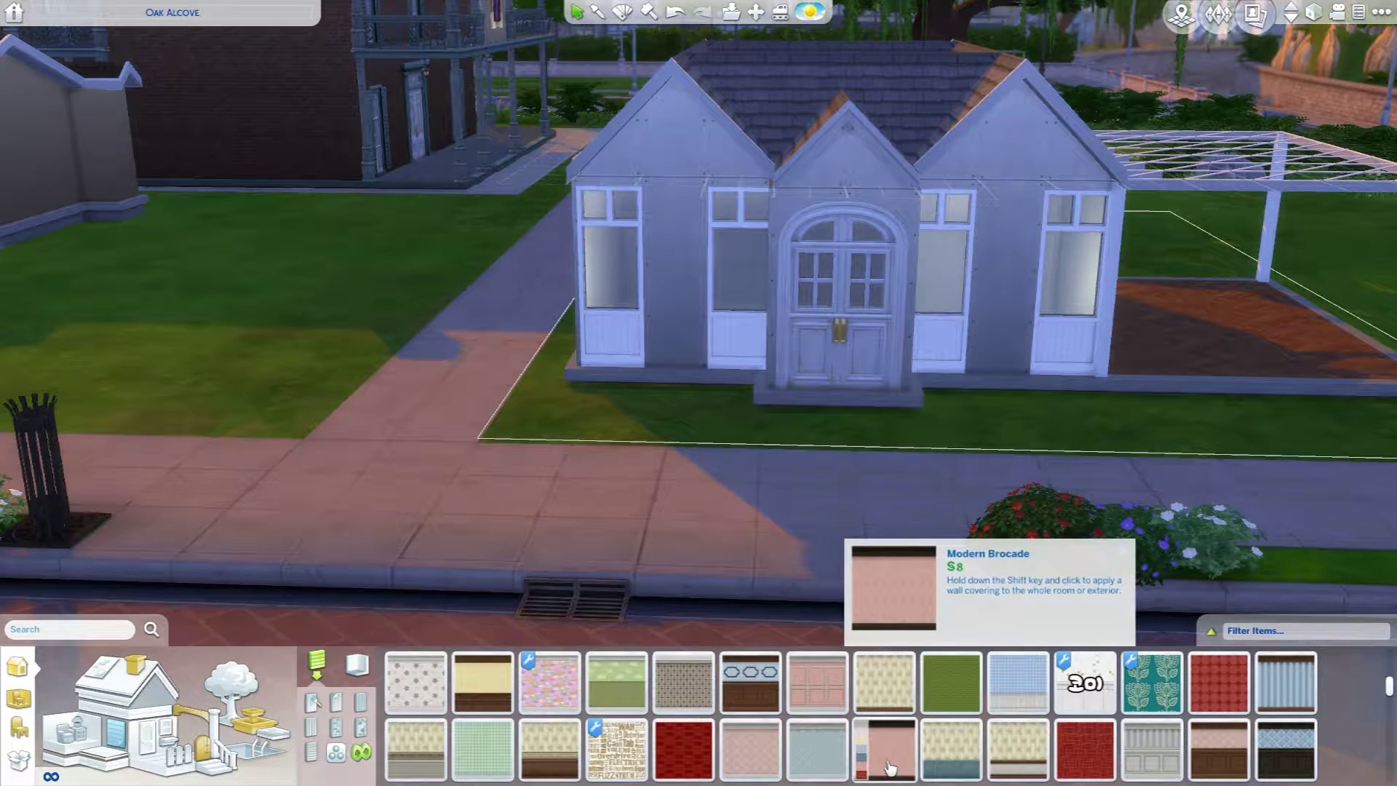
scroll(890, 768, "down", 2)
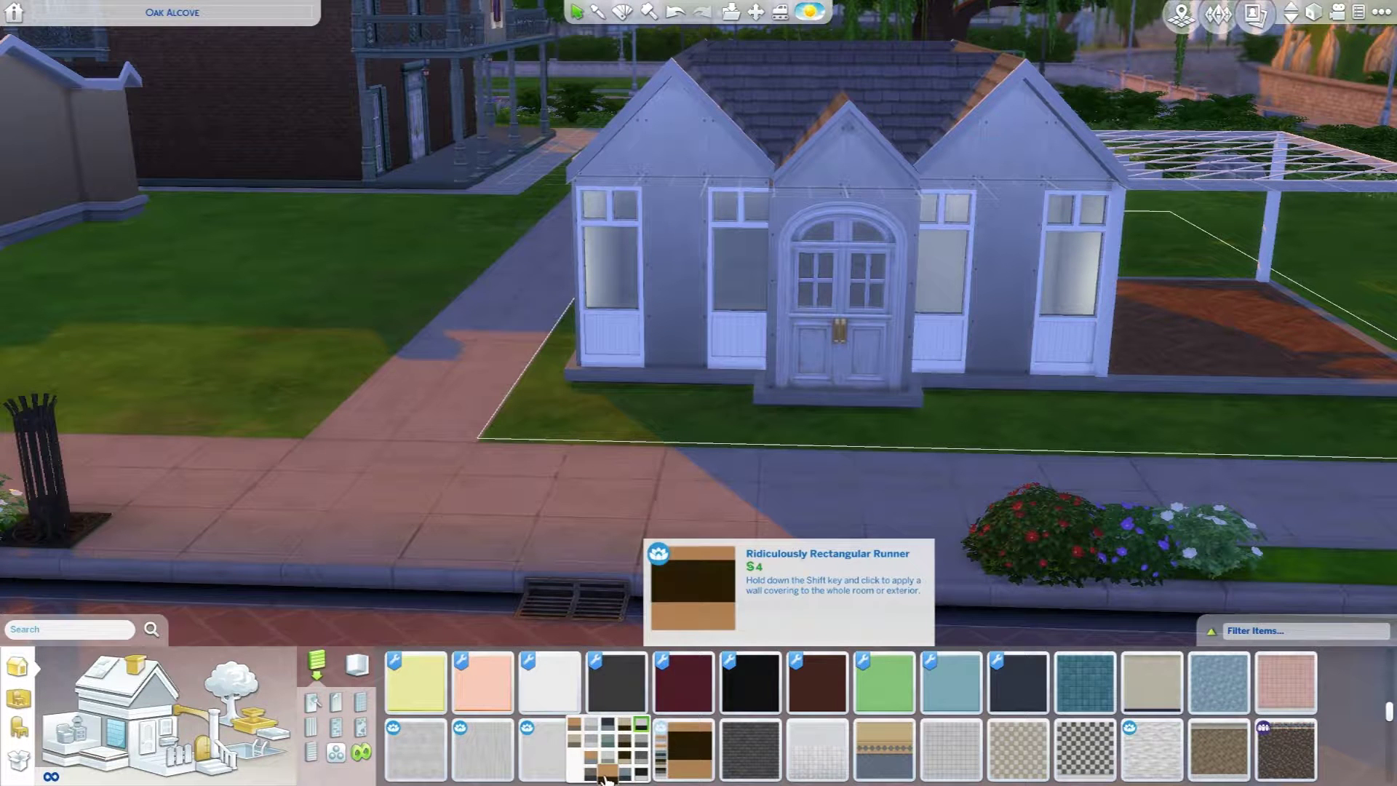
scroll(608, 770, "down", 3)
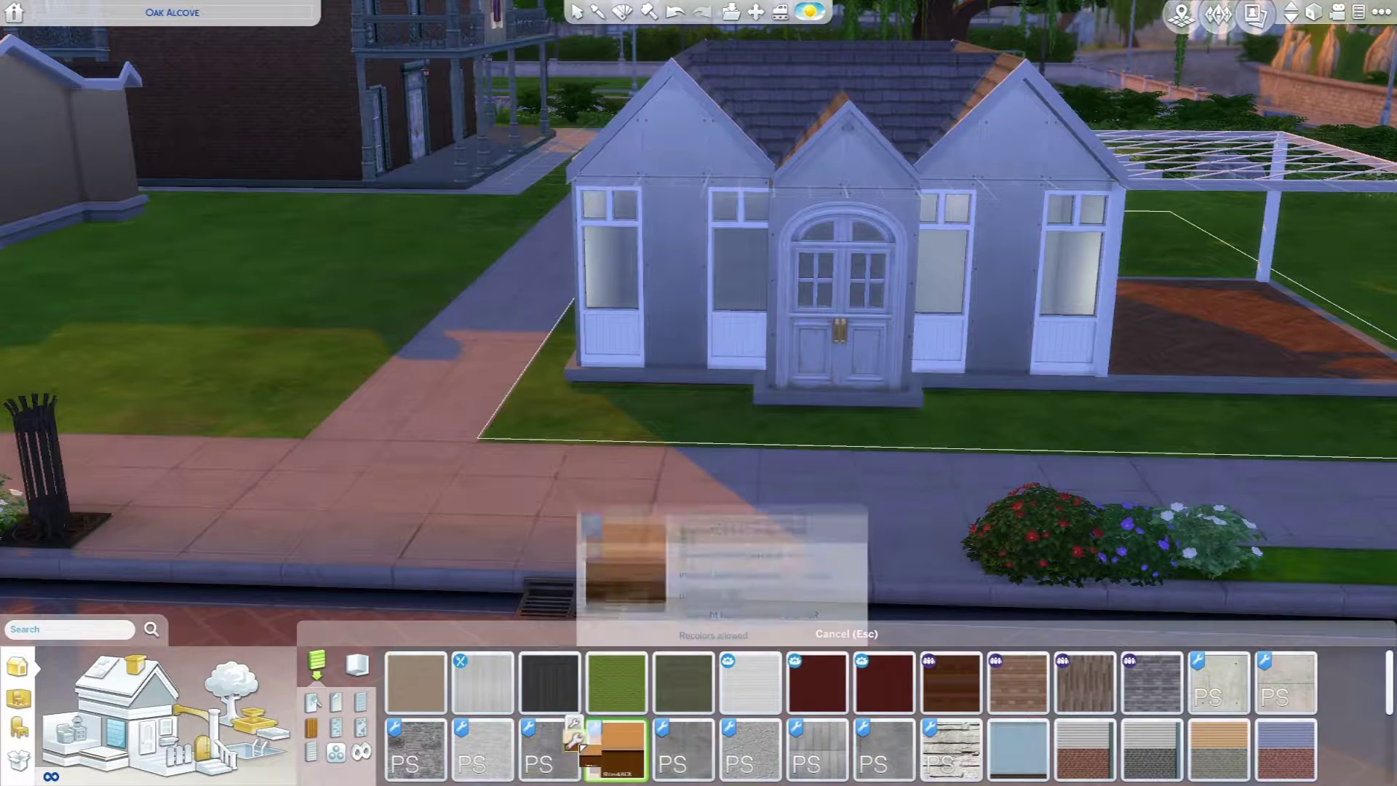
left_click(917, 686)
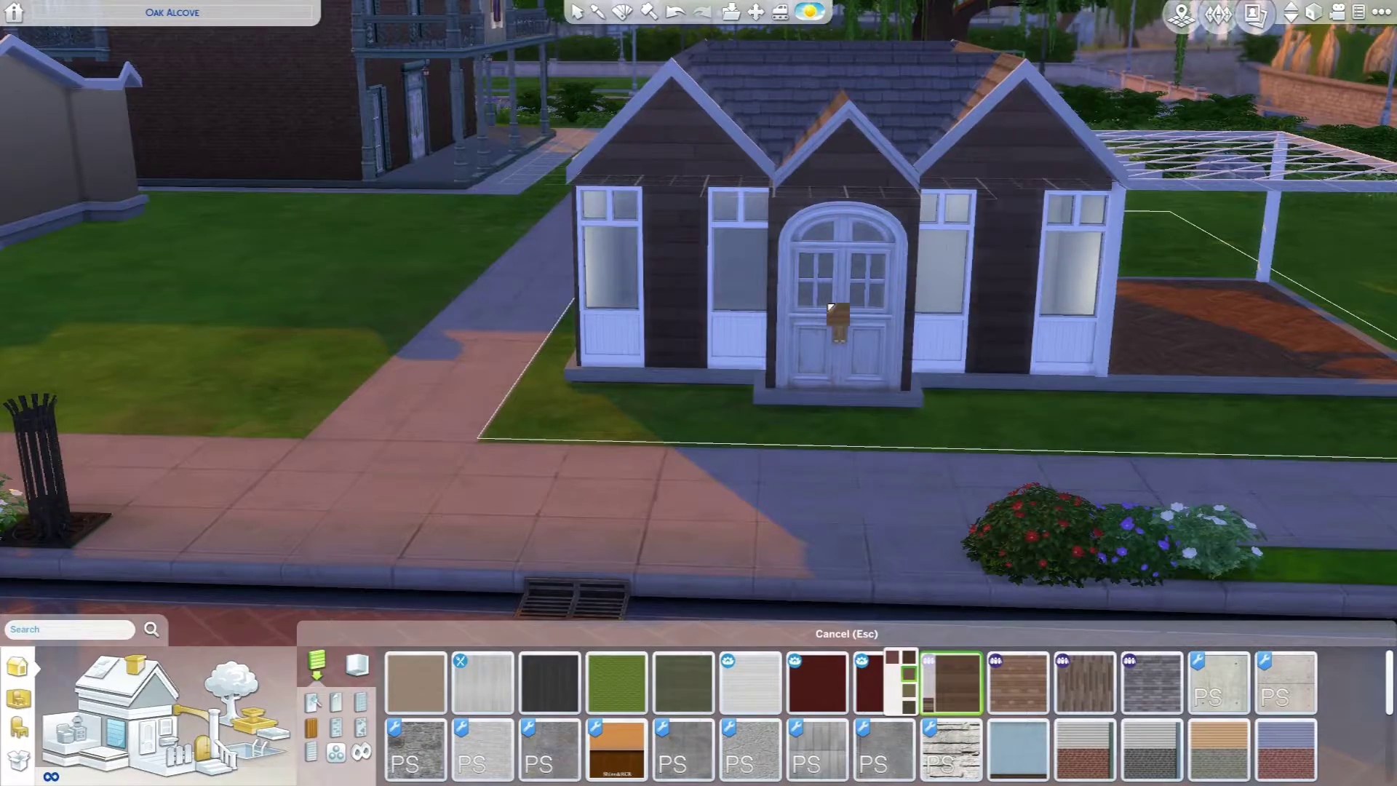
left_click_drag(834, 311, 641, 371)
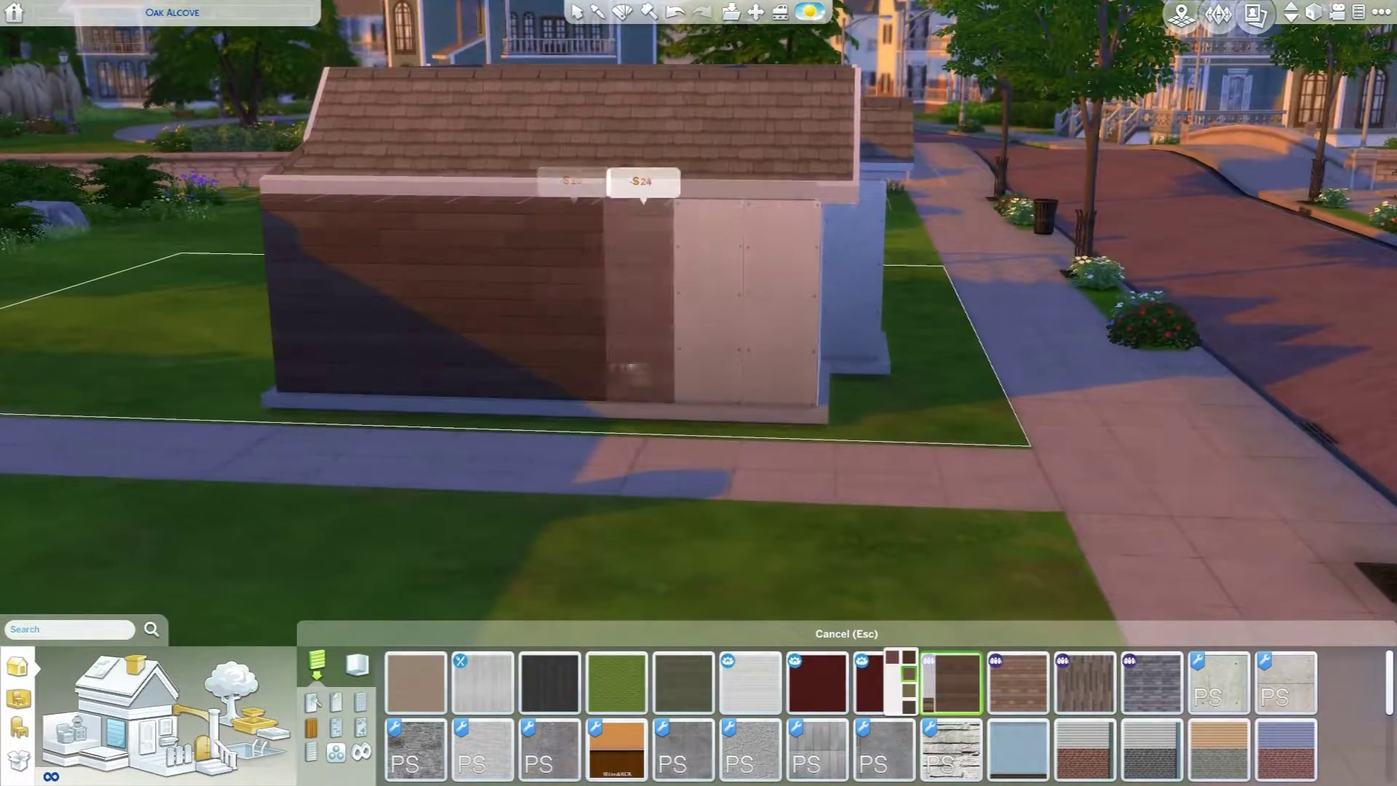
left_click_drag(633, 370, 464, 372)
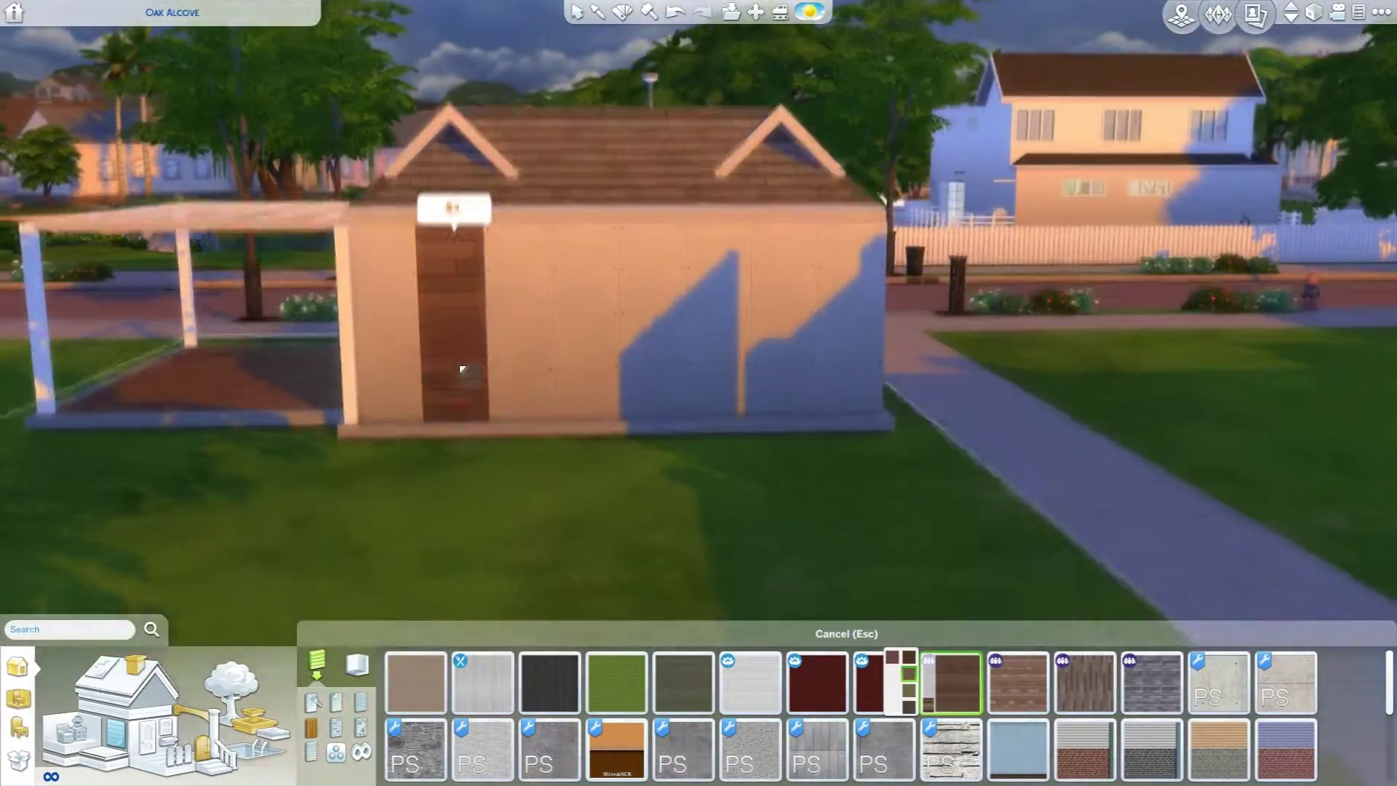
left_click(462, 371)
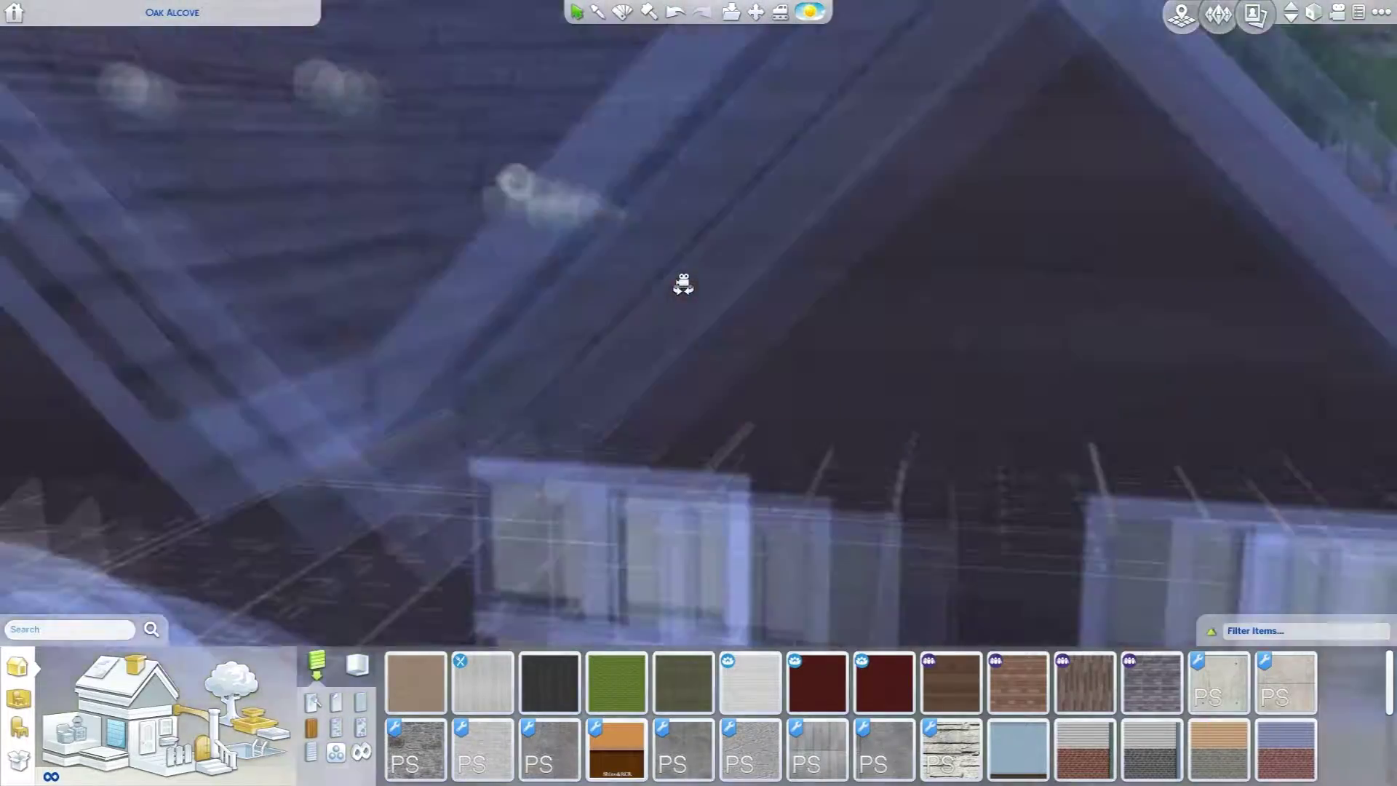
scroll(608, 447, "up", 4)
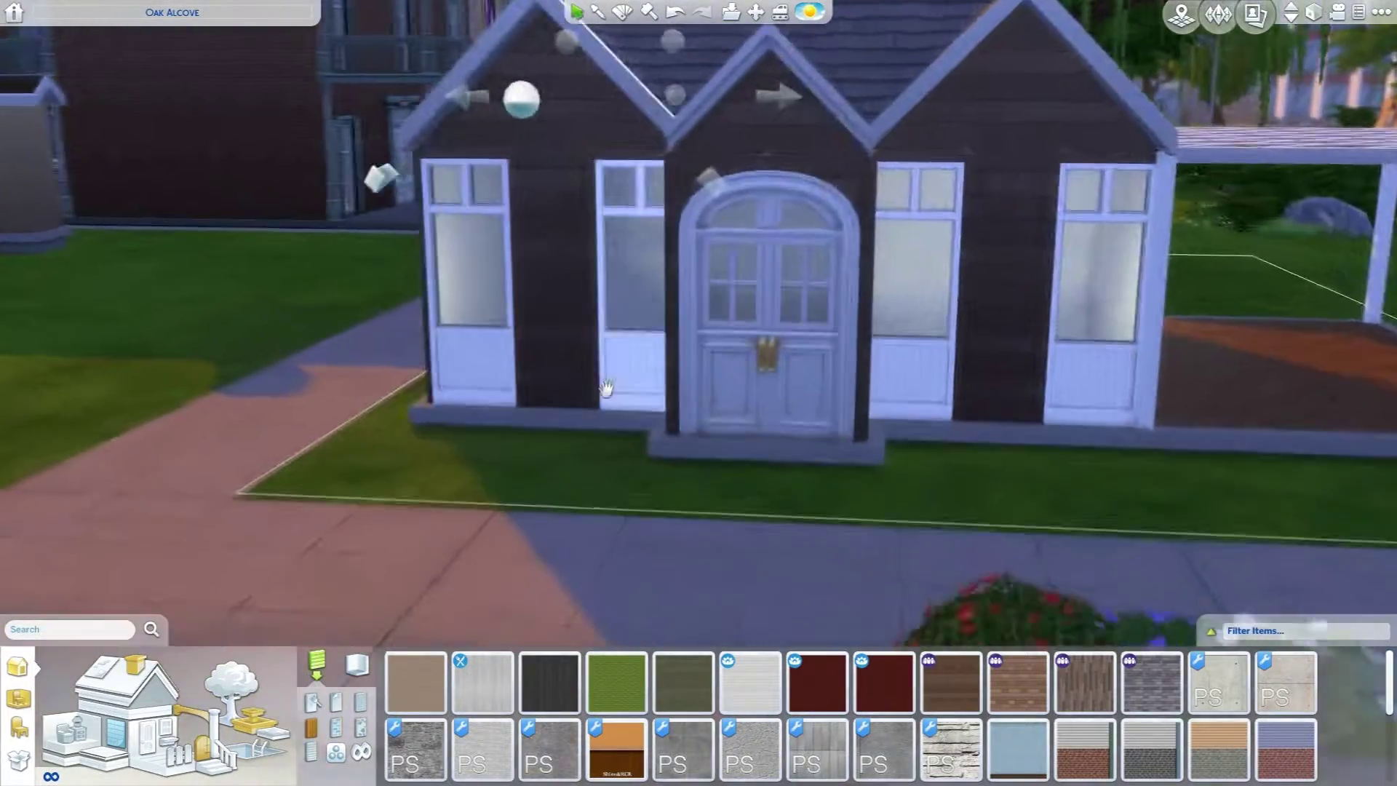
Select the house roof and the pergola room beside it, then deselect
left_click_drag(608, 414, 604, 386)
left_click(720, 158)
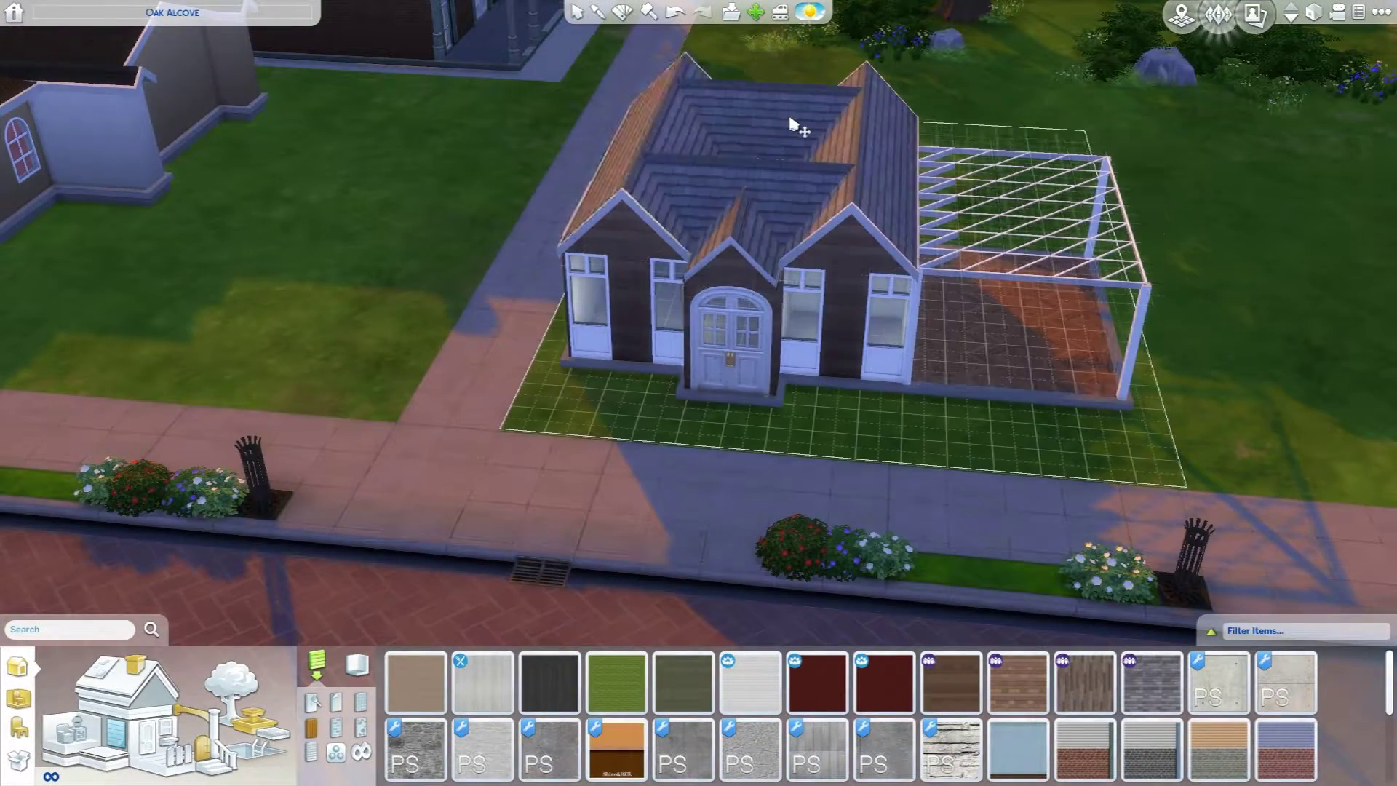
left_click(1027, 196)
key("Escape")
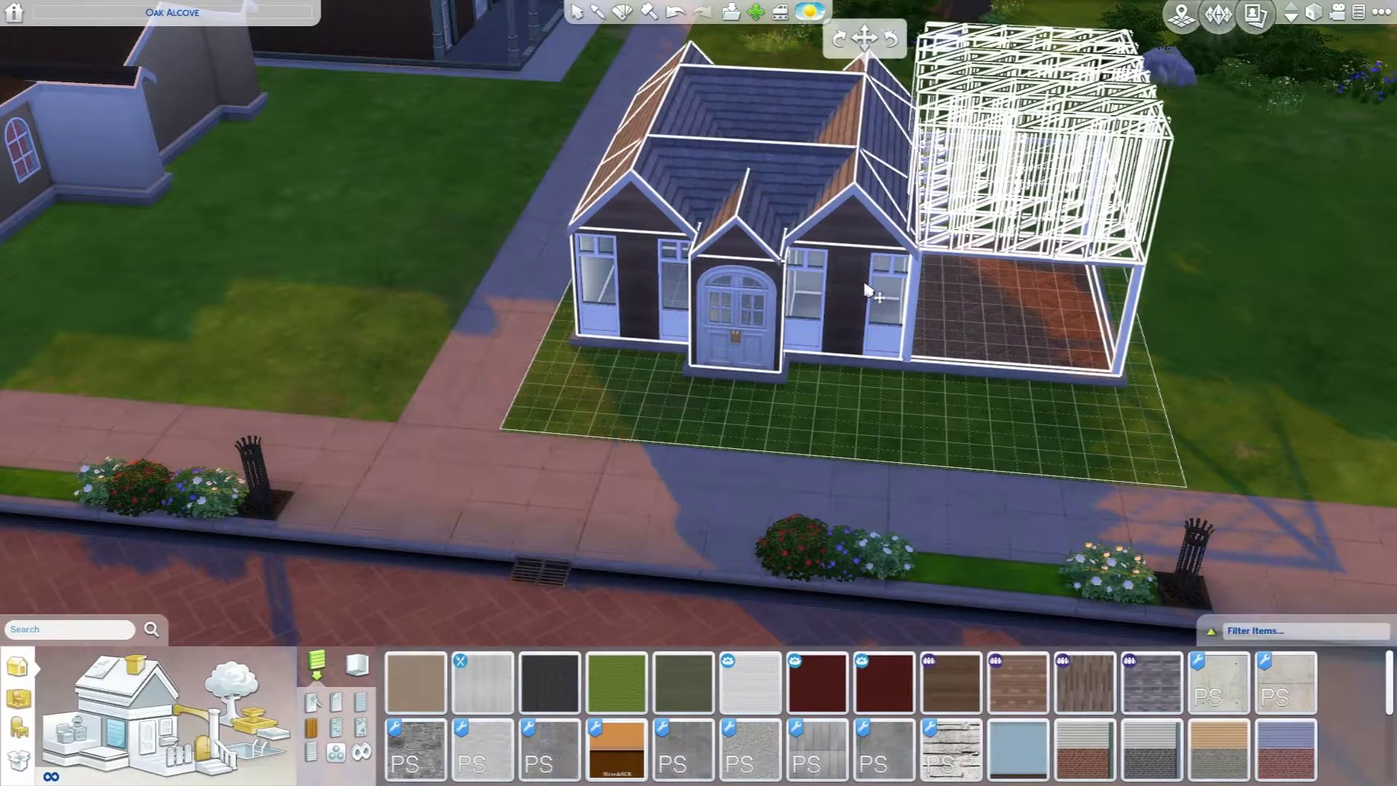
Plant the long hedge from Plants > Shrubs in front of the house beside the door
left_click(231, 692)
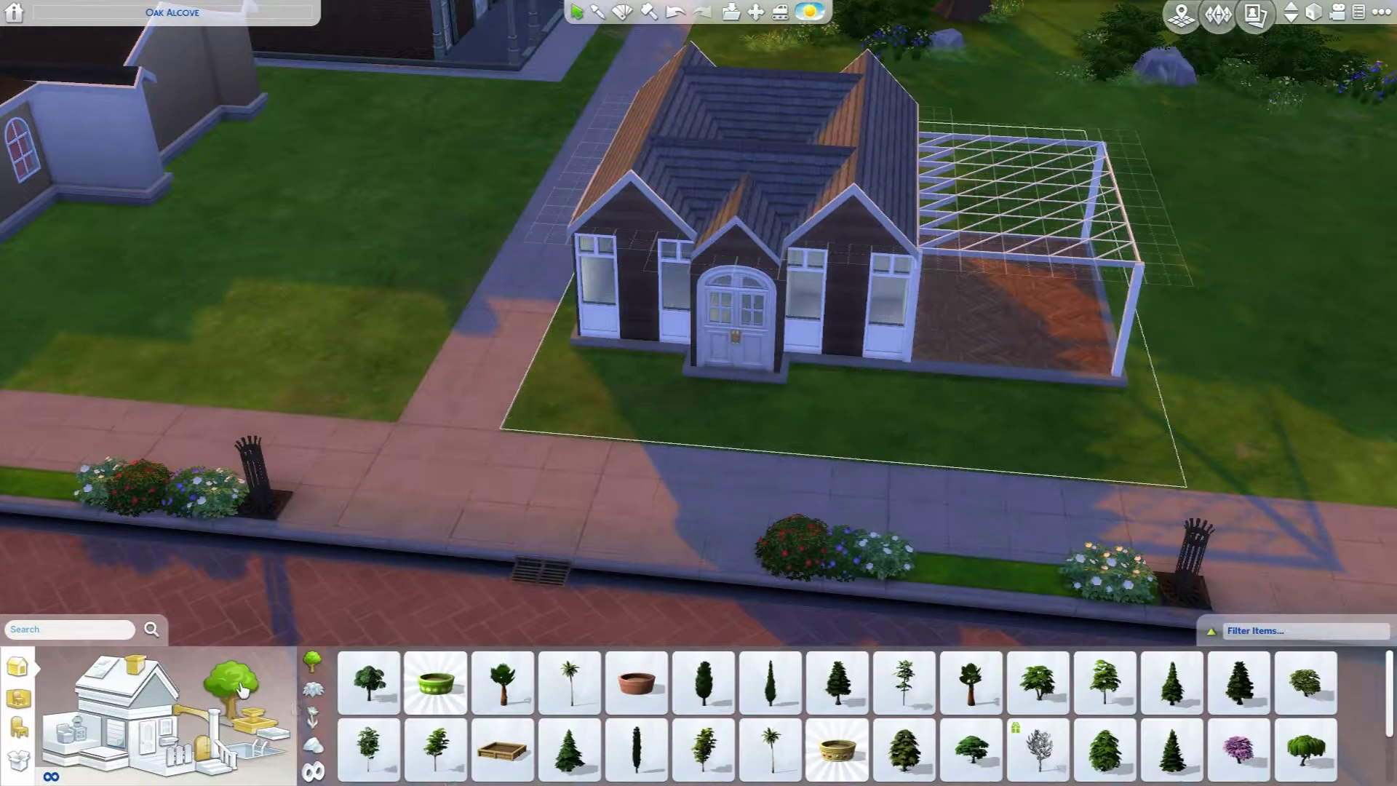
left_click(312, 689)
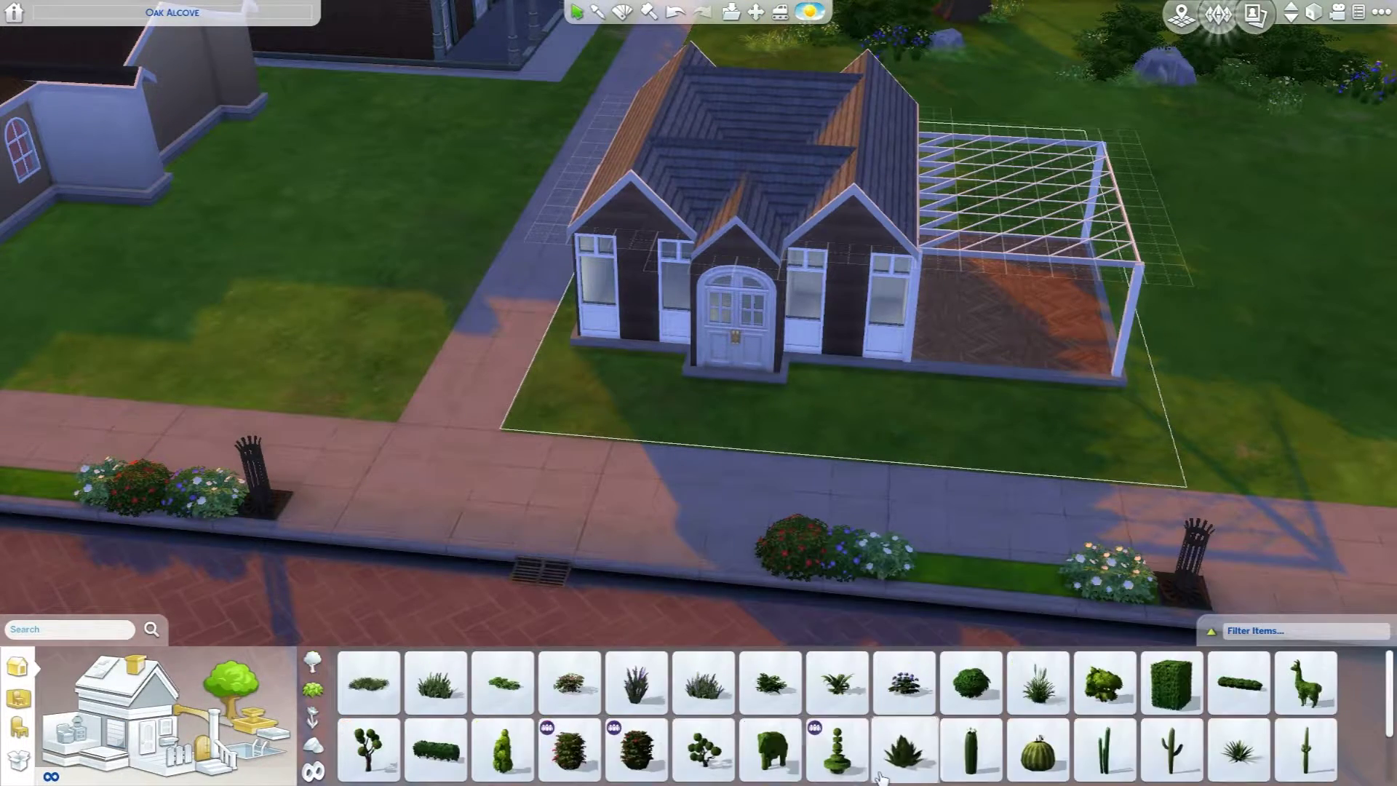
scroll(829, 721, "down", 2)
left_click(1239, 683)
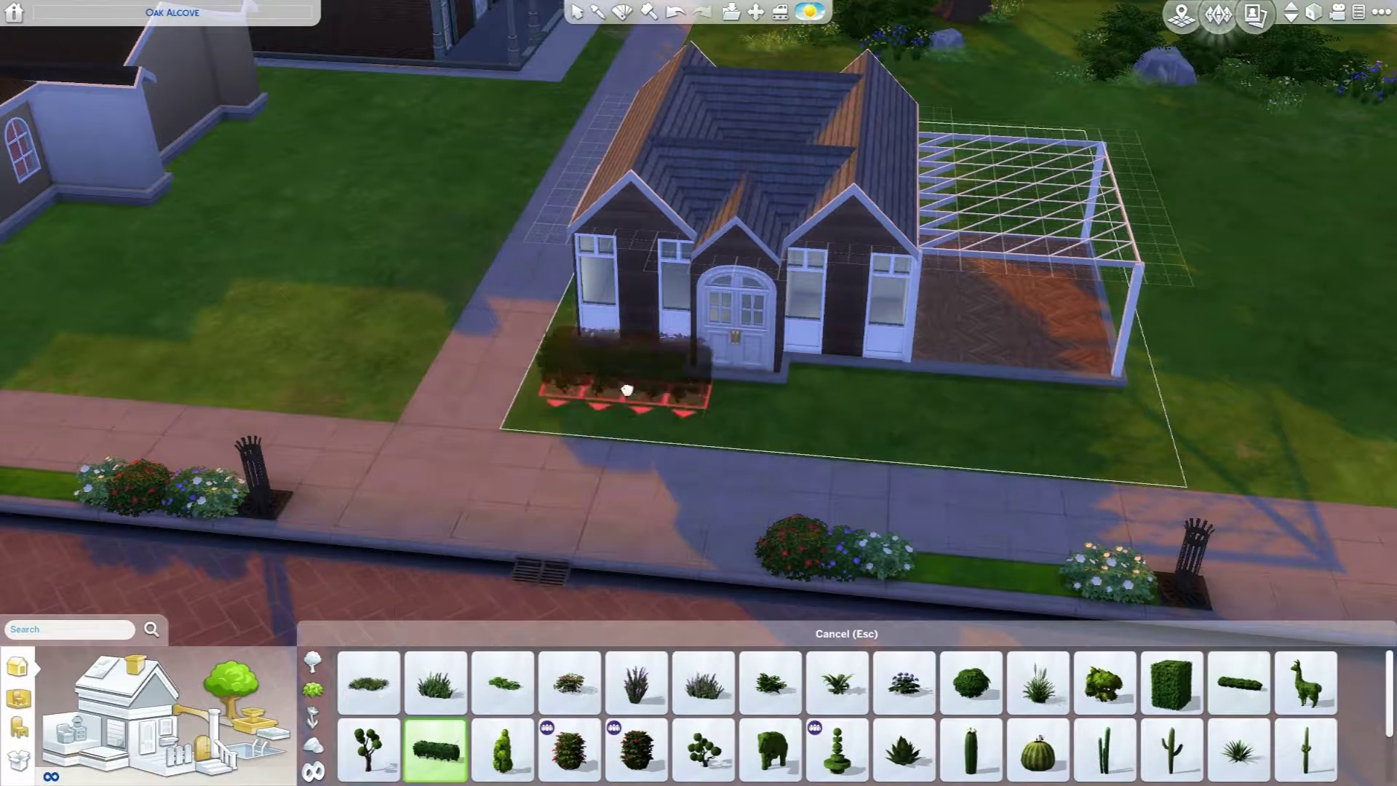
left_click(861, 393)
key("Escape")
scroll(699, 721, "down", 1)
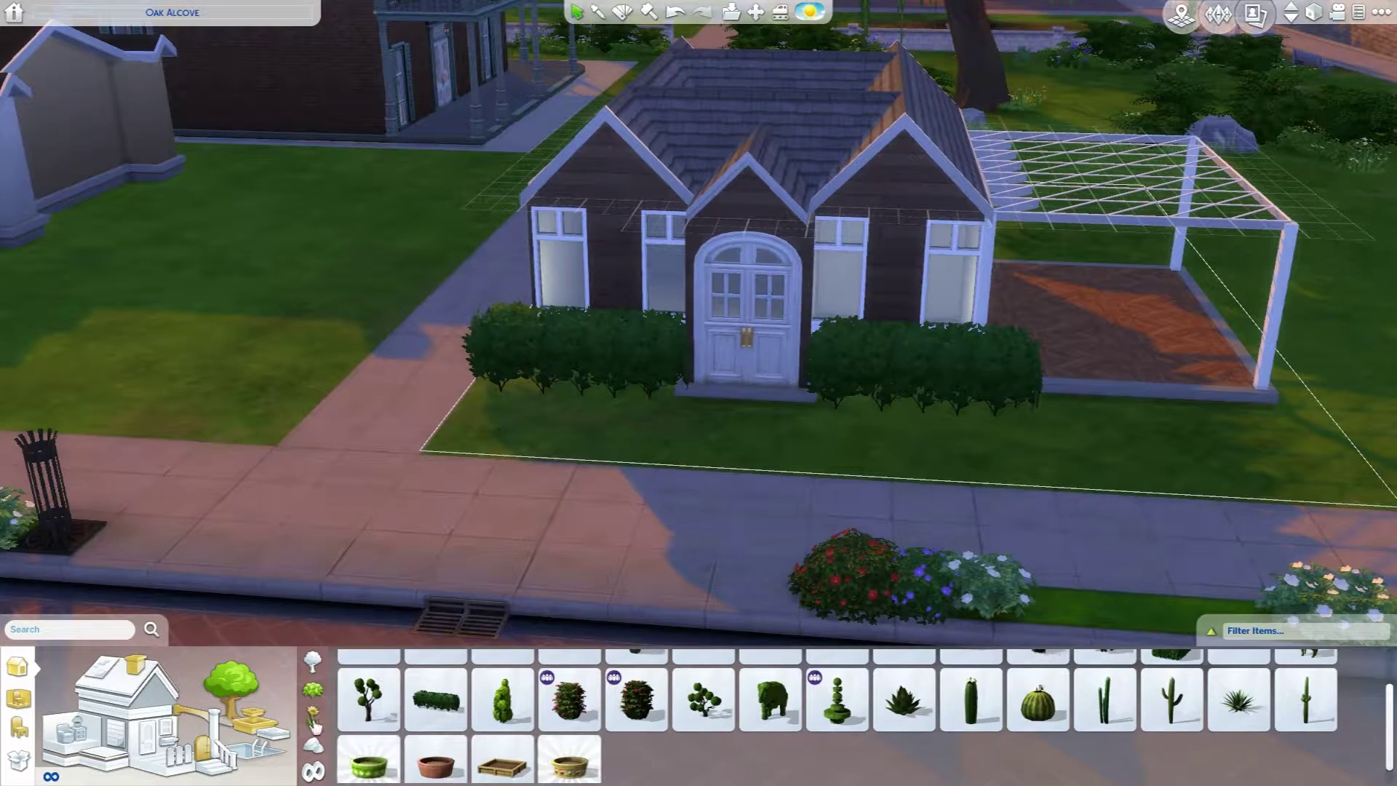
left_click(312, 717)
scroll(823, 712, "down", 1)
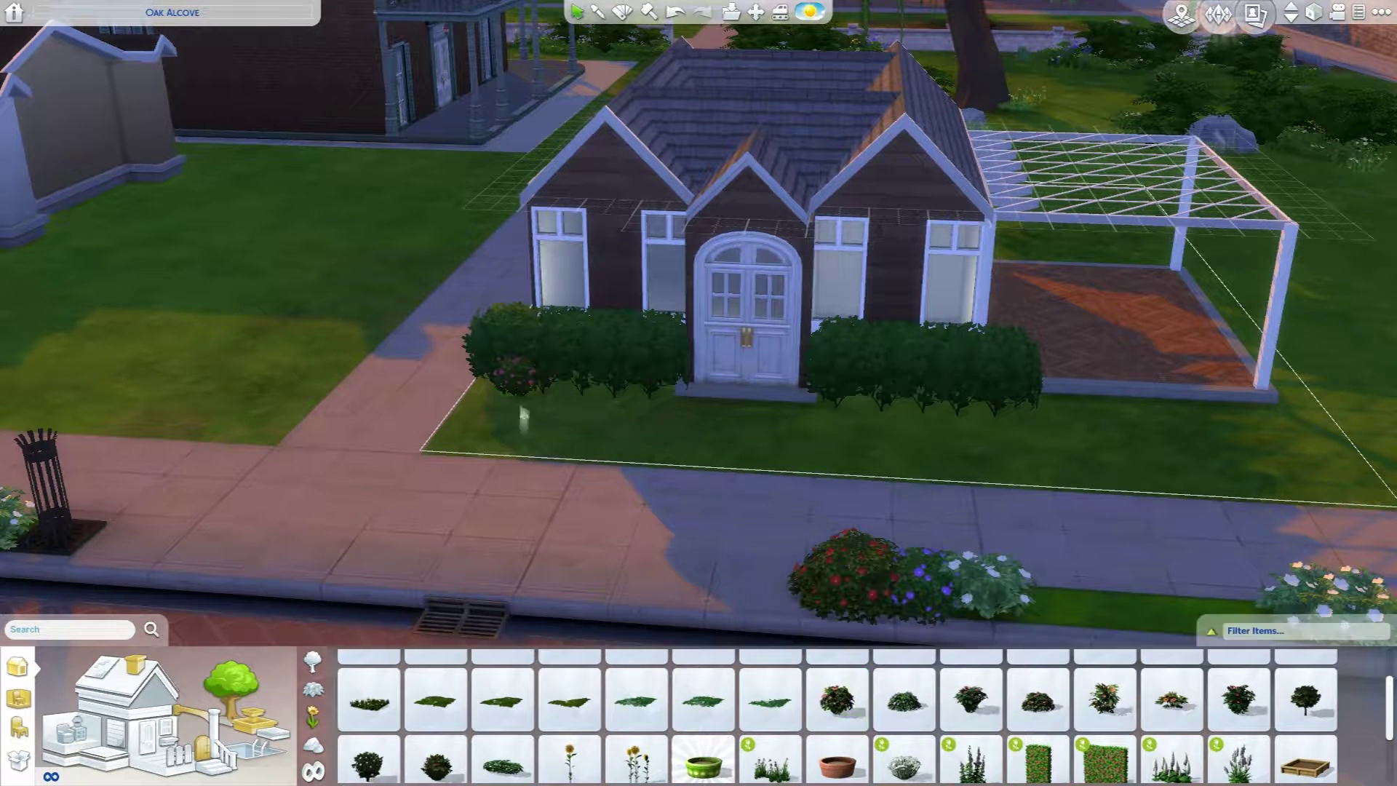
scroll(823, 712, "down", 1)
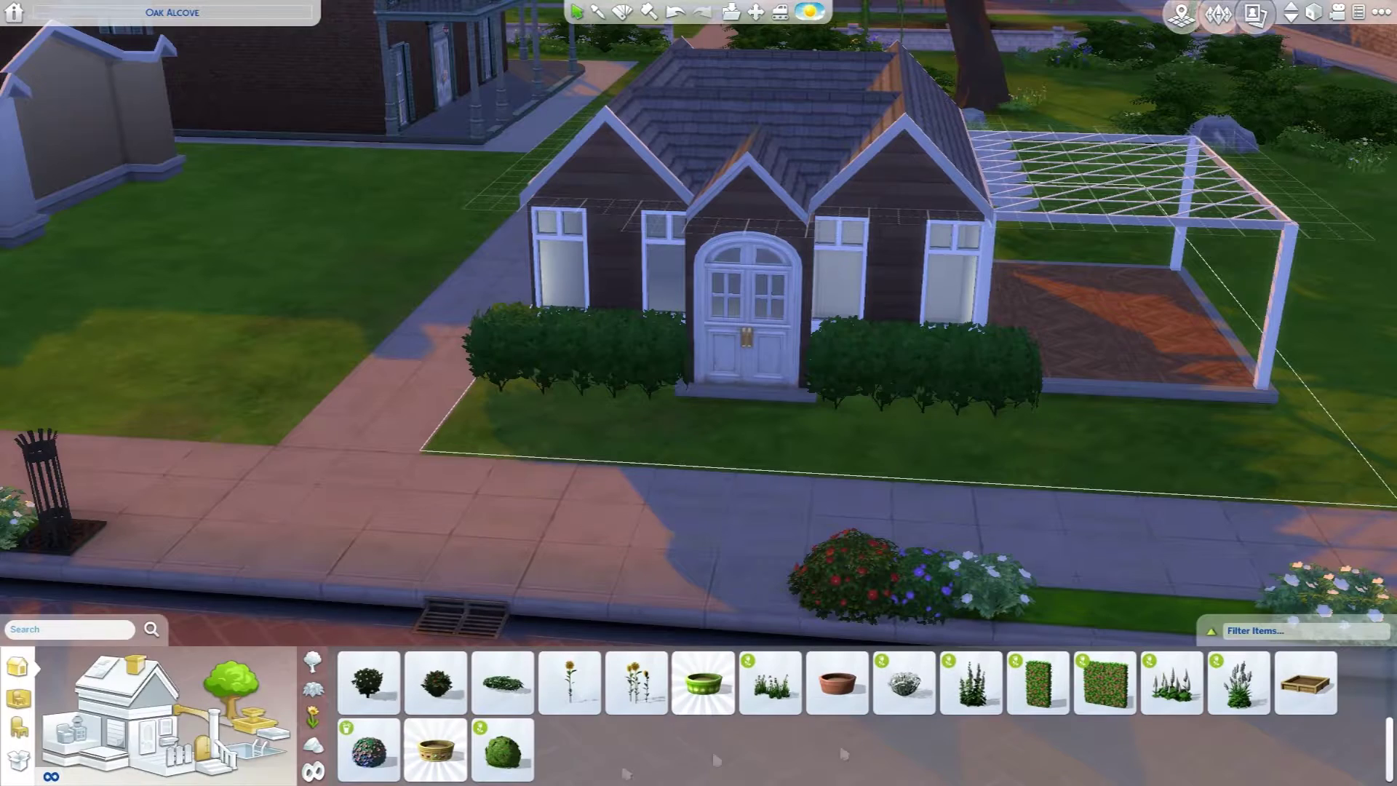
Filter the catalog to Holiday pack items and enable bb.moveobjects
left_click(19, 729)
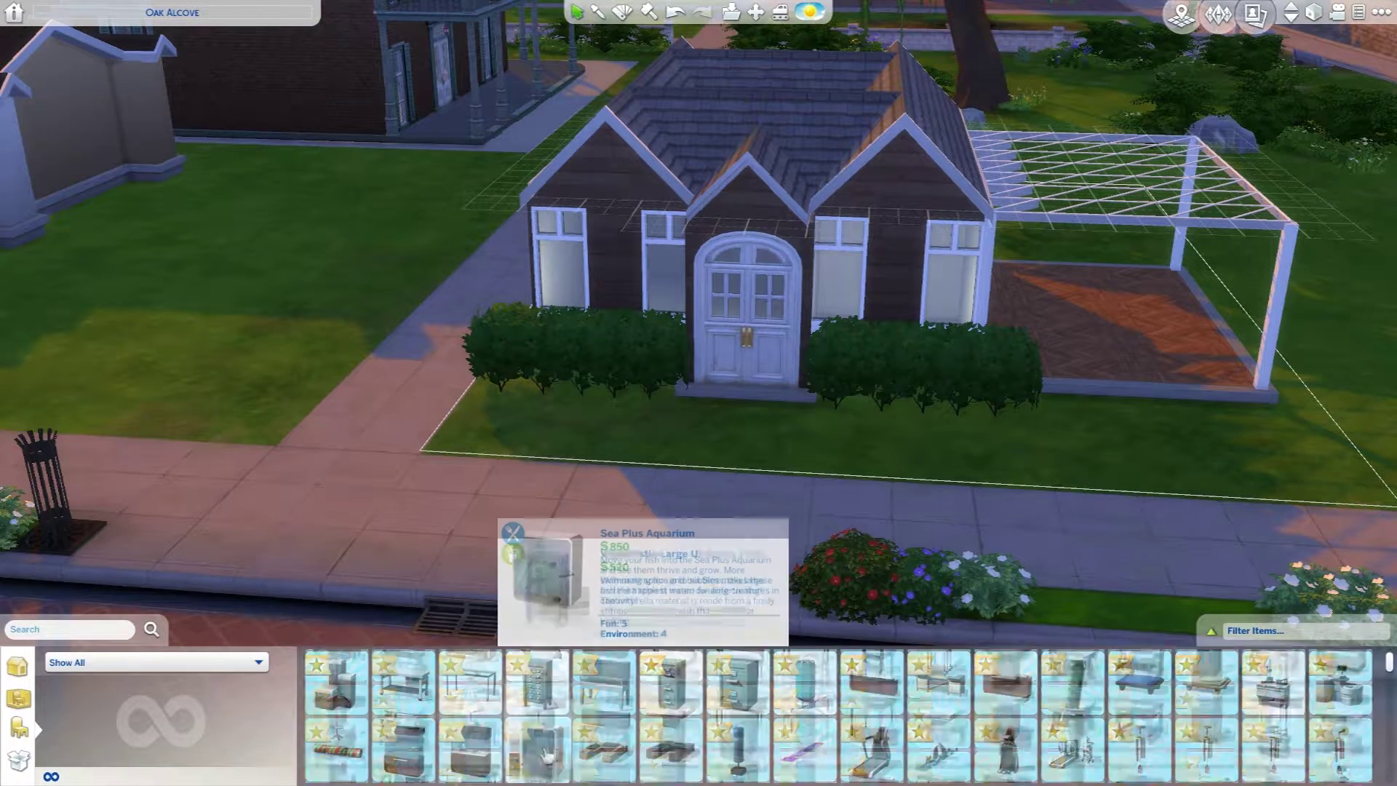
scroll(824, 713, "down", 3)
scroll(1067, 764, "down", 2)
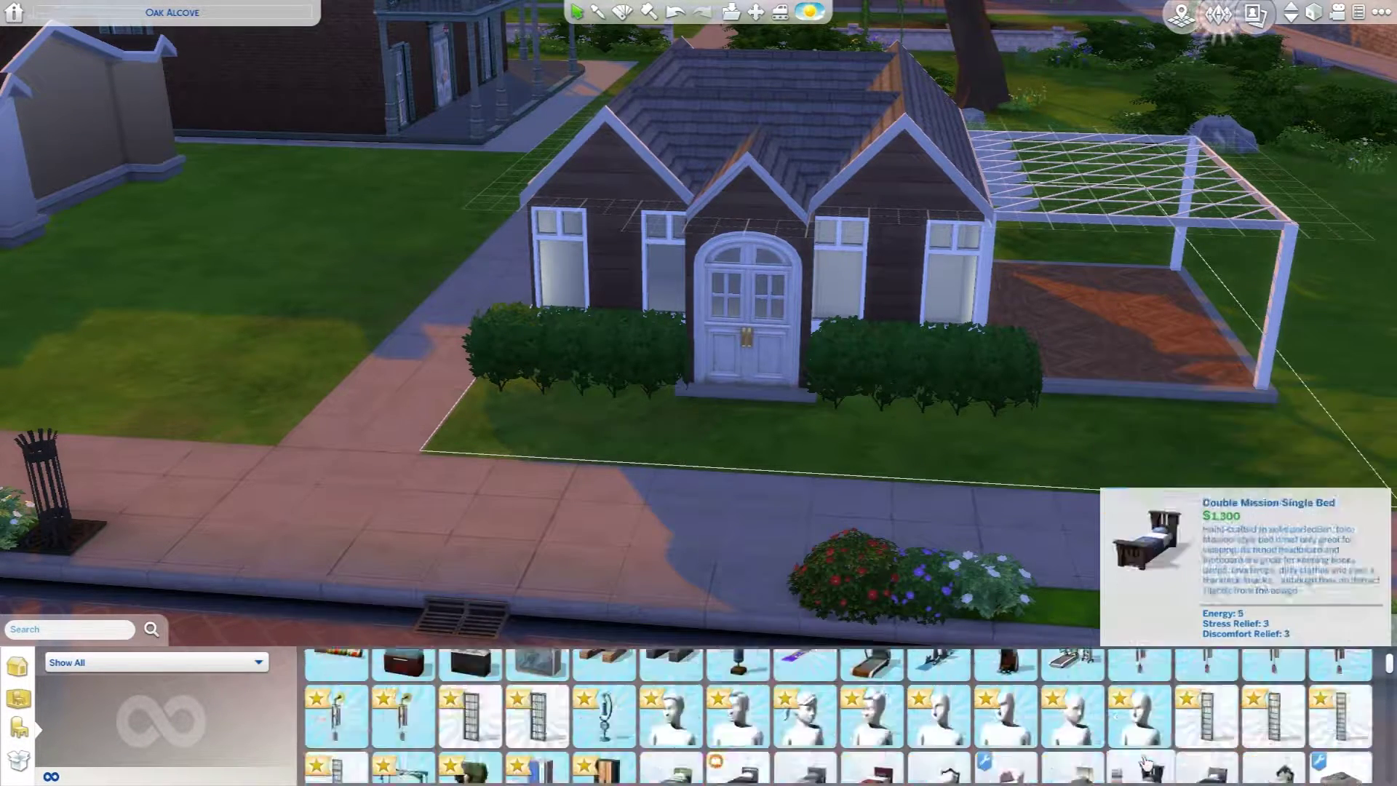
scroll(1067, 742, "down", 2)
scroll(1067, 720, "down", 2)
left_click(1214, 631)
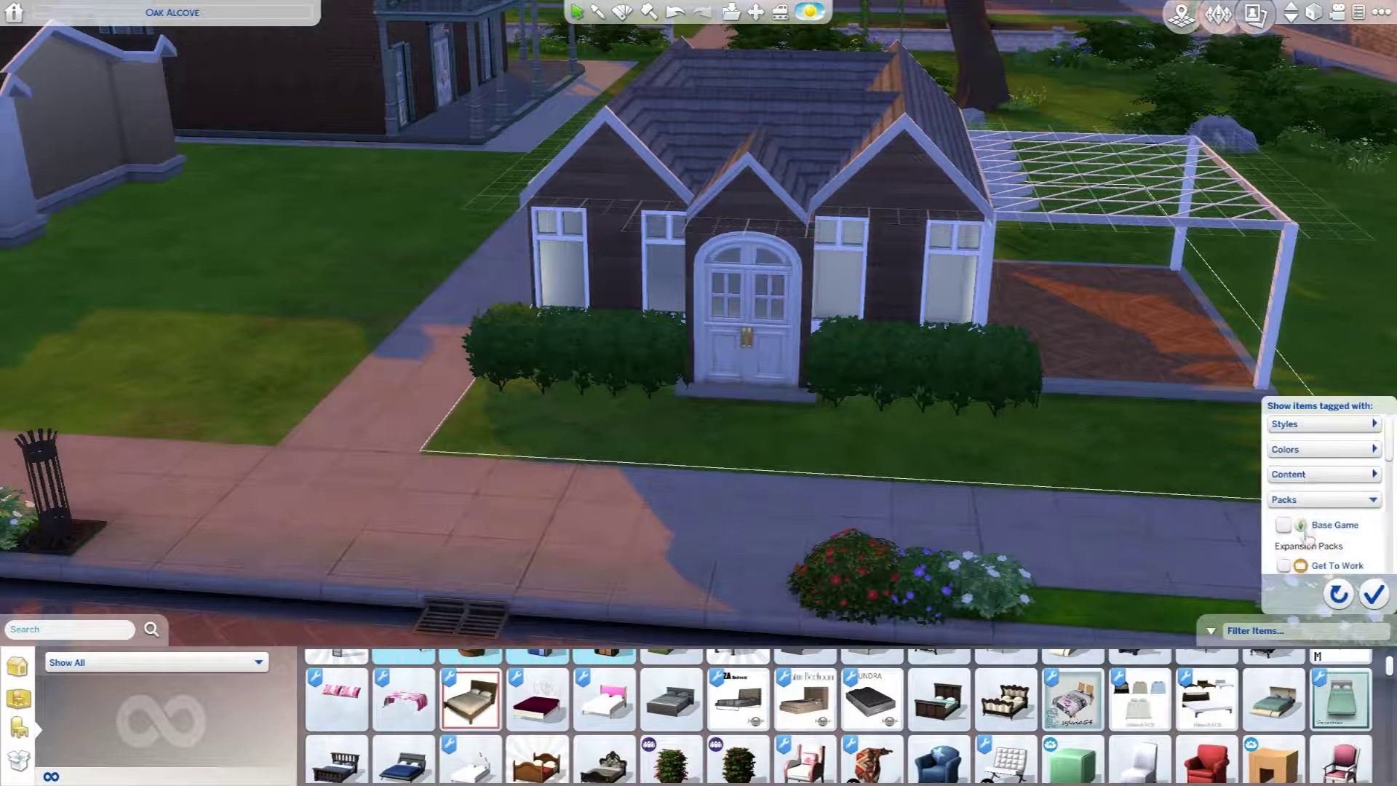
left_click(1285, 563)
type("bb.moveobjects on")
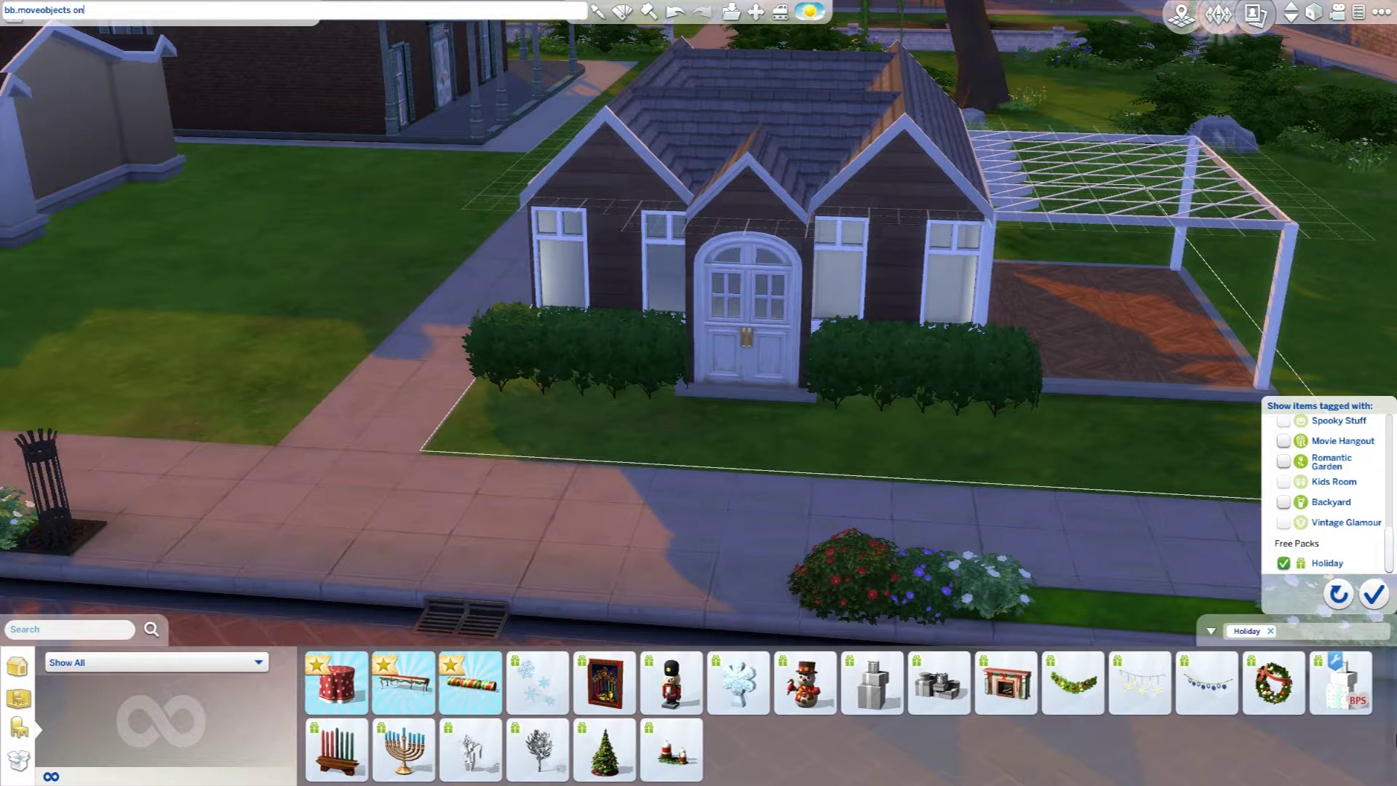
key("Return")
key("Escape")
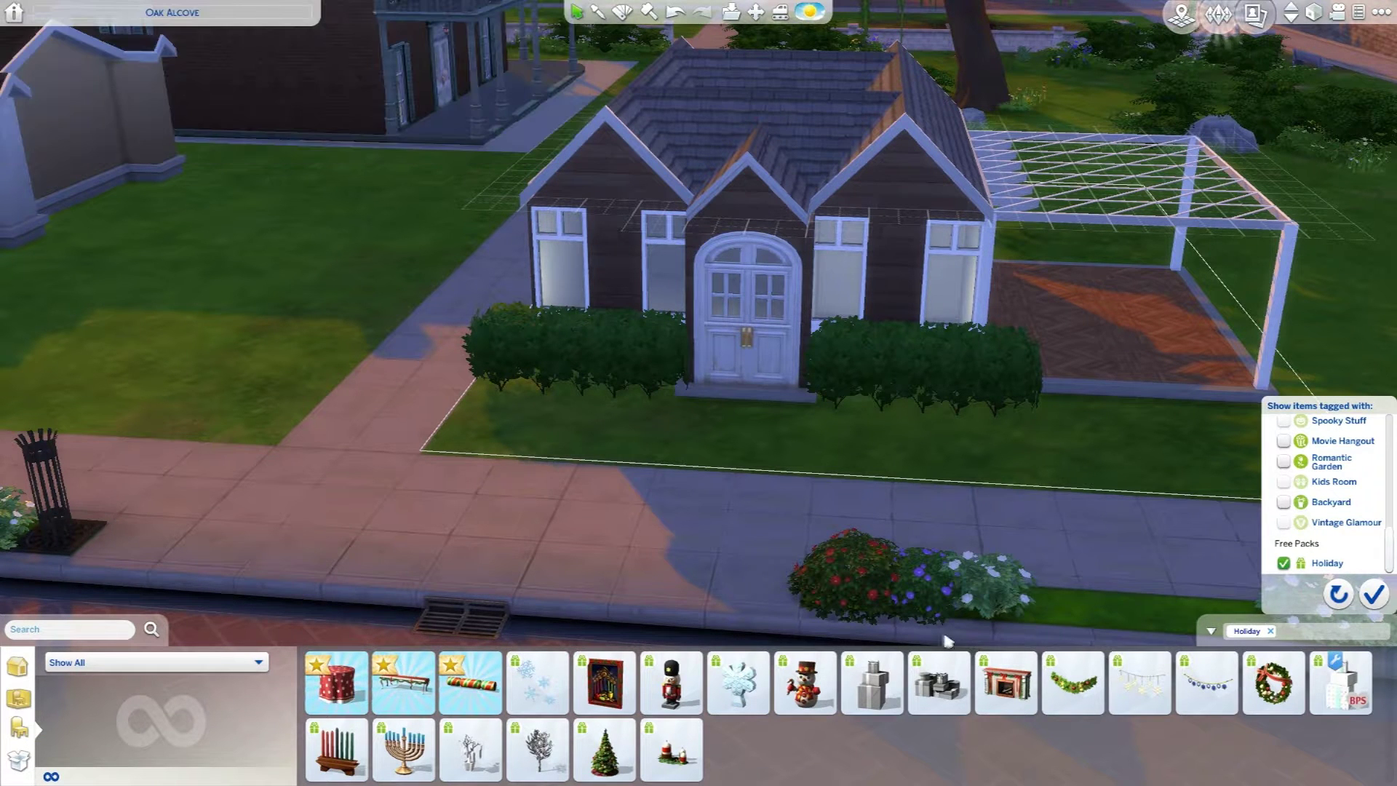
Hang the holiday wreath over the door and a garland above the right-hand windows
left_click(1273, 684)
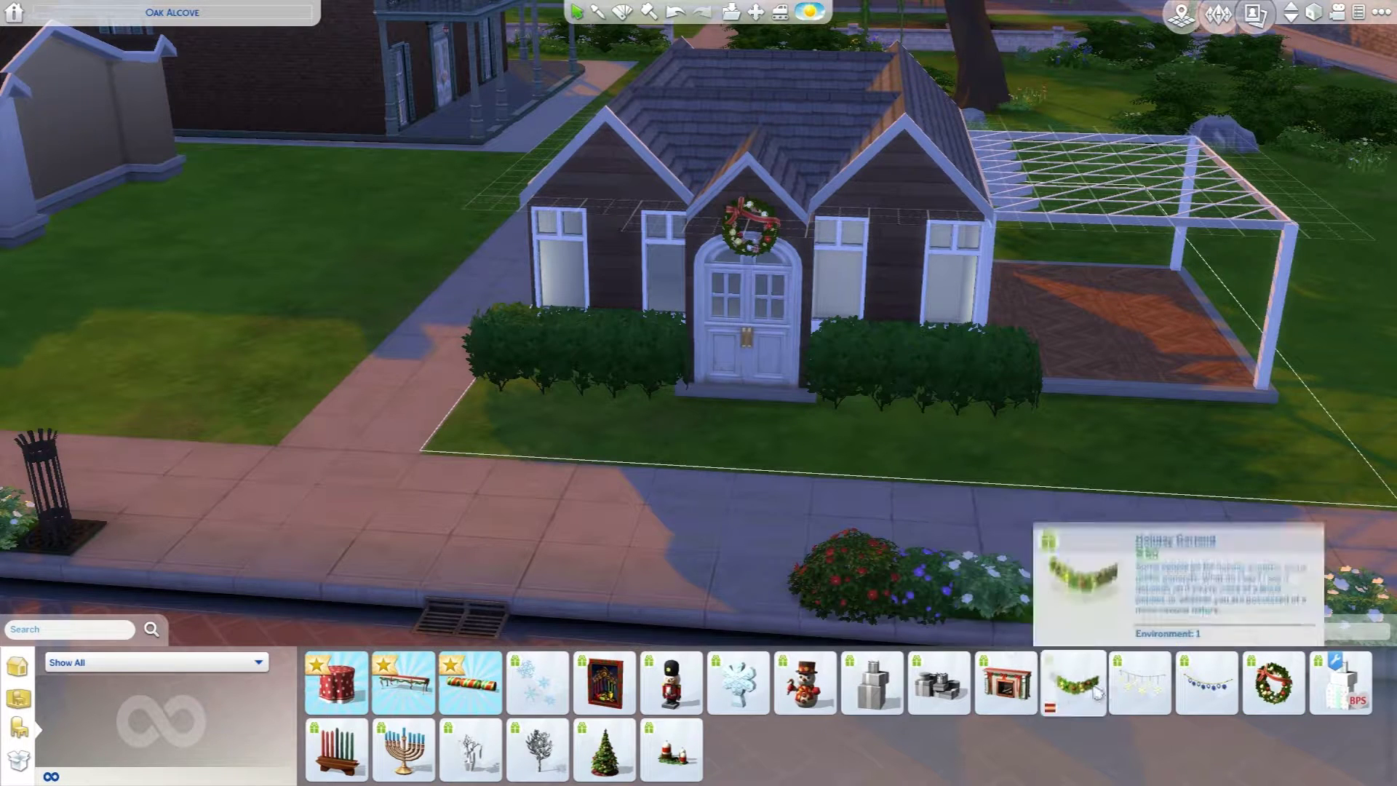
left_click(1042, 698)
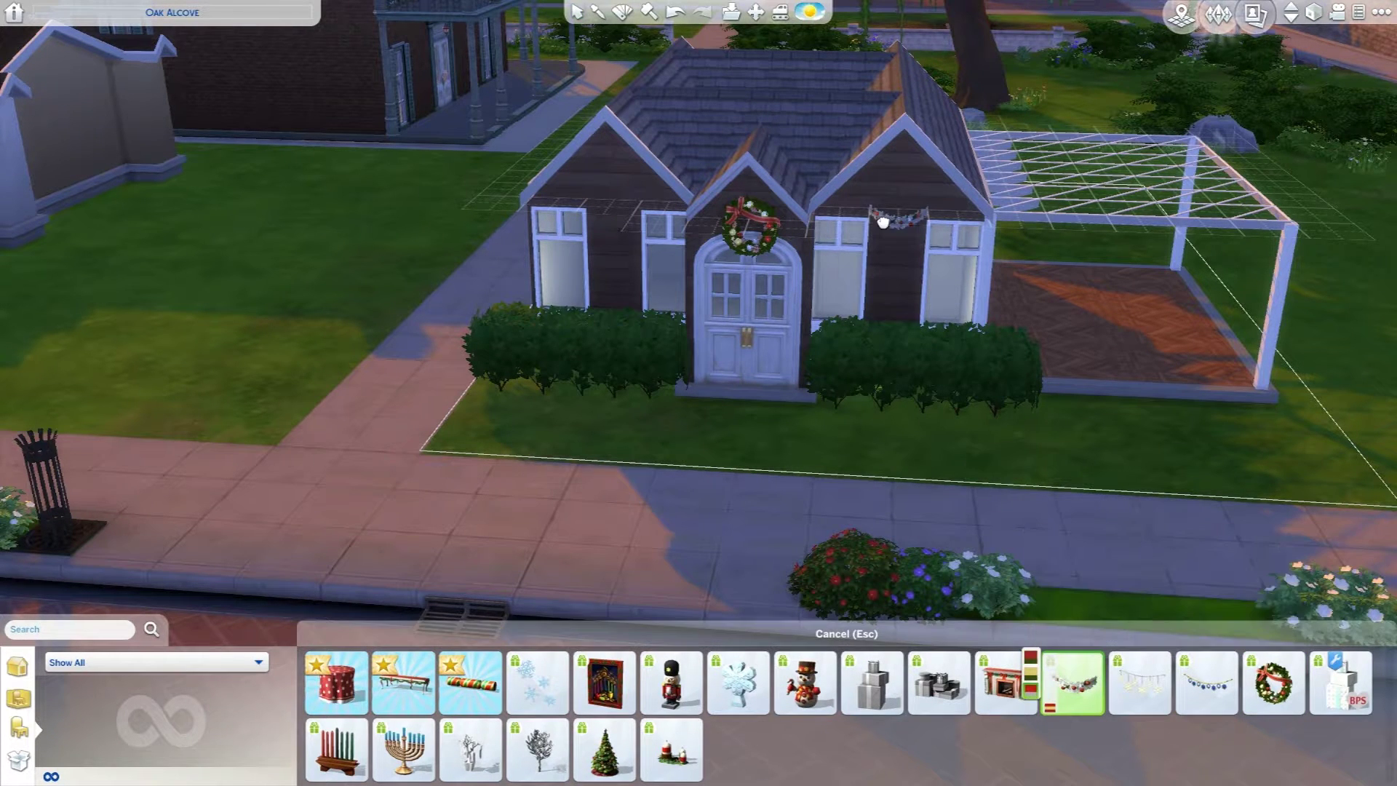
left_click(884, 224)
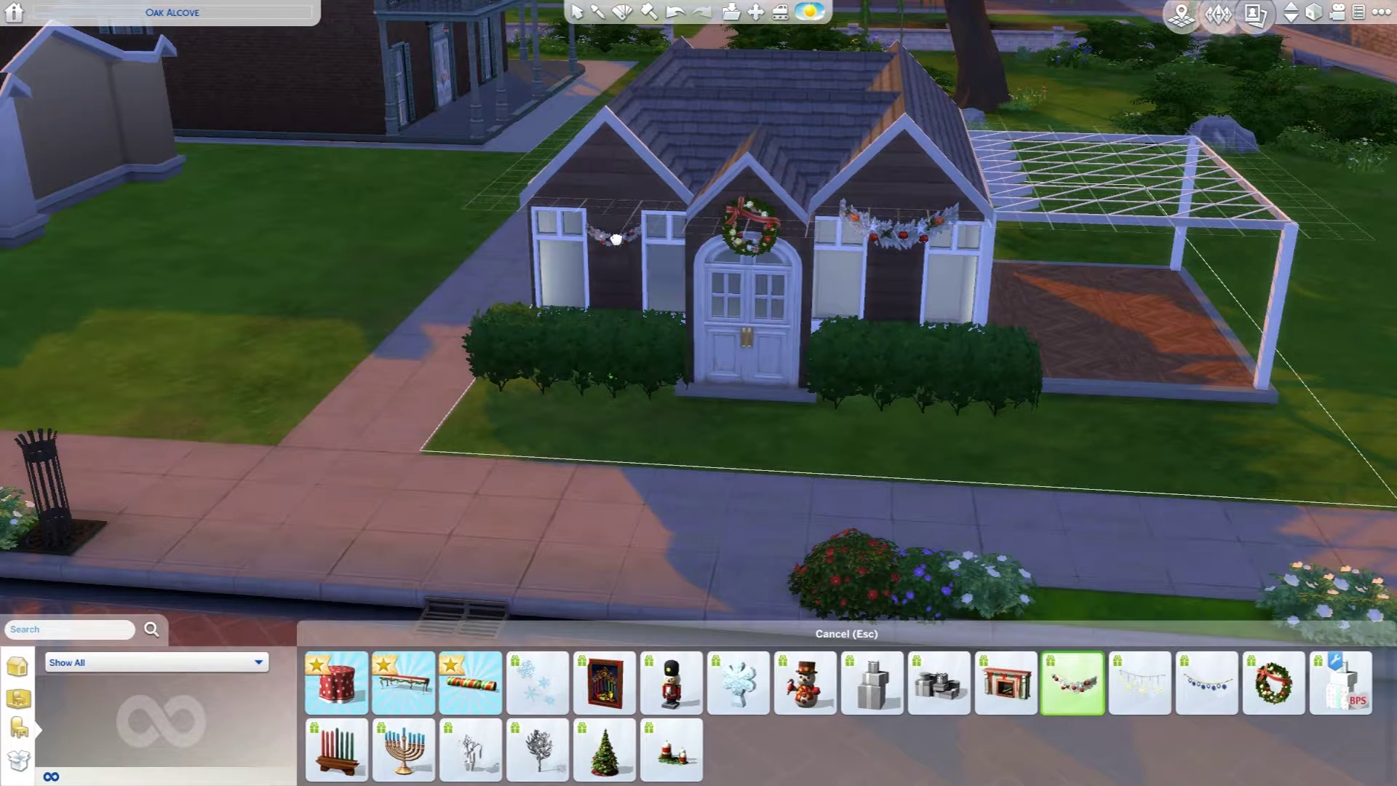
key("Escape")
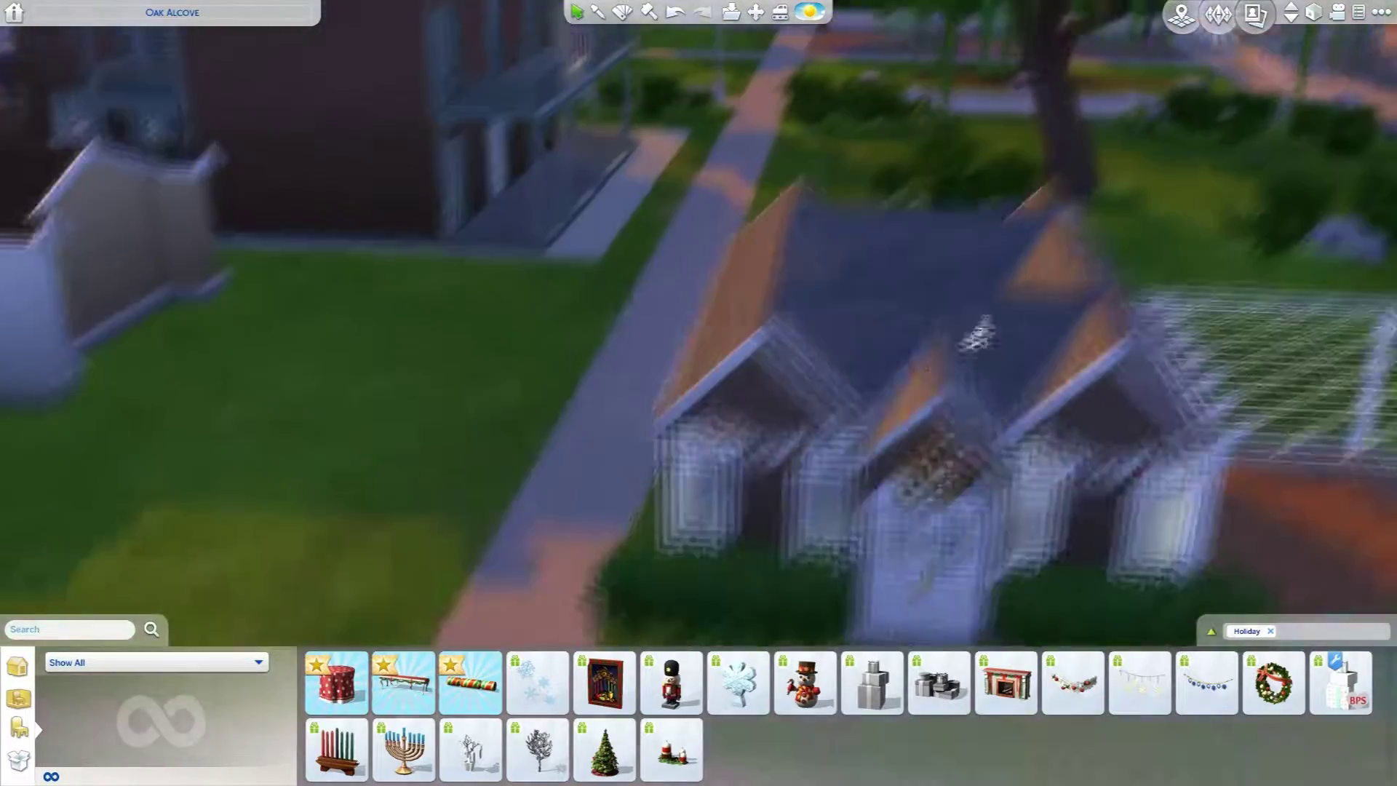
key("Page_Down")
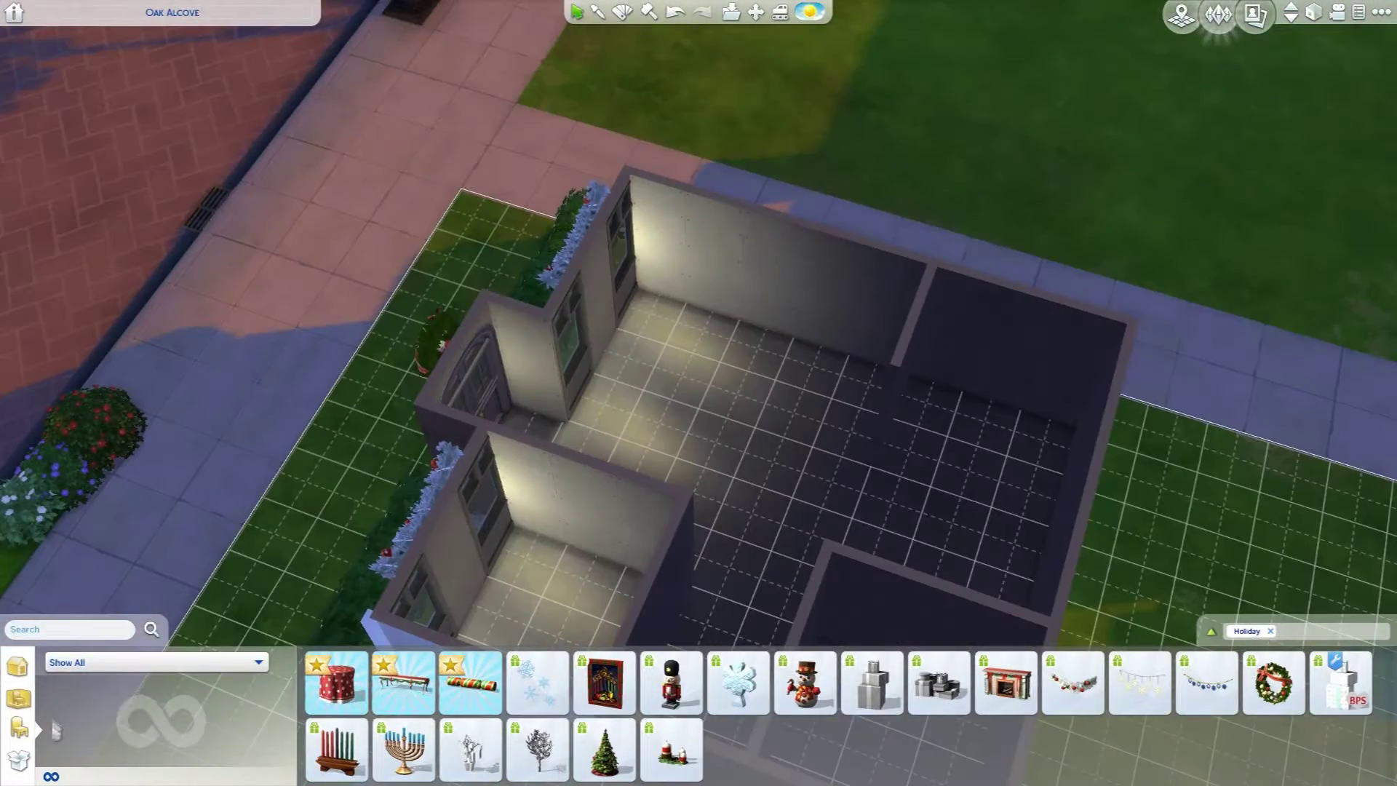
Clear the Holiday filter and paint two entry walls with dark red wall paint
left_click(20, 662)
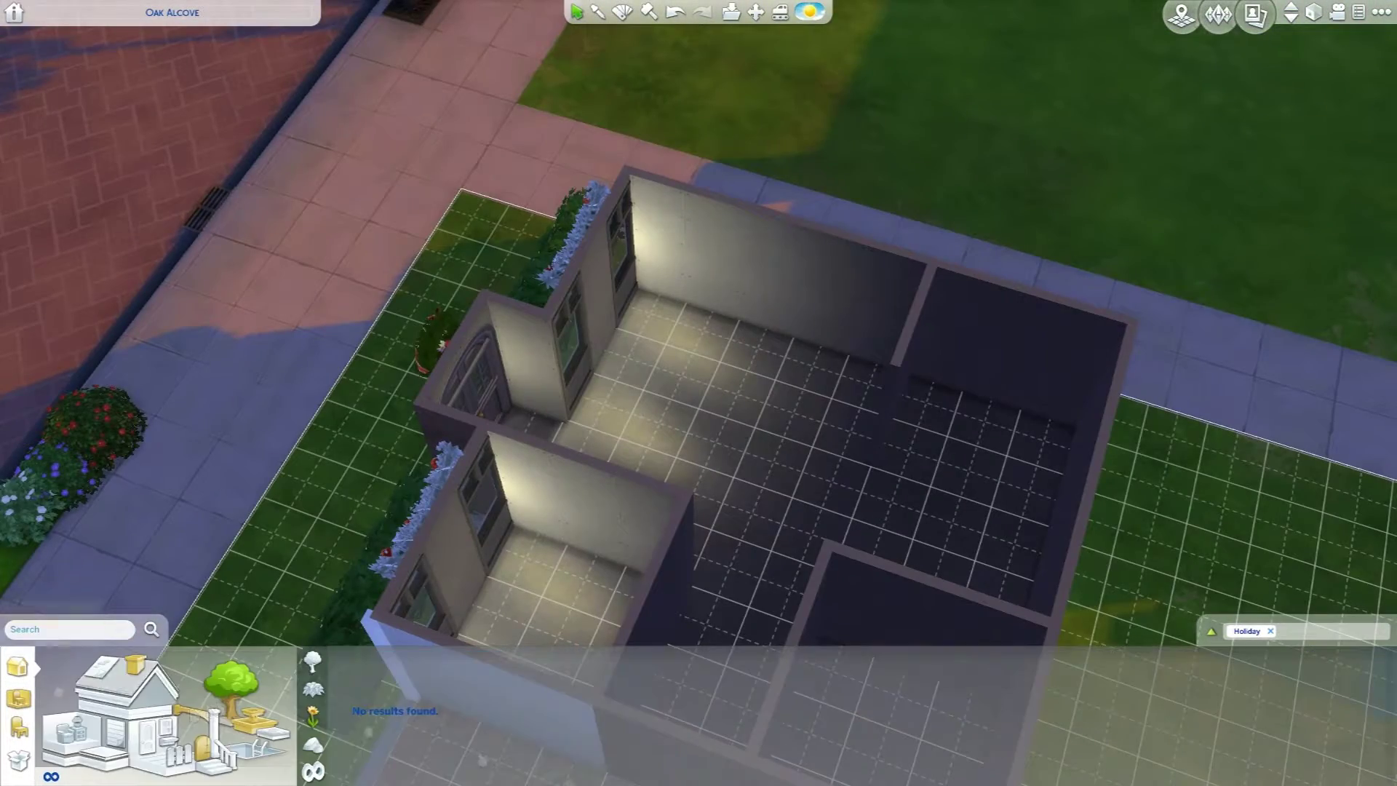
left_click(1271, 630)
key("period")
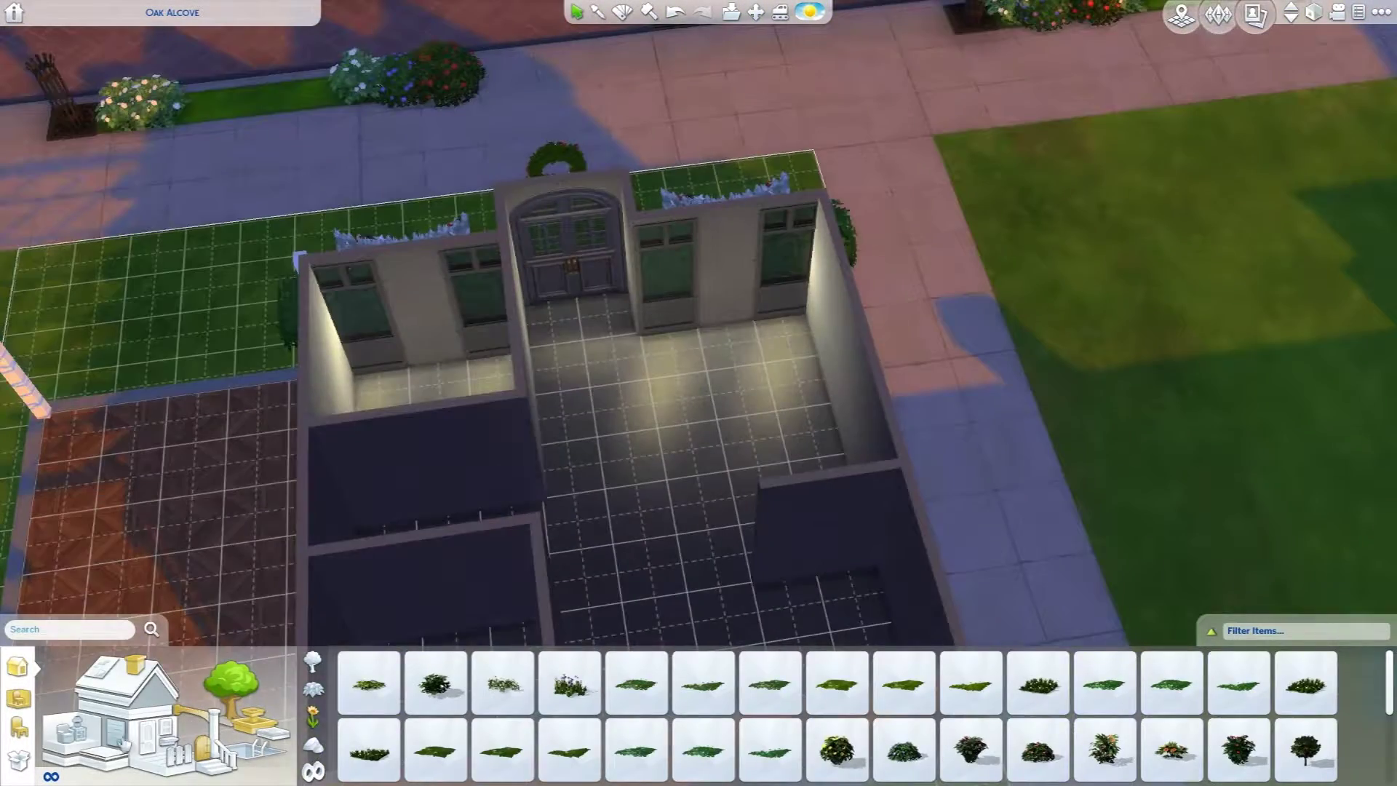
left_click(316, 663)
left_click(359, 701)
left_click(314, 709)
left_click(481, 682)
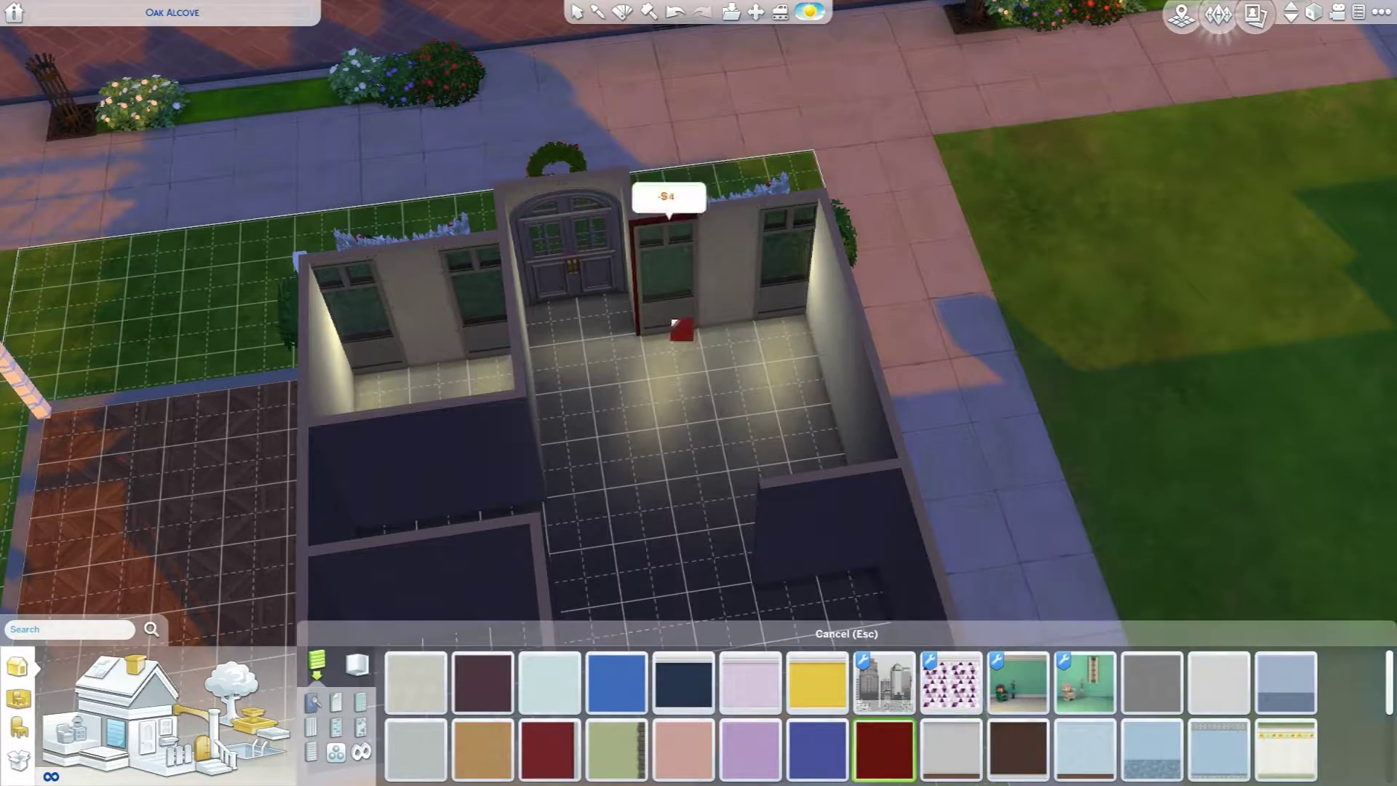
left_click(677, 262)
Paint the hallway wall dark red as well, rotating to look into the rooms
key("period")
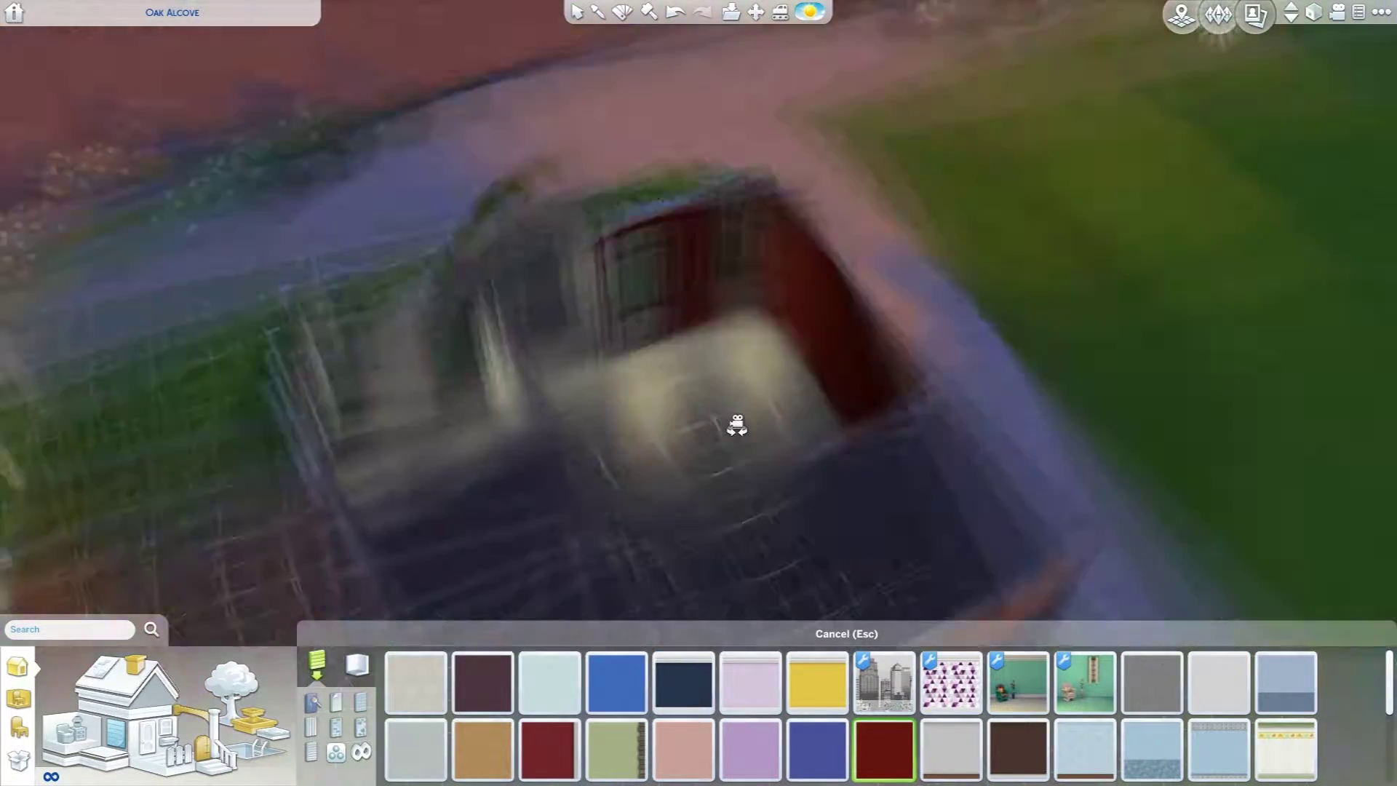
key("period")
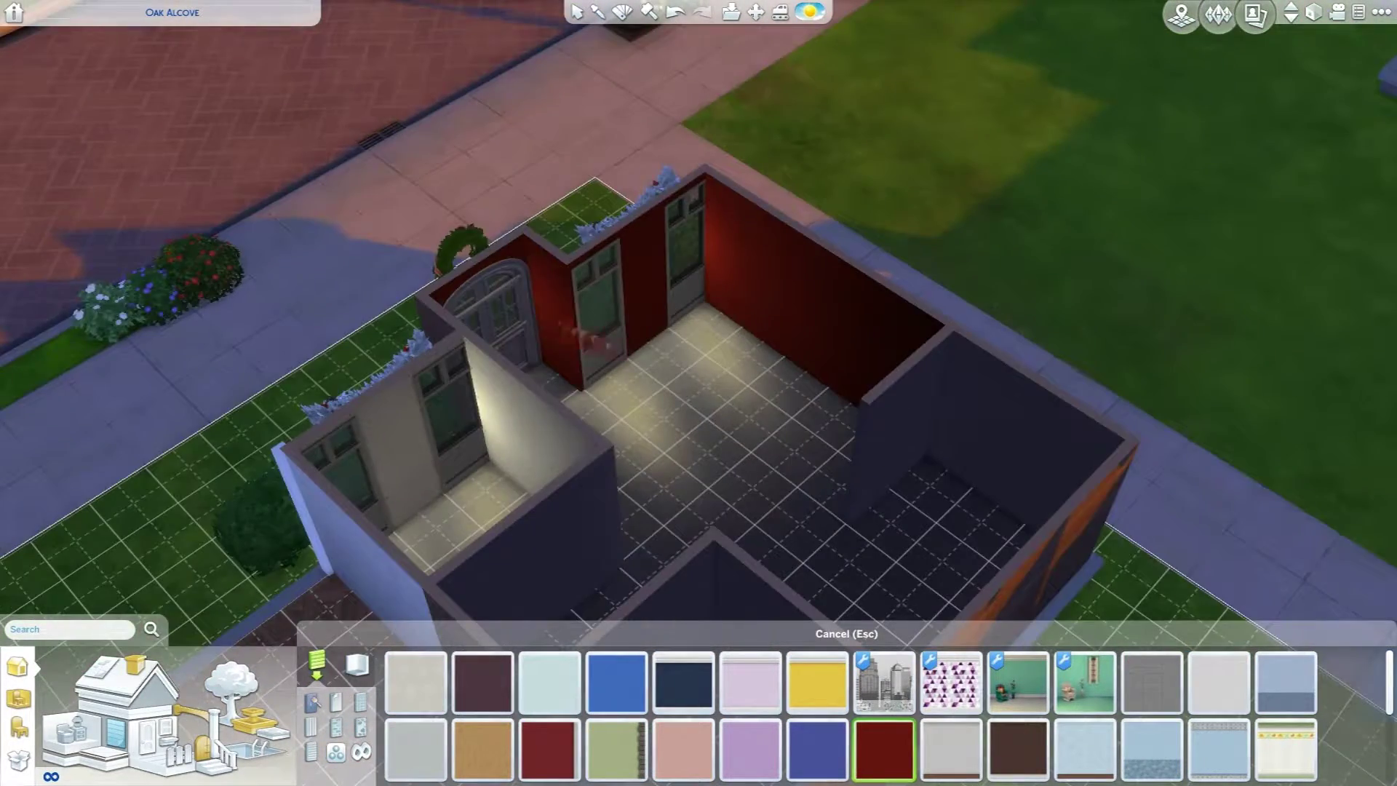
key("period")
left_click(403, 329)
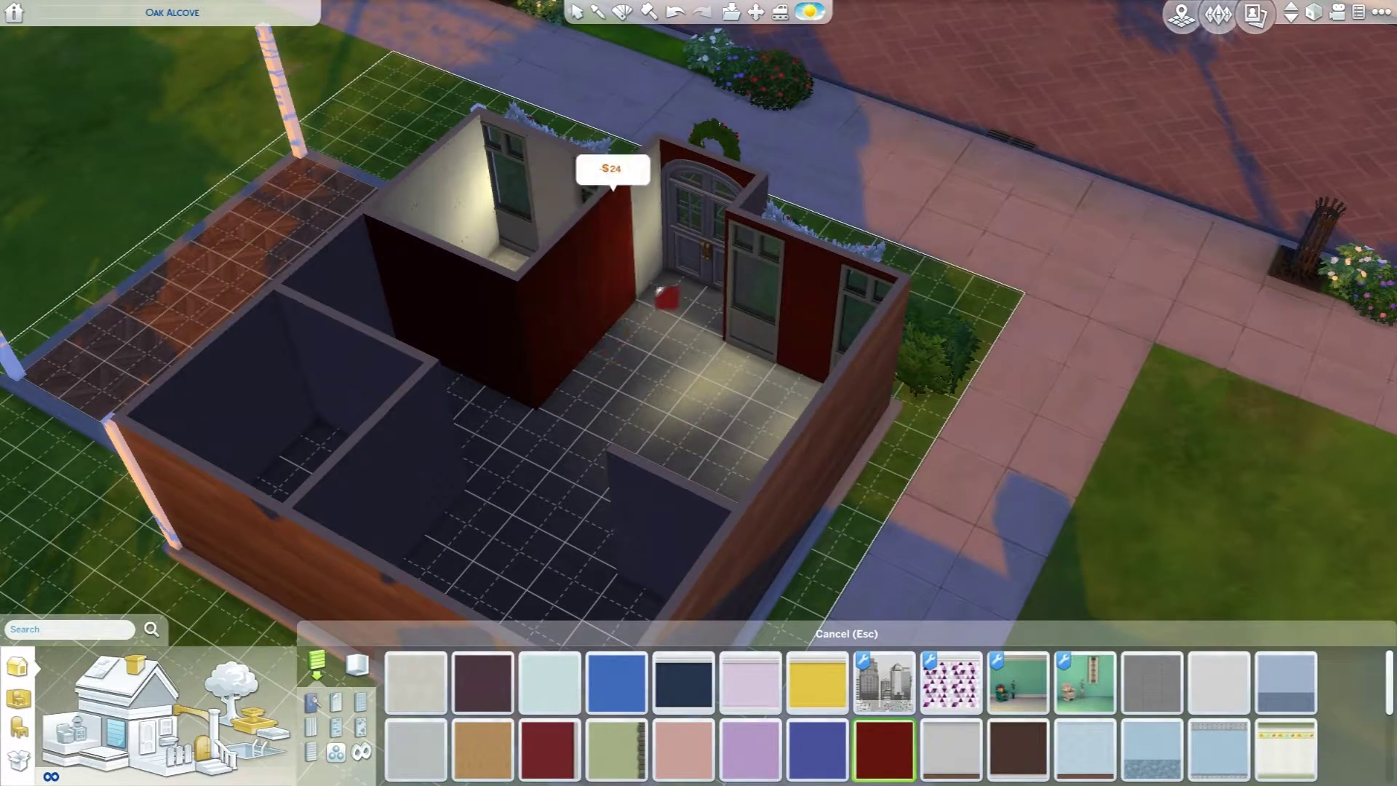
key("period")
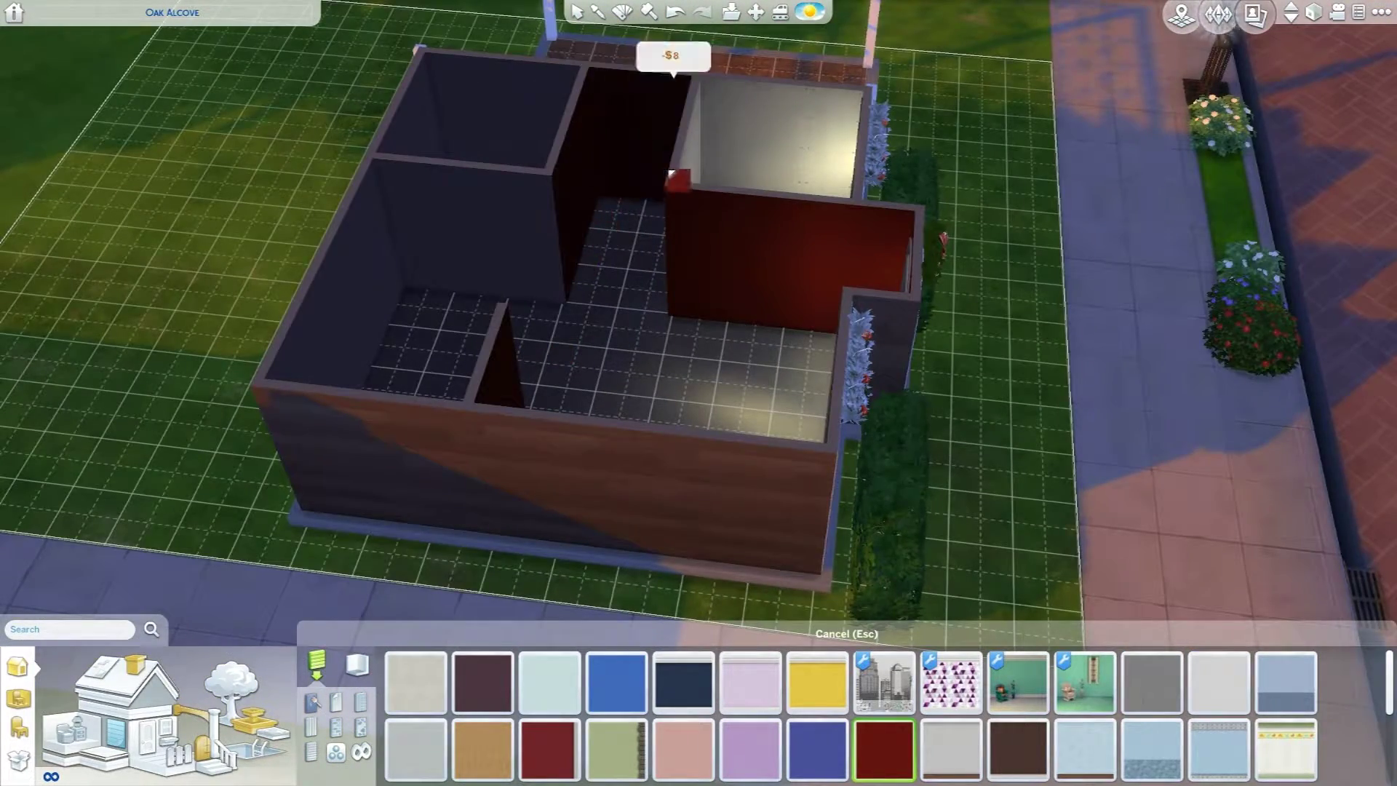
key("period")
scroll(676, 327, "up", 3)
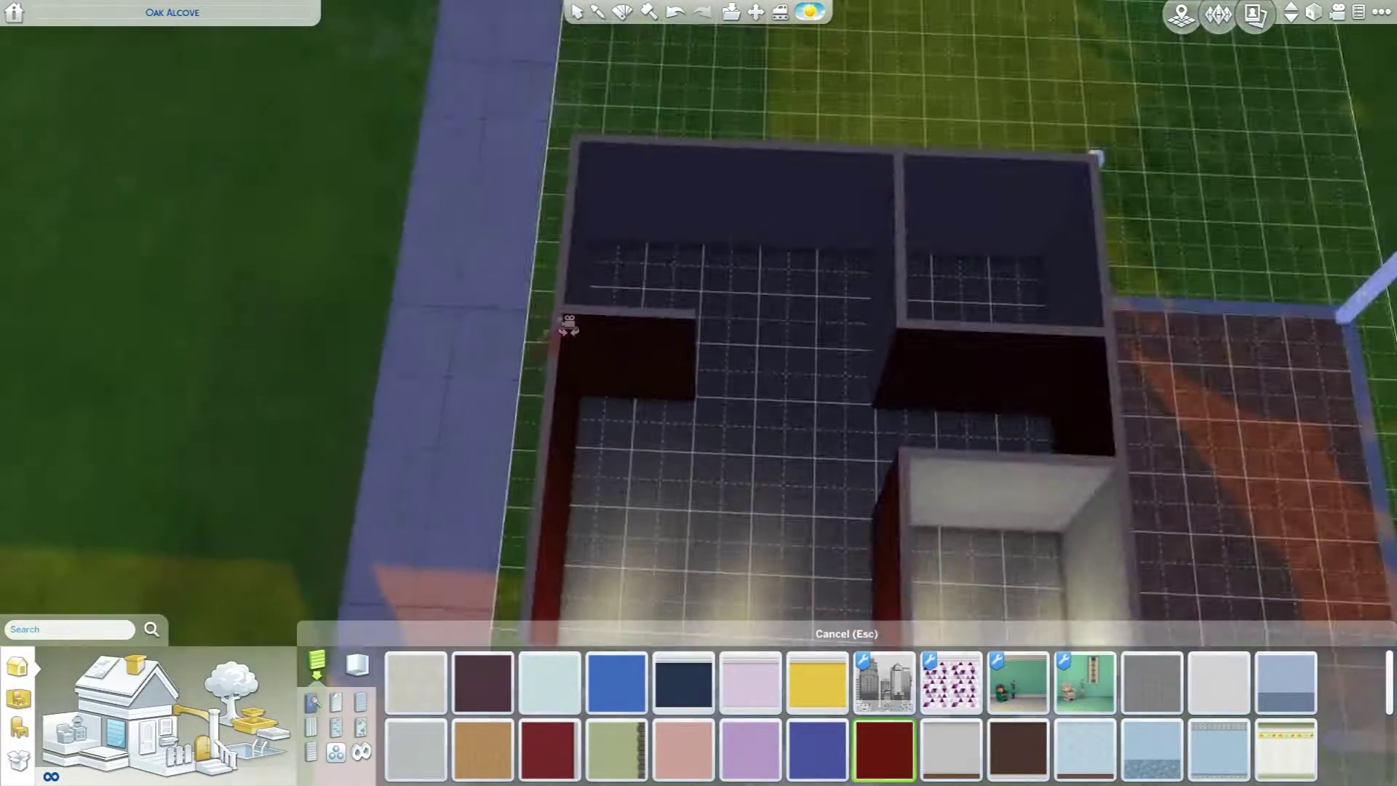
key("Escape")
scroll(700, 393, "down", 3)
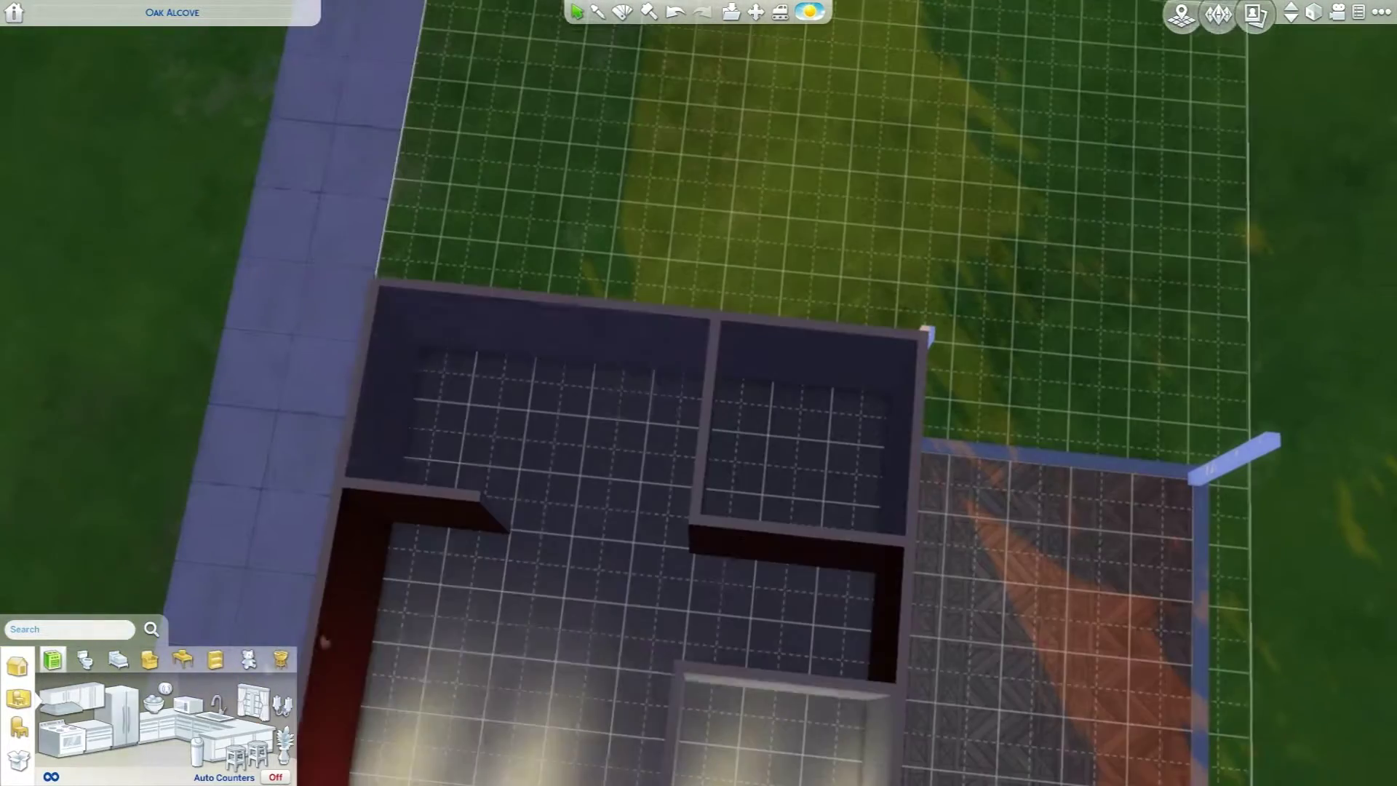
Browse fridges and kitchen counters for the corner kitchen
left_click(153, 705)
left_click(404, 683)
key("period")
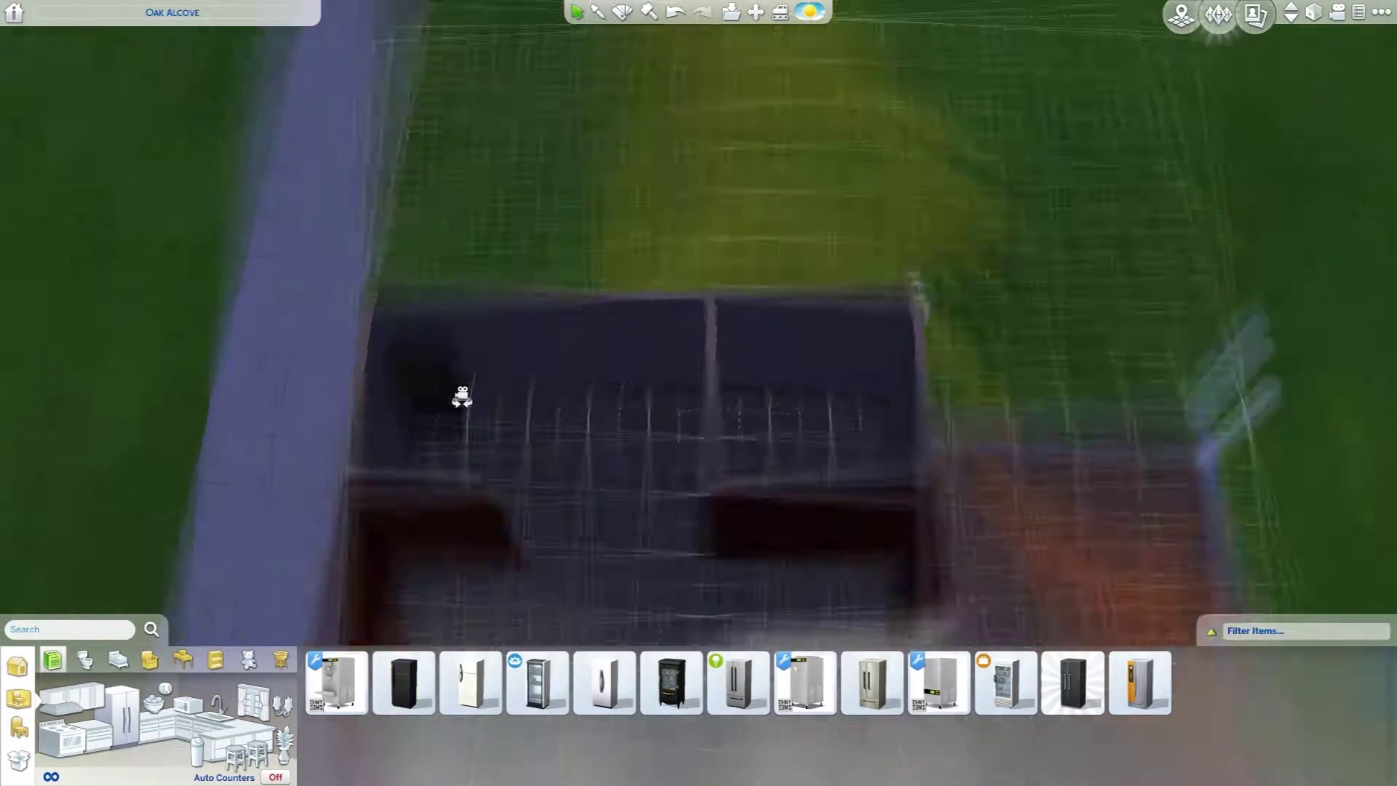
left_click(209, 731)
mouse_move(340, 684)
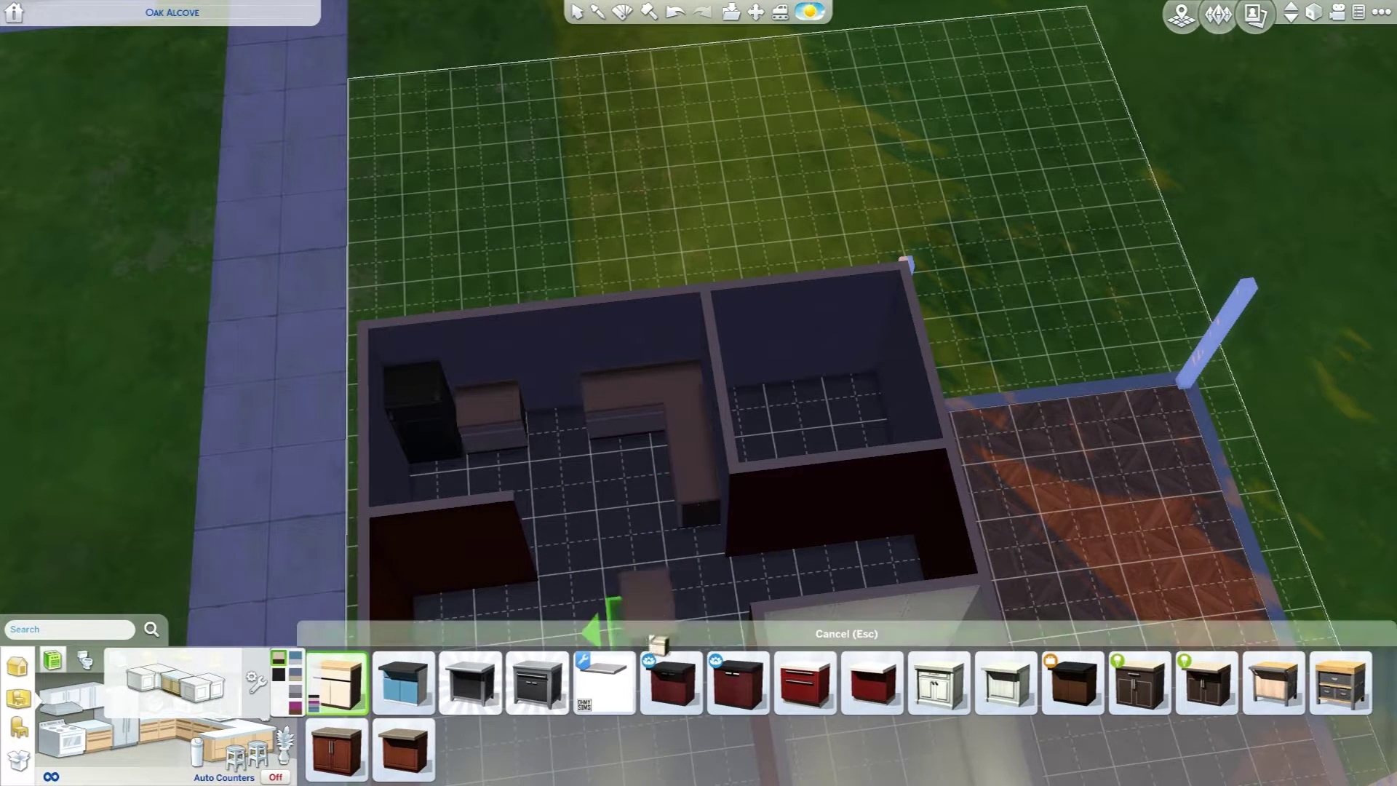
key("Escape")
Place a stove in the back counter run
left_click(82, 743)
left_click(403, 683)
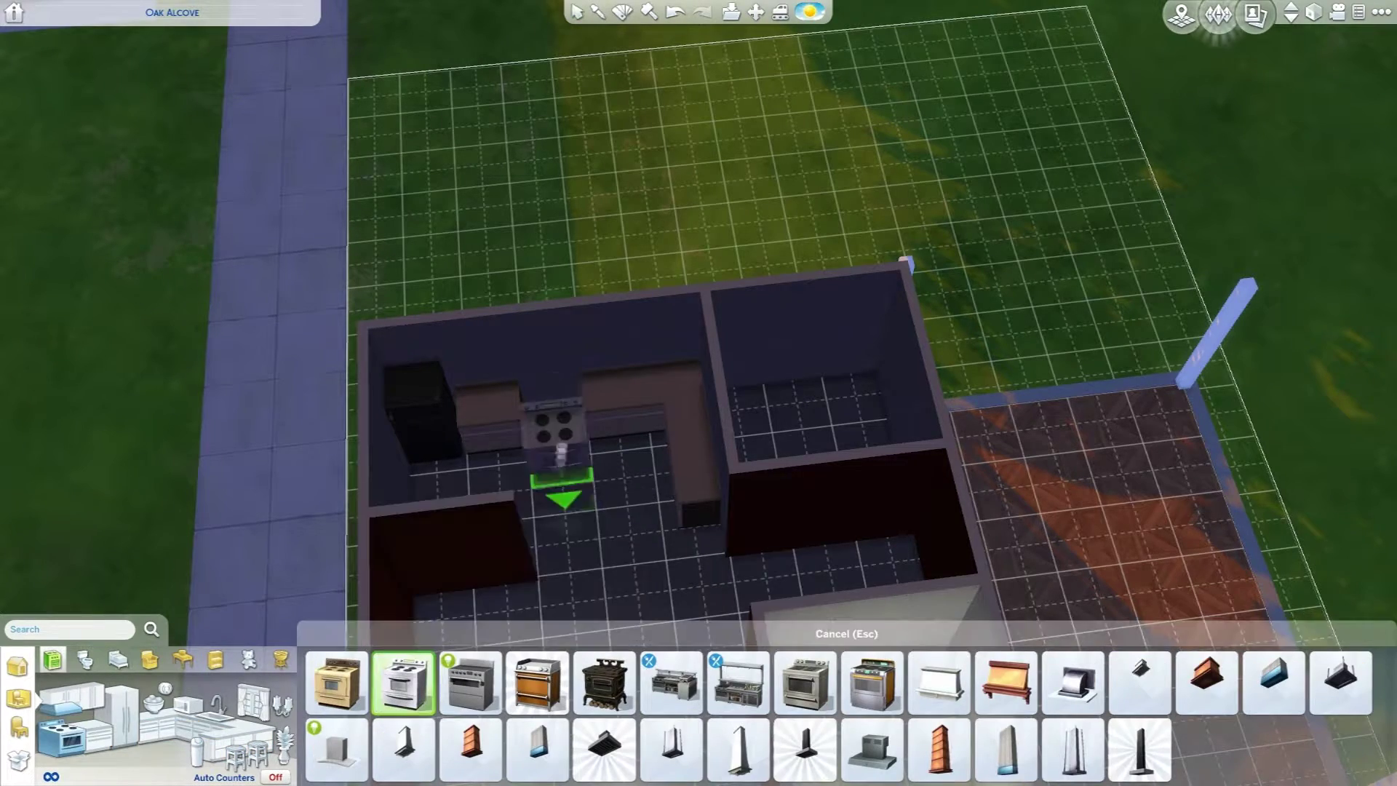
scroll(699, 394, "up", 2)
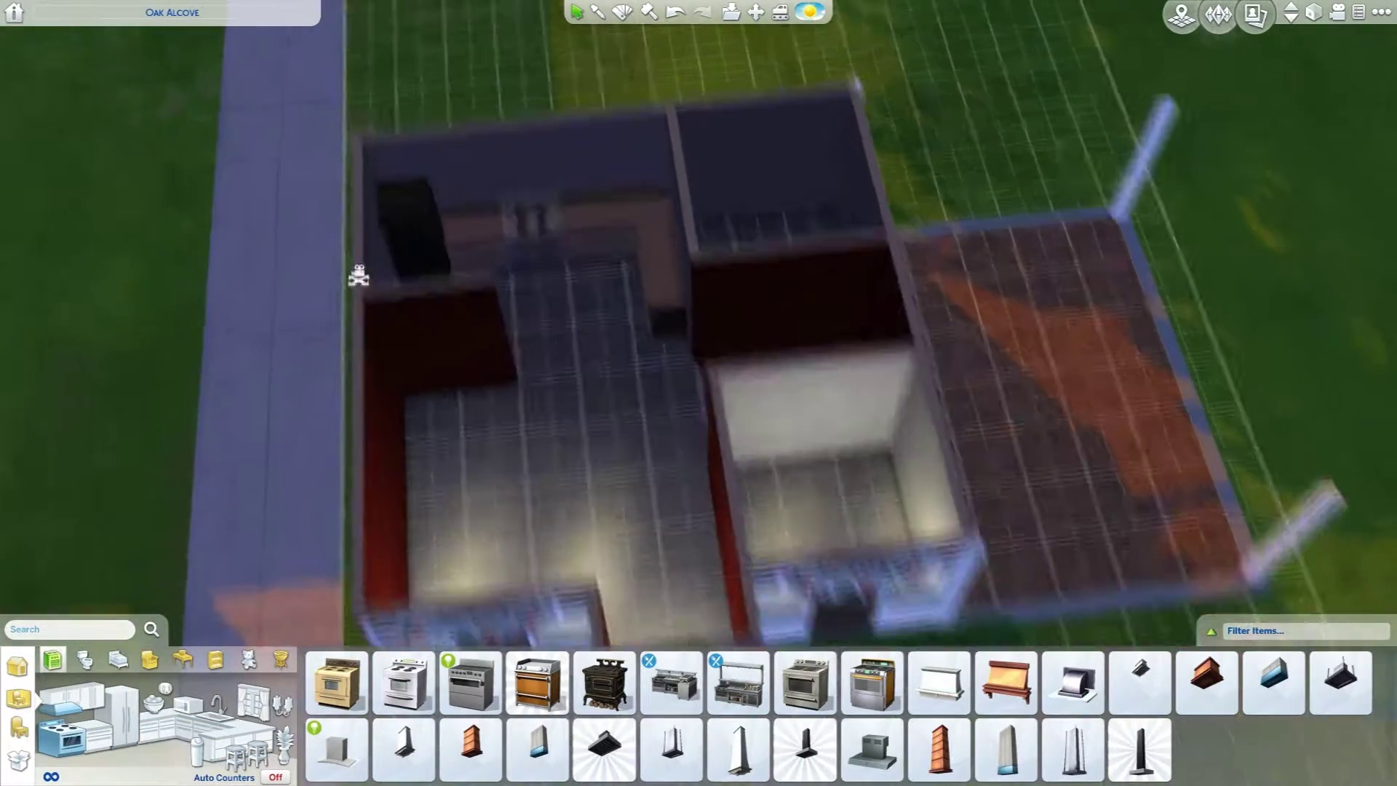
left_click(546, 268)
key("Escape")
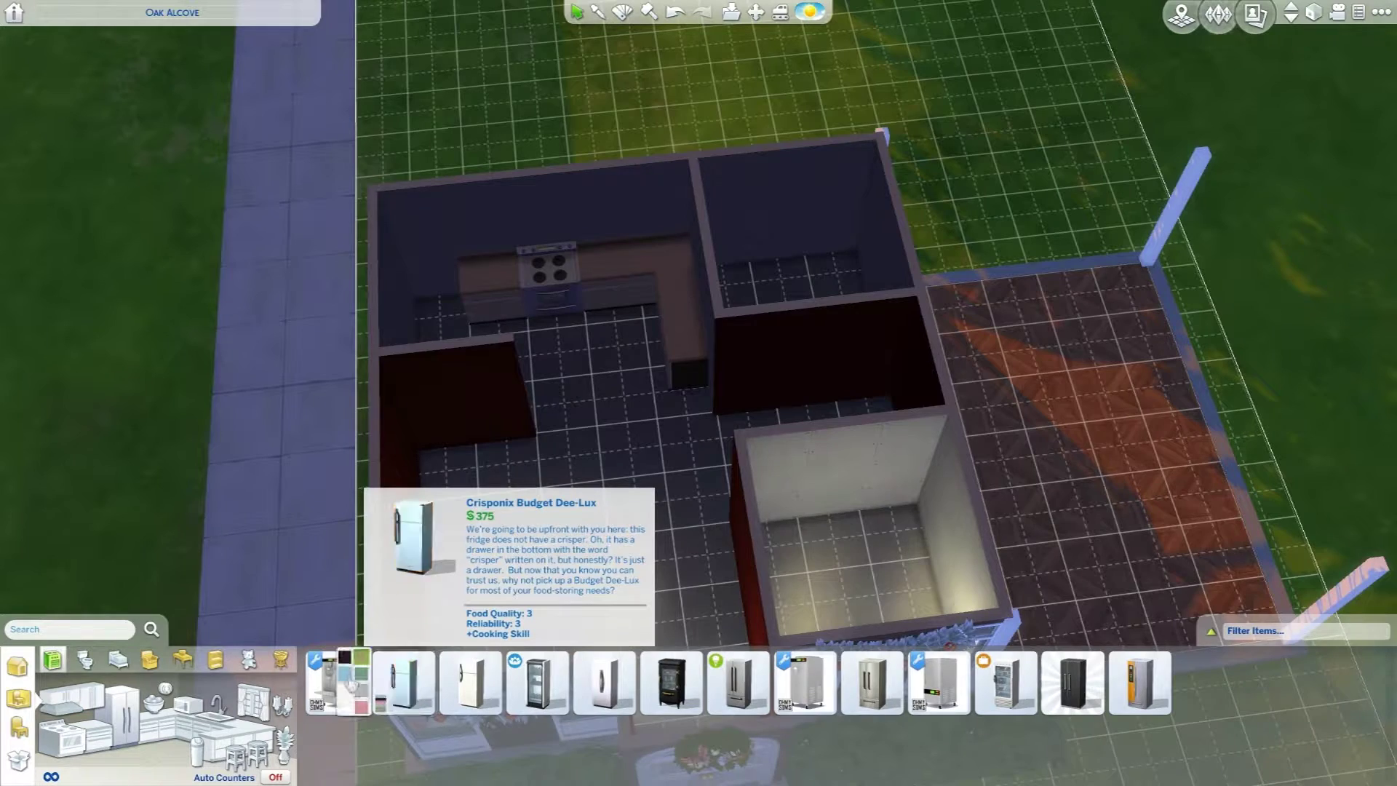
Place the black fridge in the kitchen corner
left_click(355, 666)
left_click(432, 328)
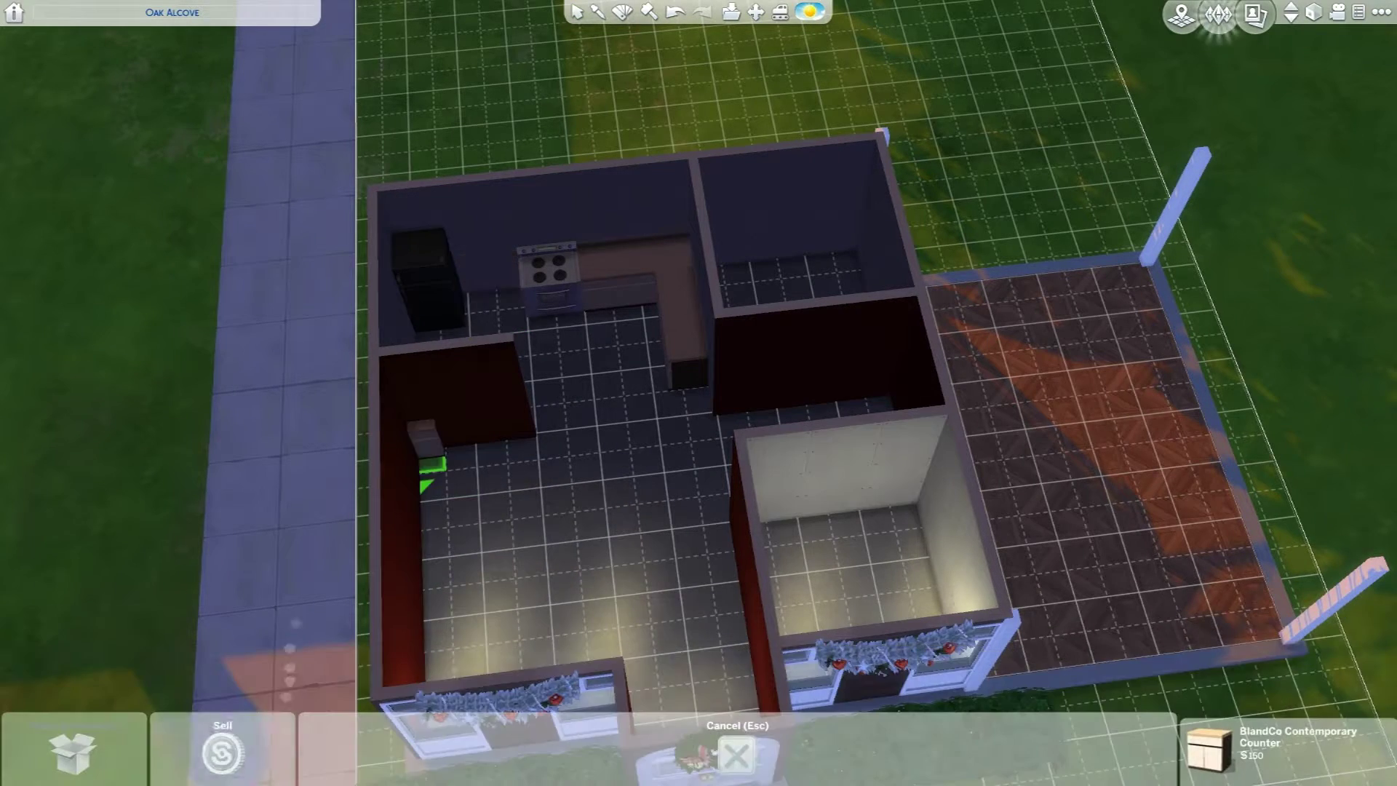
key("Escape")
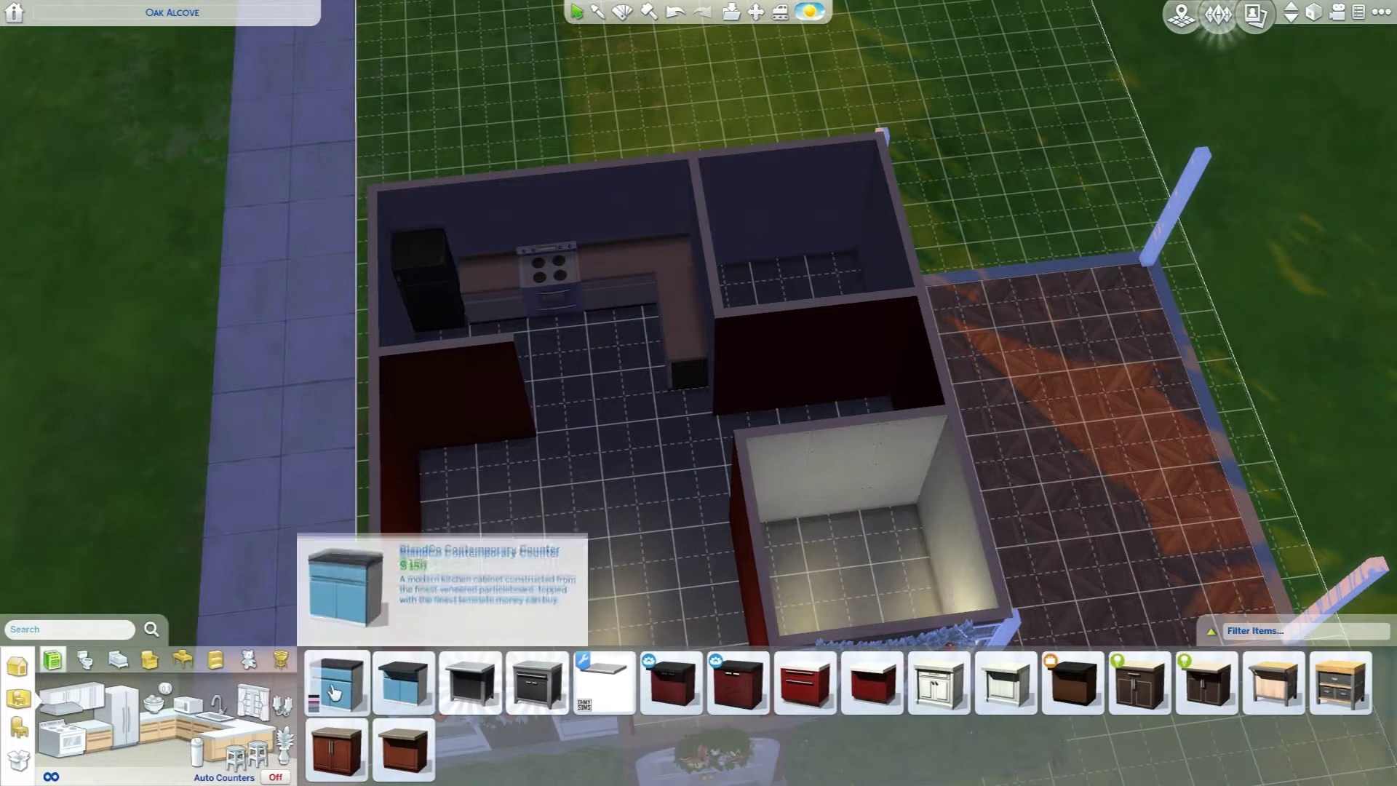
key("period")
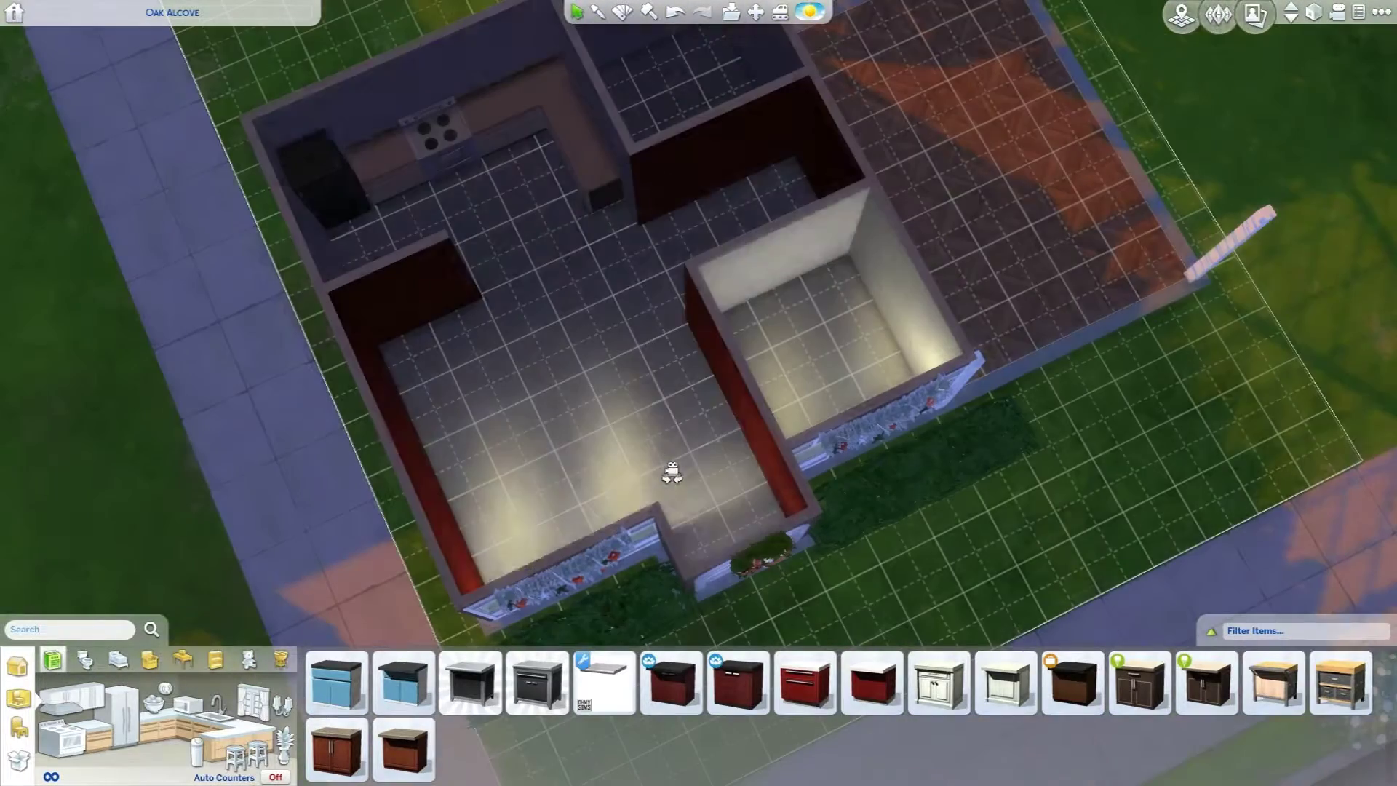
Pick a door from the building parts catalog, then cancel without placing it
left_click(20, 725)
left_click(148, 732)
key("w")
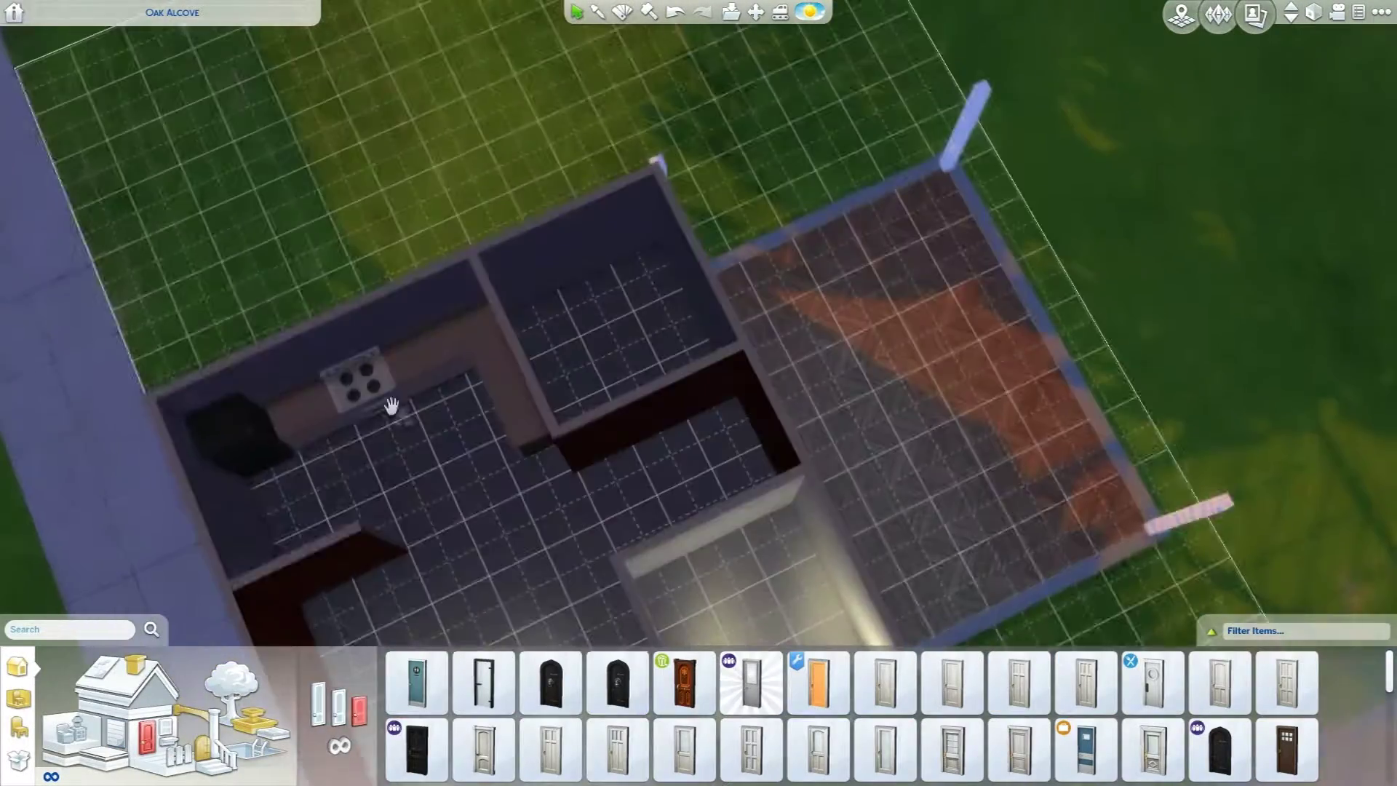
mouse_move(818, 682)
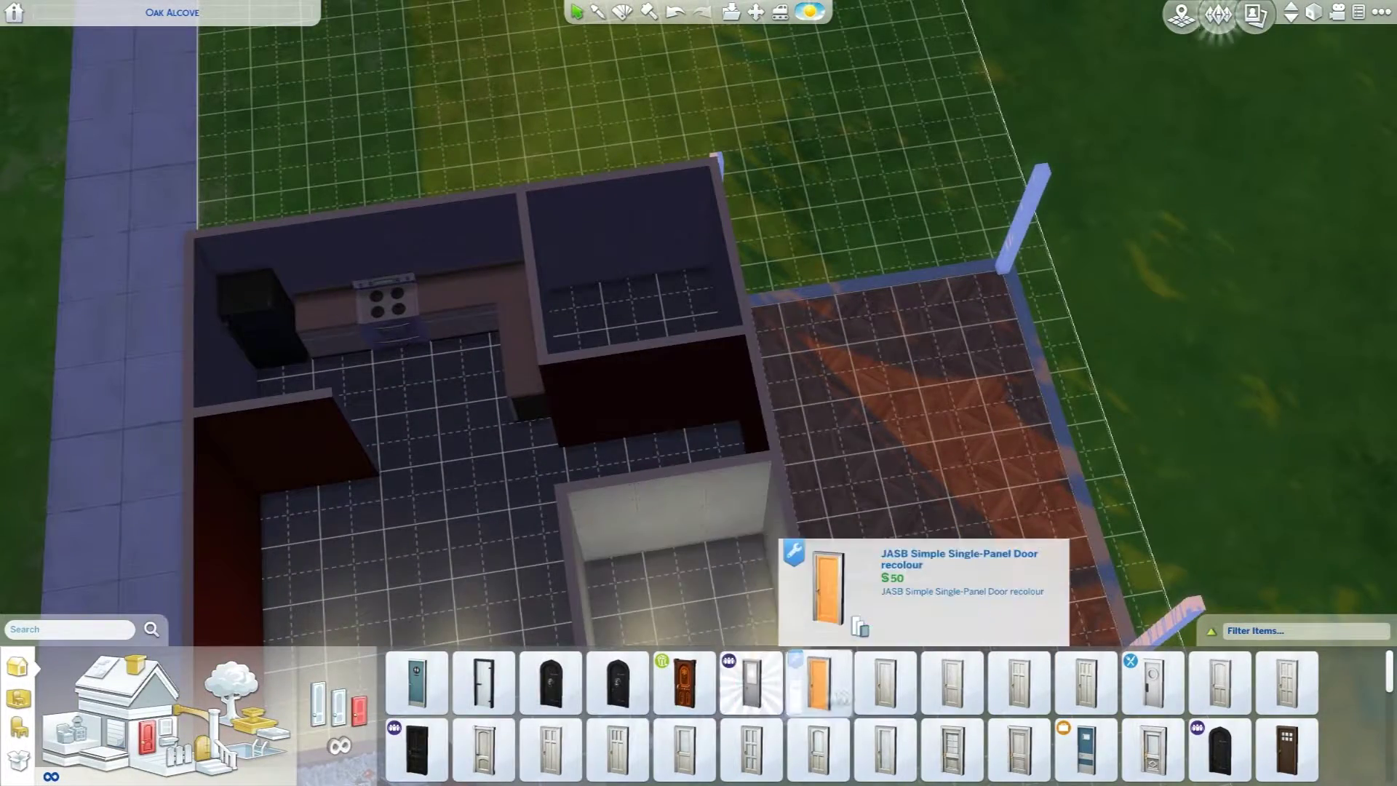
left_click(884, 682)
key("period")
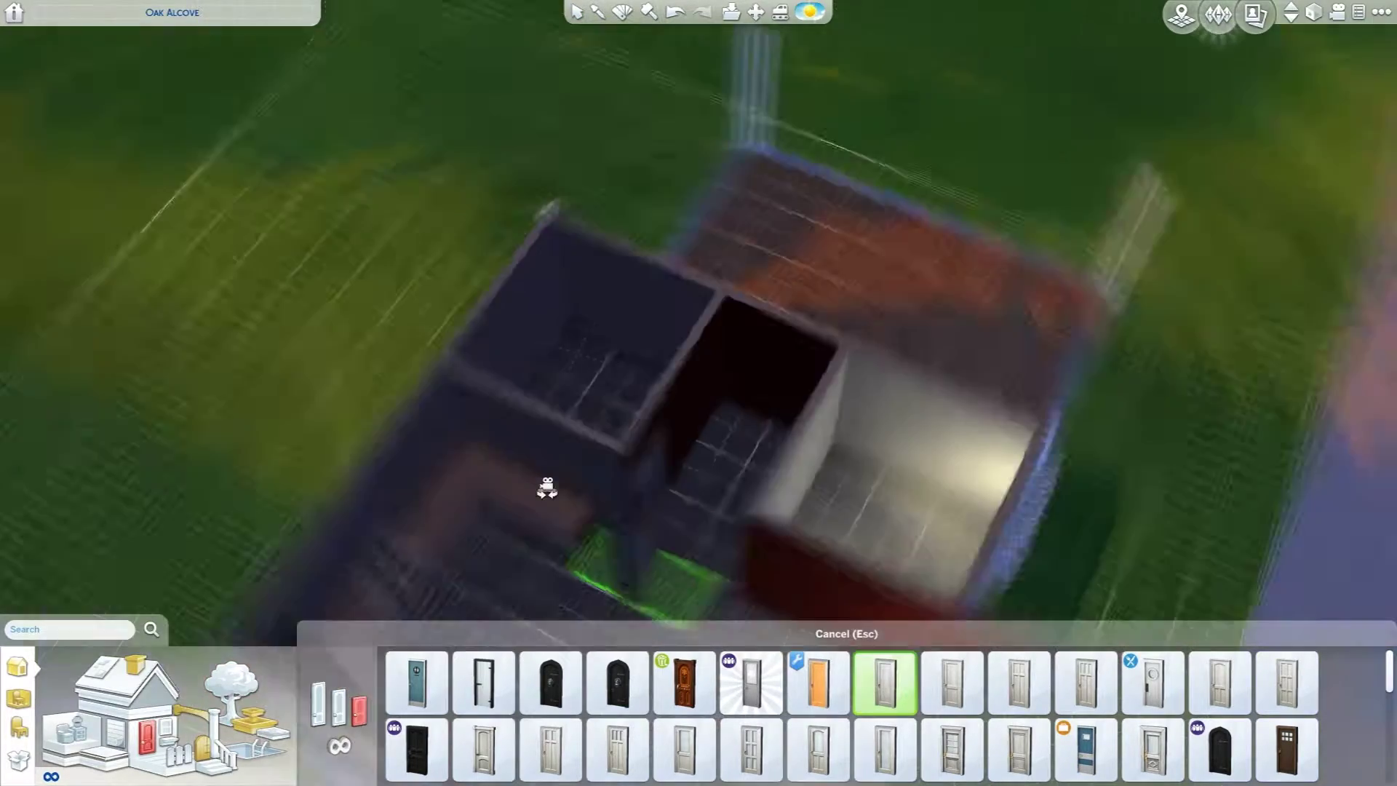
key("Escape")
key("period")
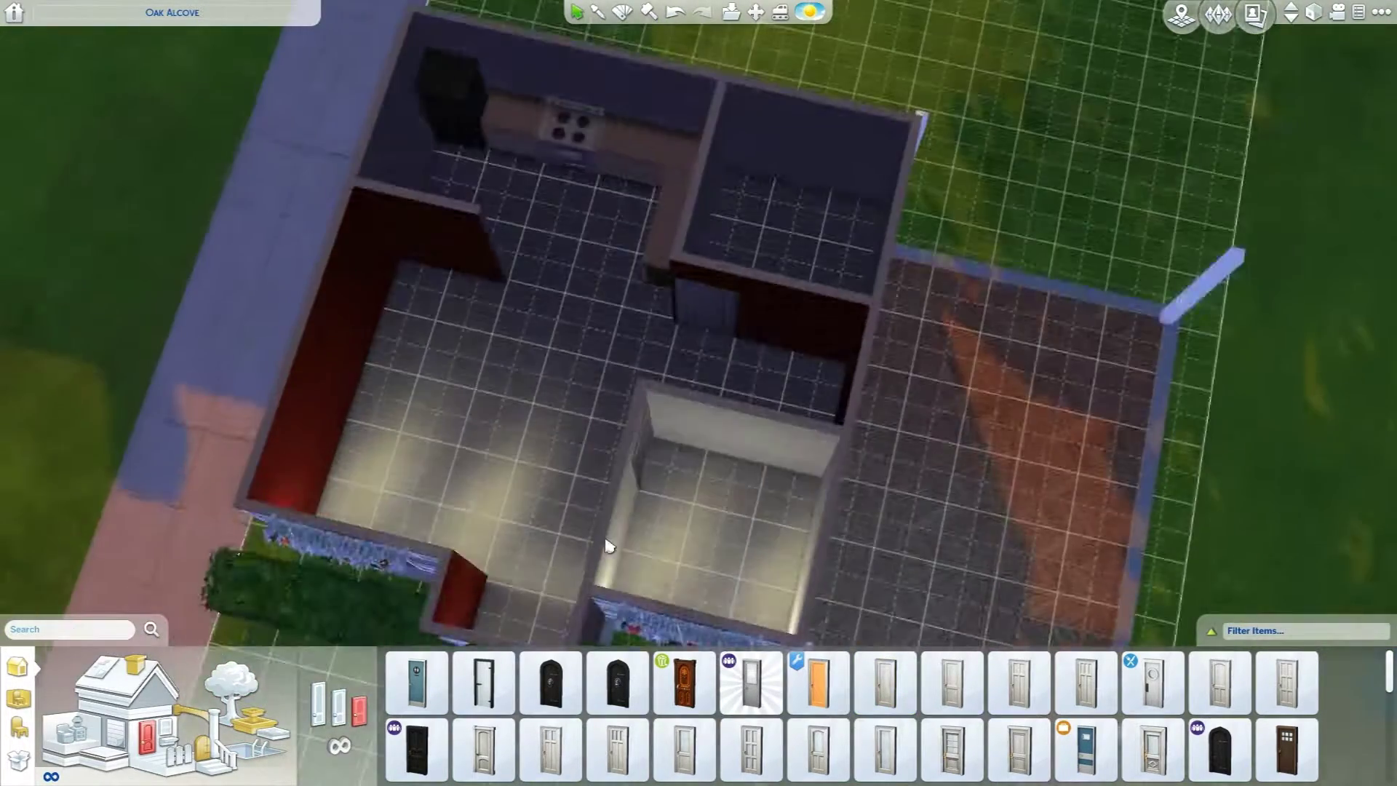
key("period")
left_click(20, 698)
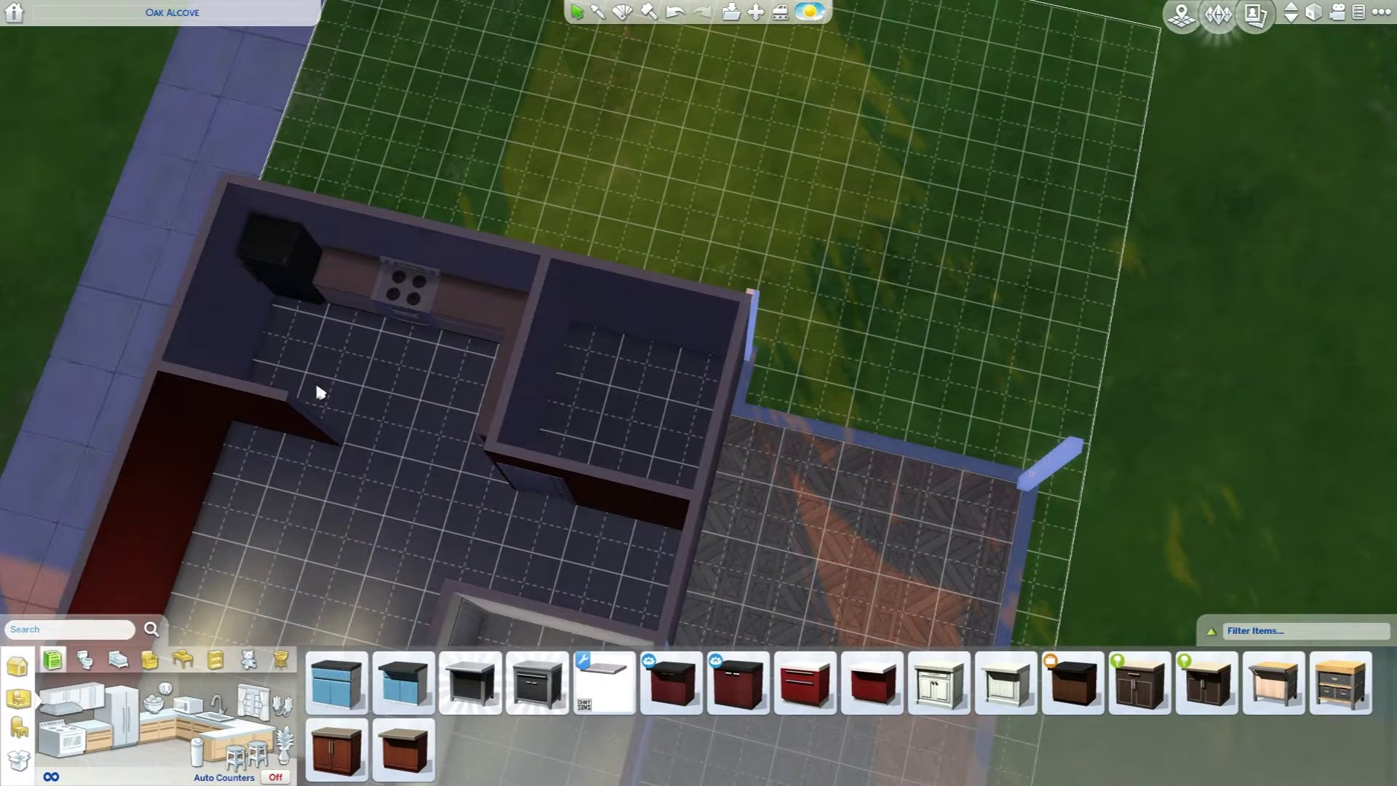
left_click(86, 660)
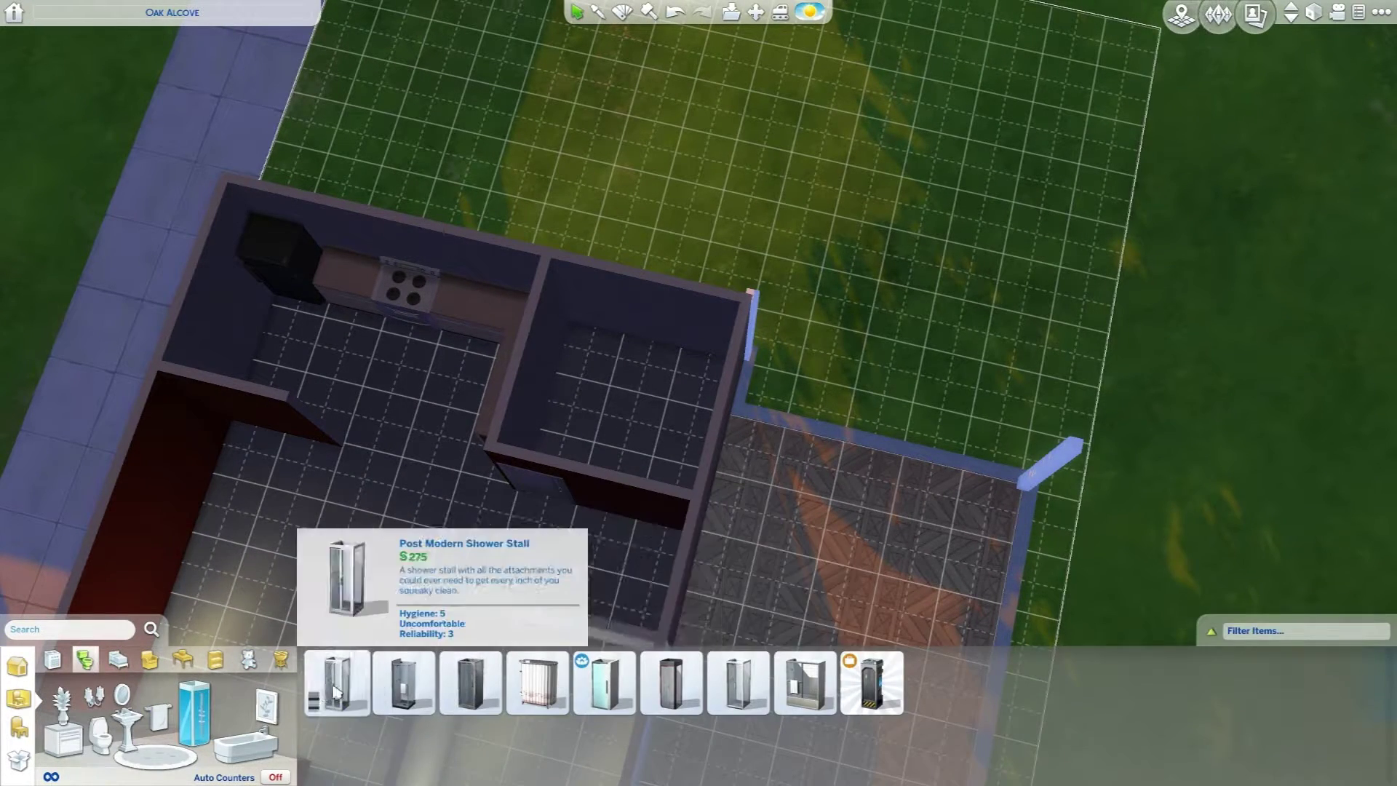
Place a shower and a toilet in the bathroom
left_click(337, 684)
left_click(685, 394)
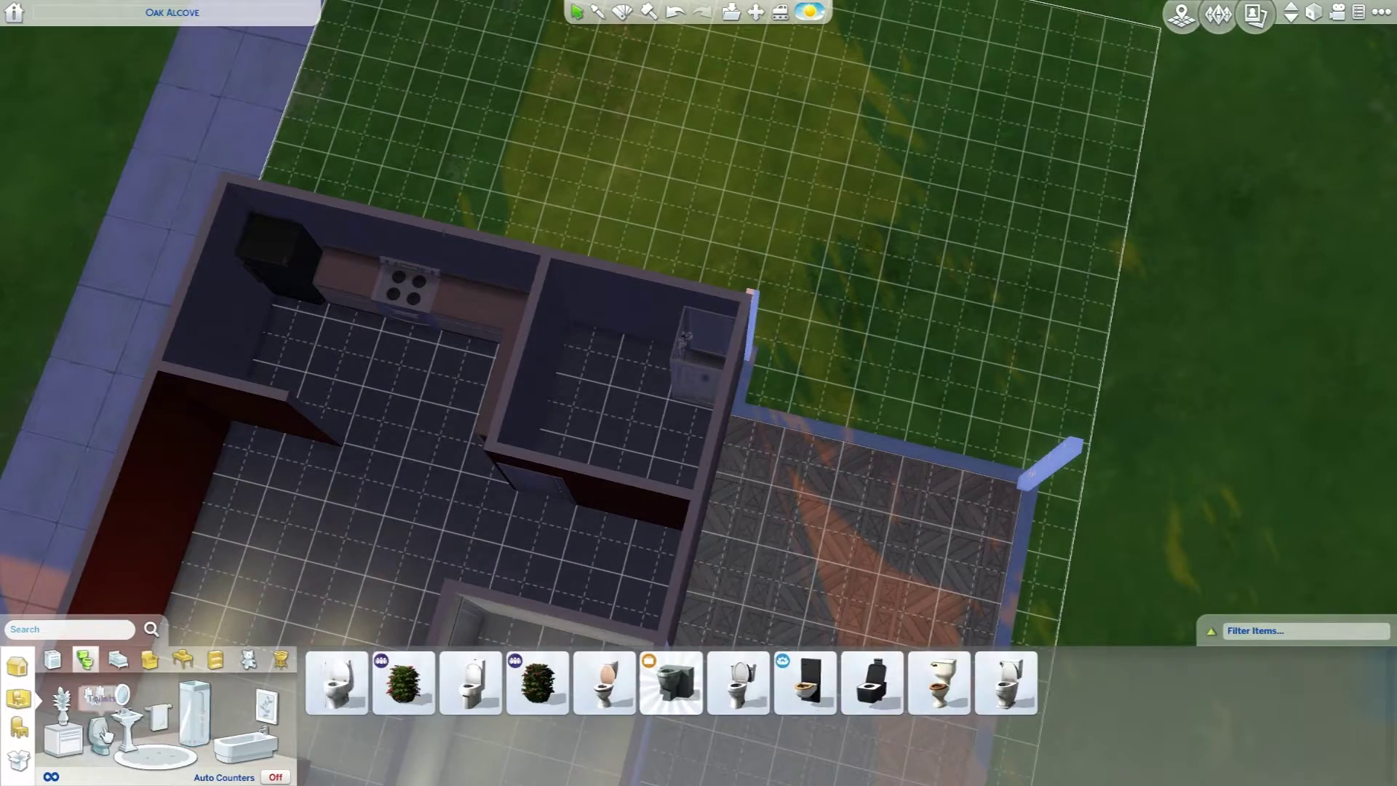
left_click(336, 683)
left_click(640, 471)
key("period")
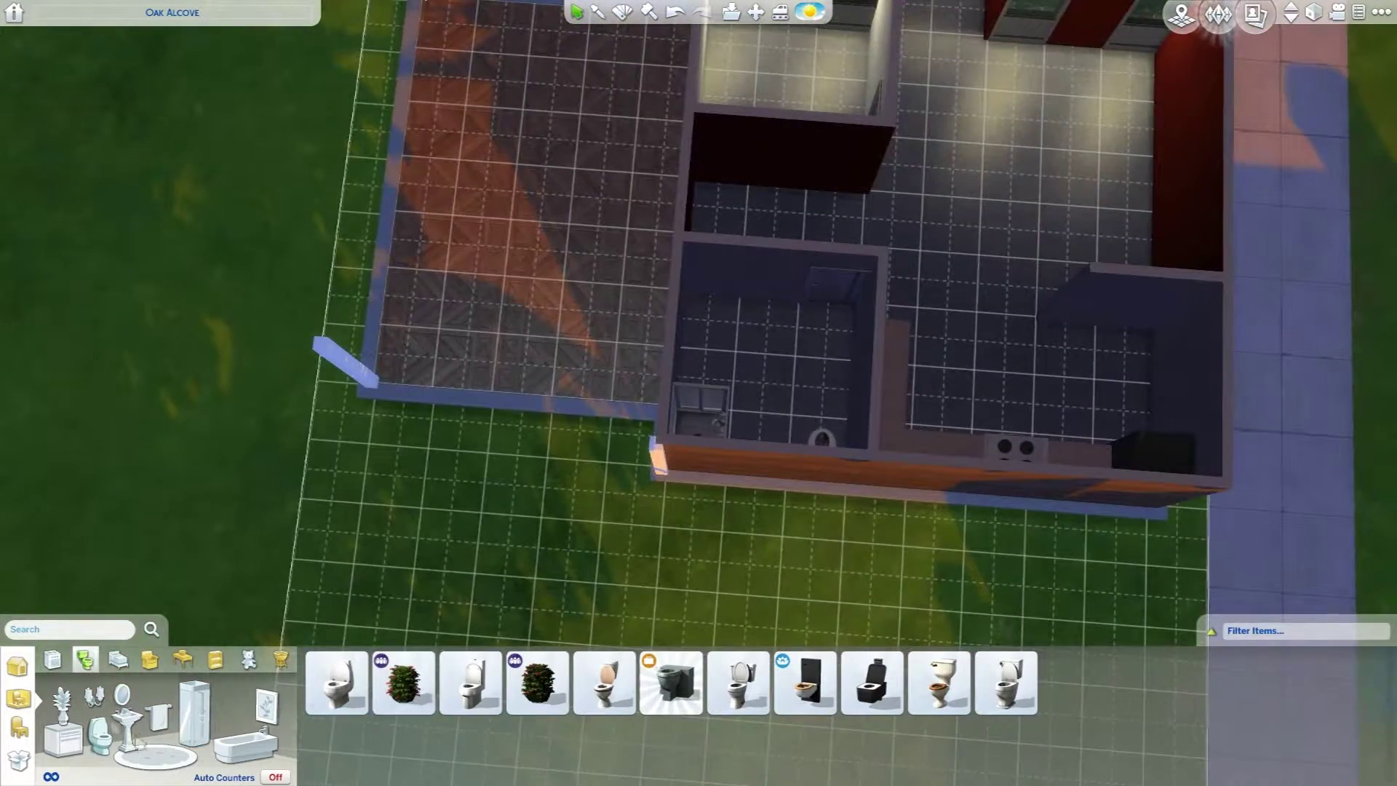
Add a sink and hang a mirror above it in the bathroom
left_click(121, 696)
key("period")
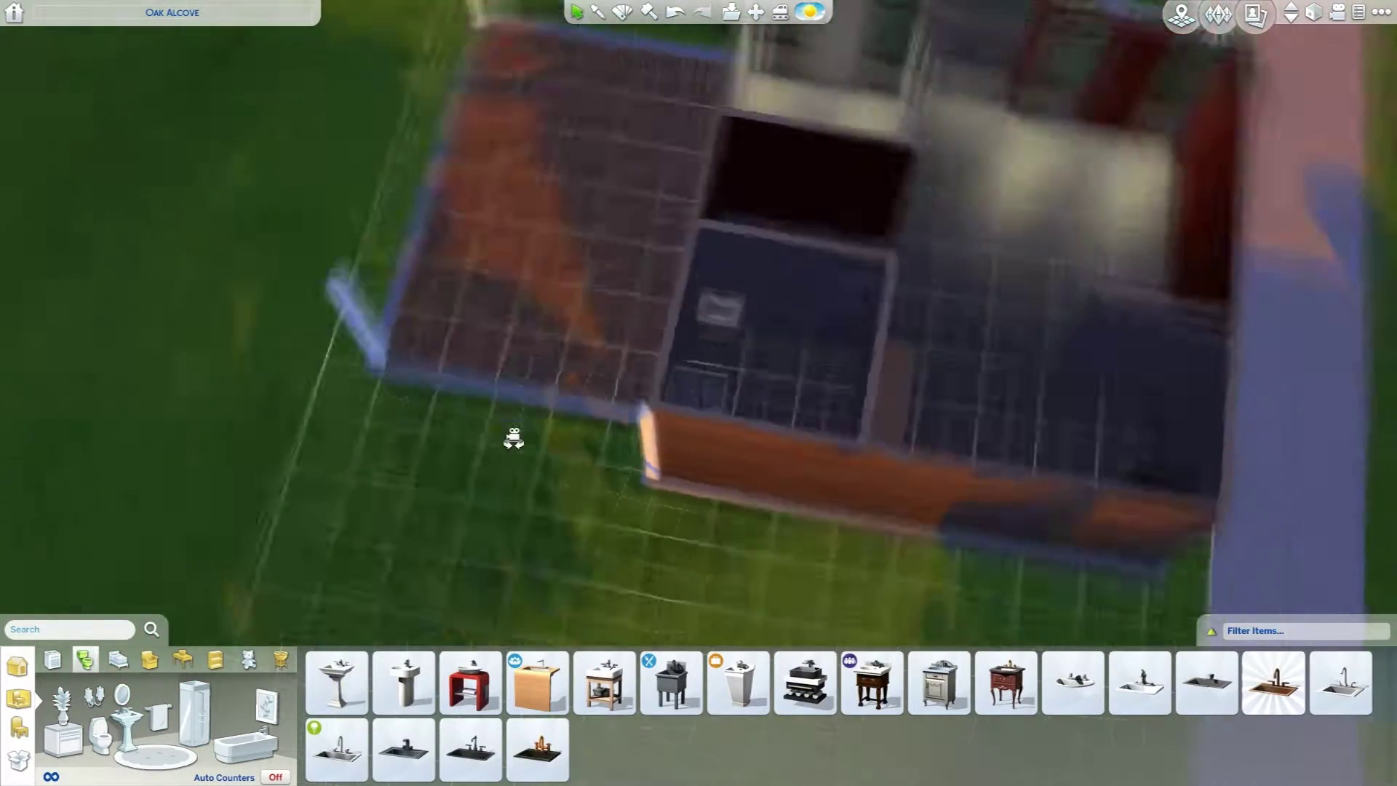
scroll(513, 437, "up", 3)
left_click(122, 695)
left_click(404, 683)
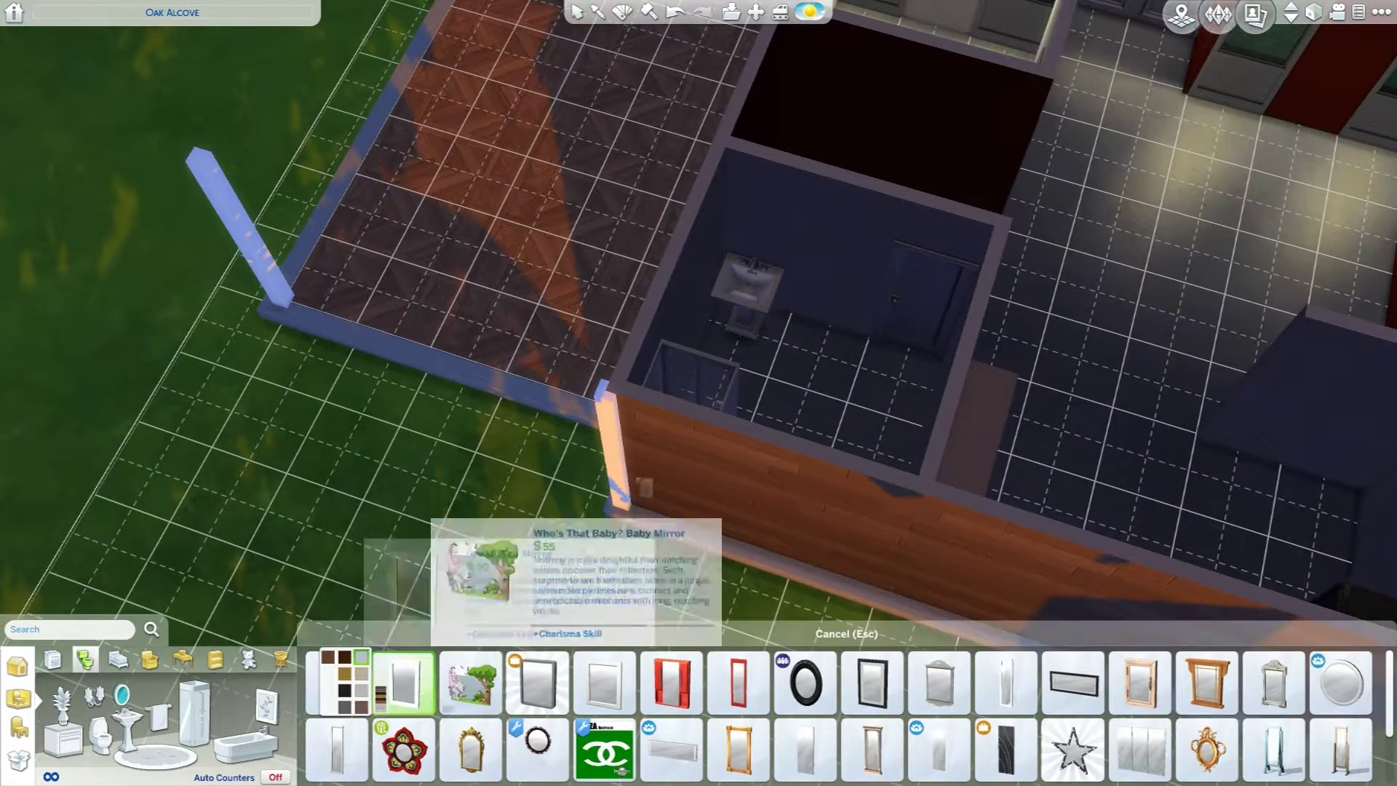
Filter objects to Lighting and place ceiling lamps in the bathroom and large room
left_click(19, 730)
left_click(154, 662)
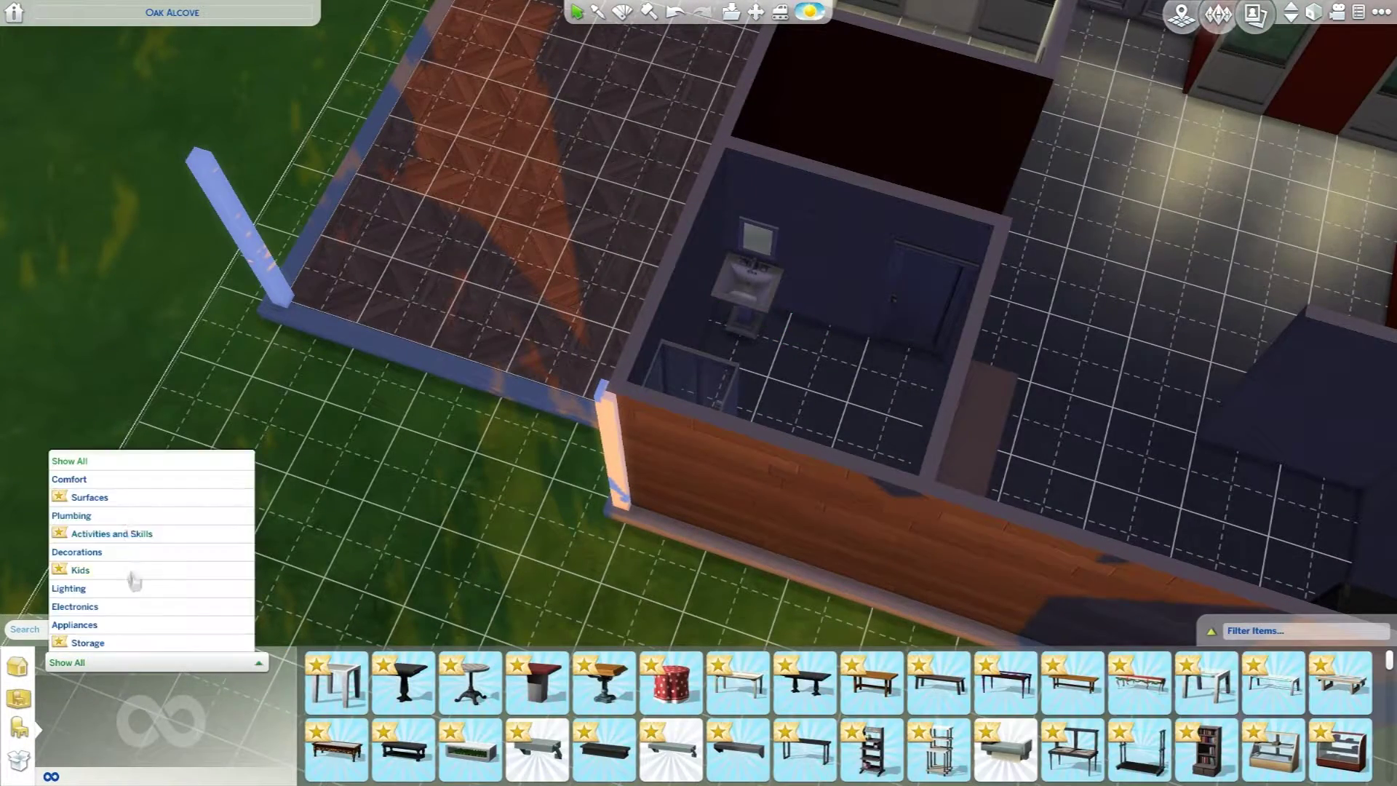
left_click(69, 588)
scroll(699, 328, "up", 2)
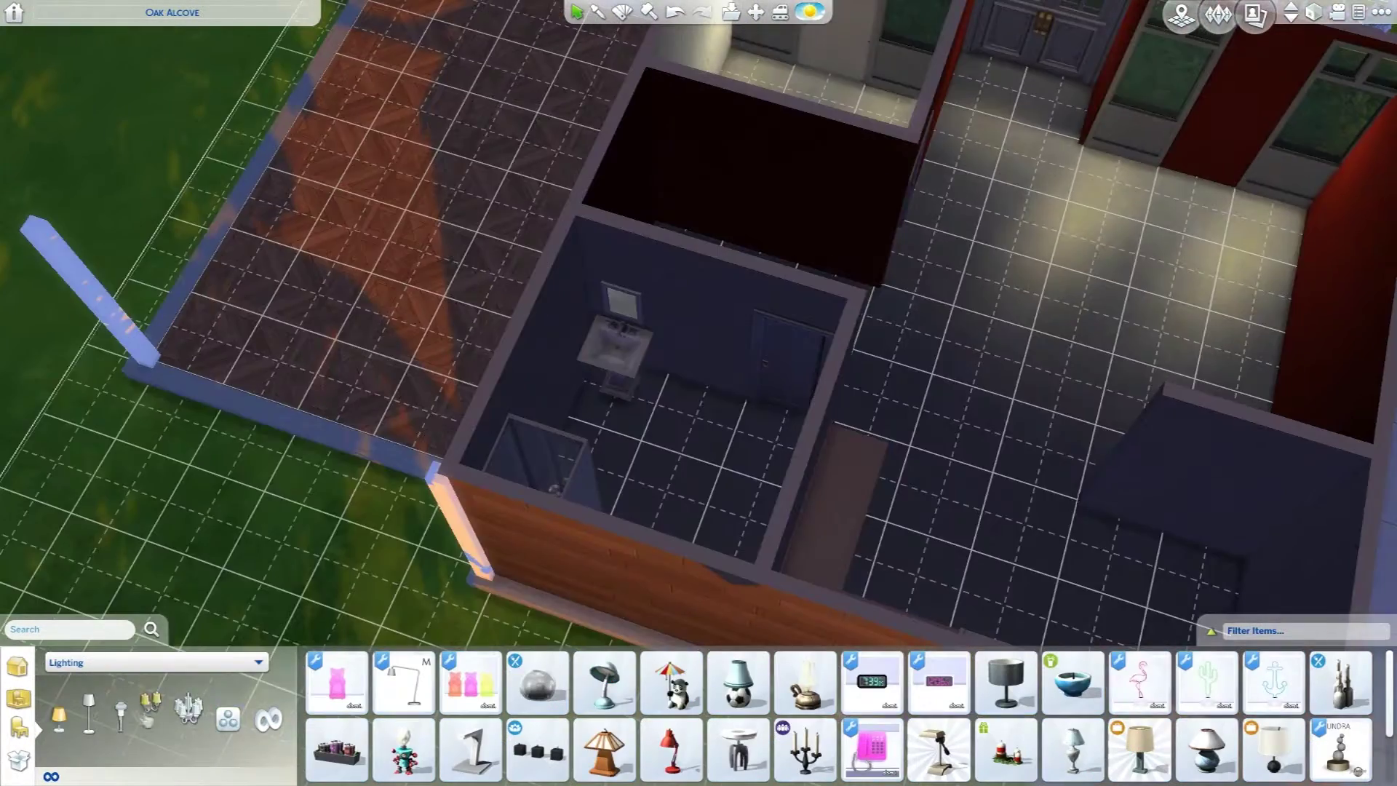
left_click(194, 715)
left_click(1005, 749)
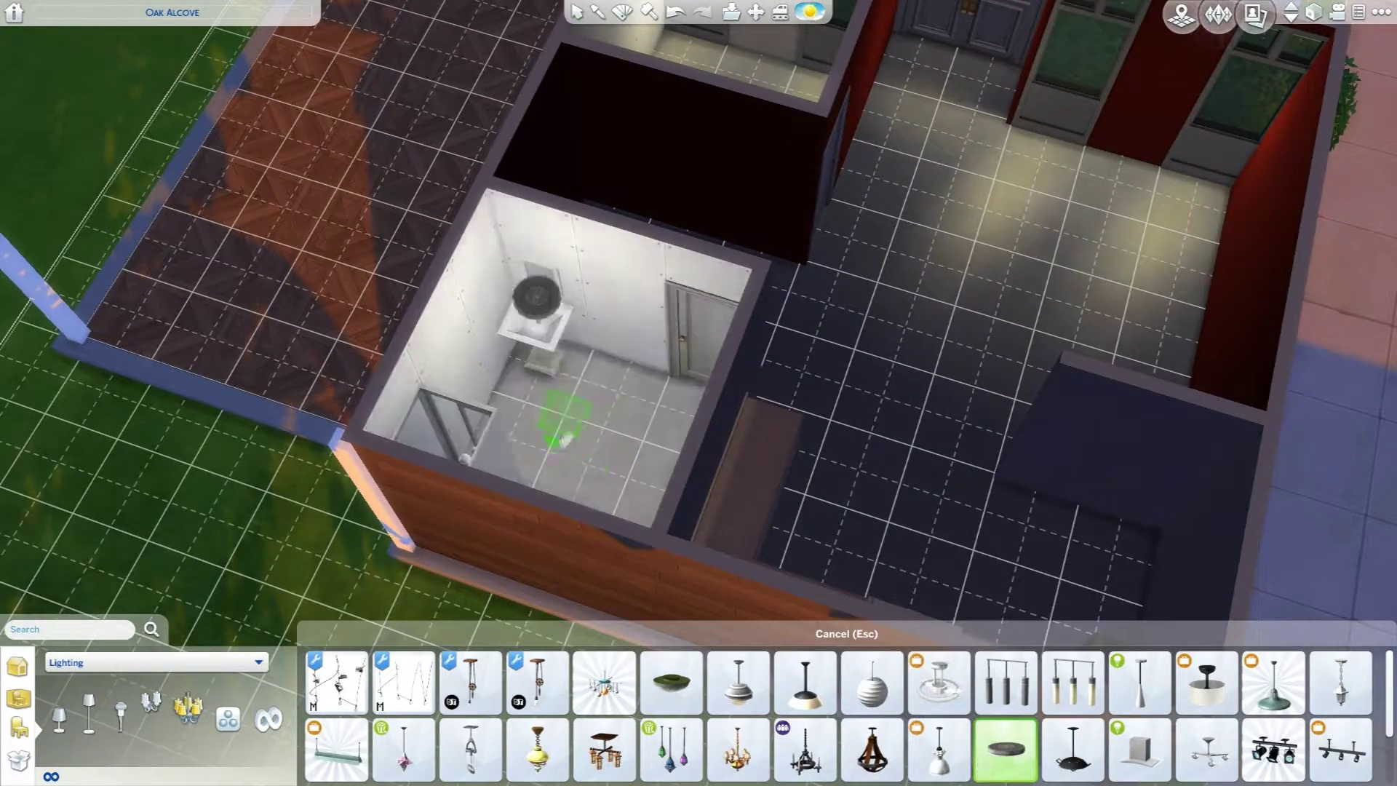
left_click(562, 431)
left_click(642, 577)
scroll(643, 576, "down", 2)
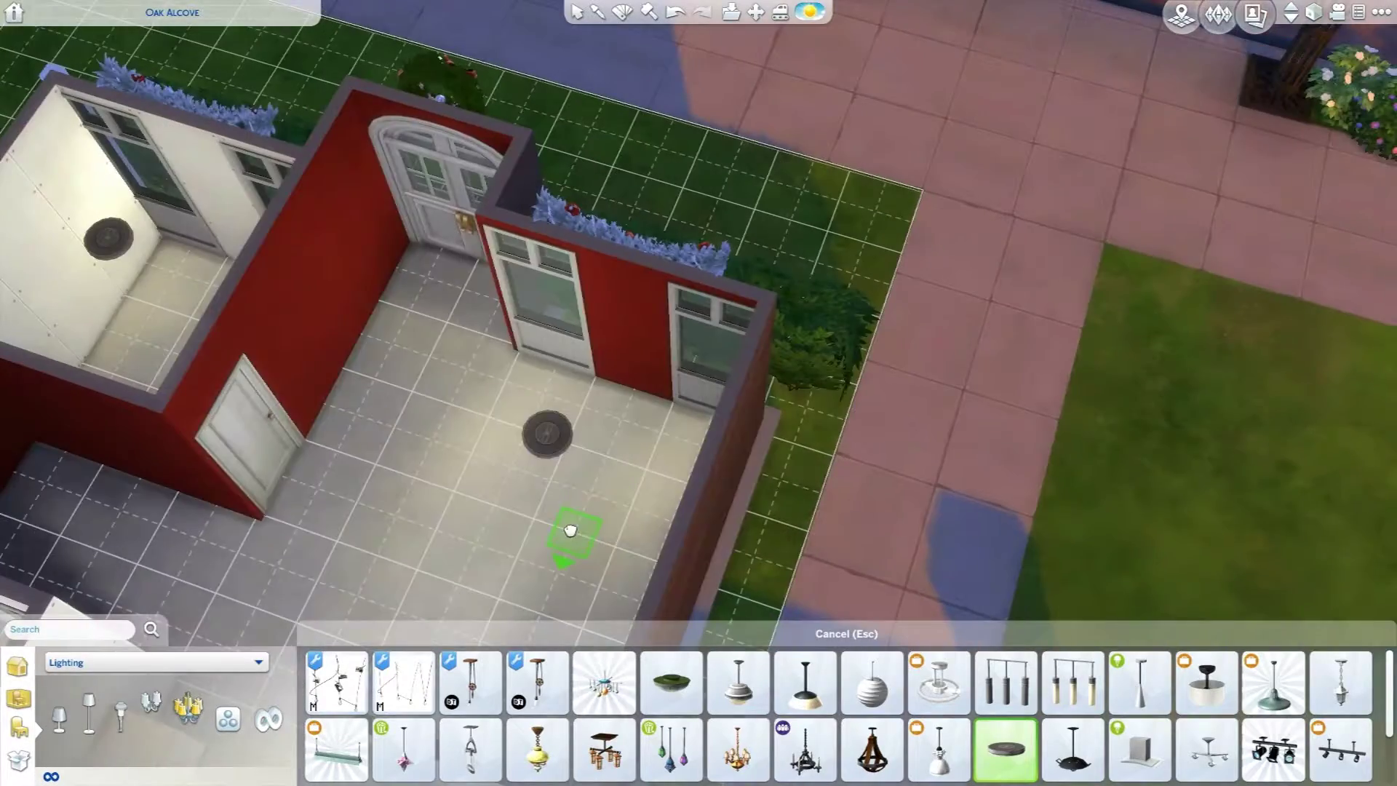
left_click(570, 532)
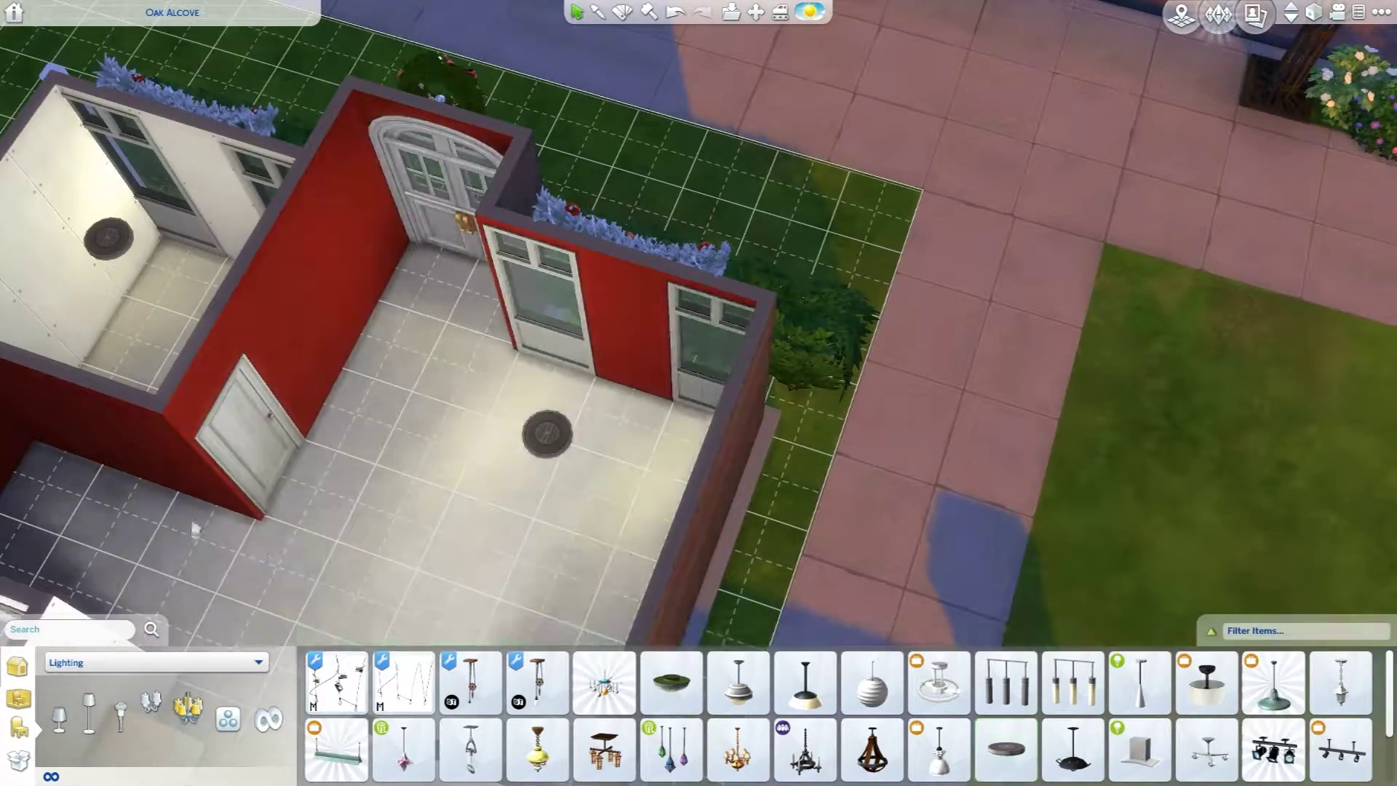
left_click(698, 153)
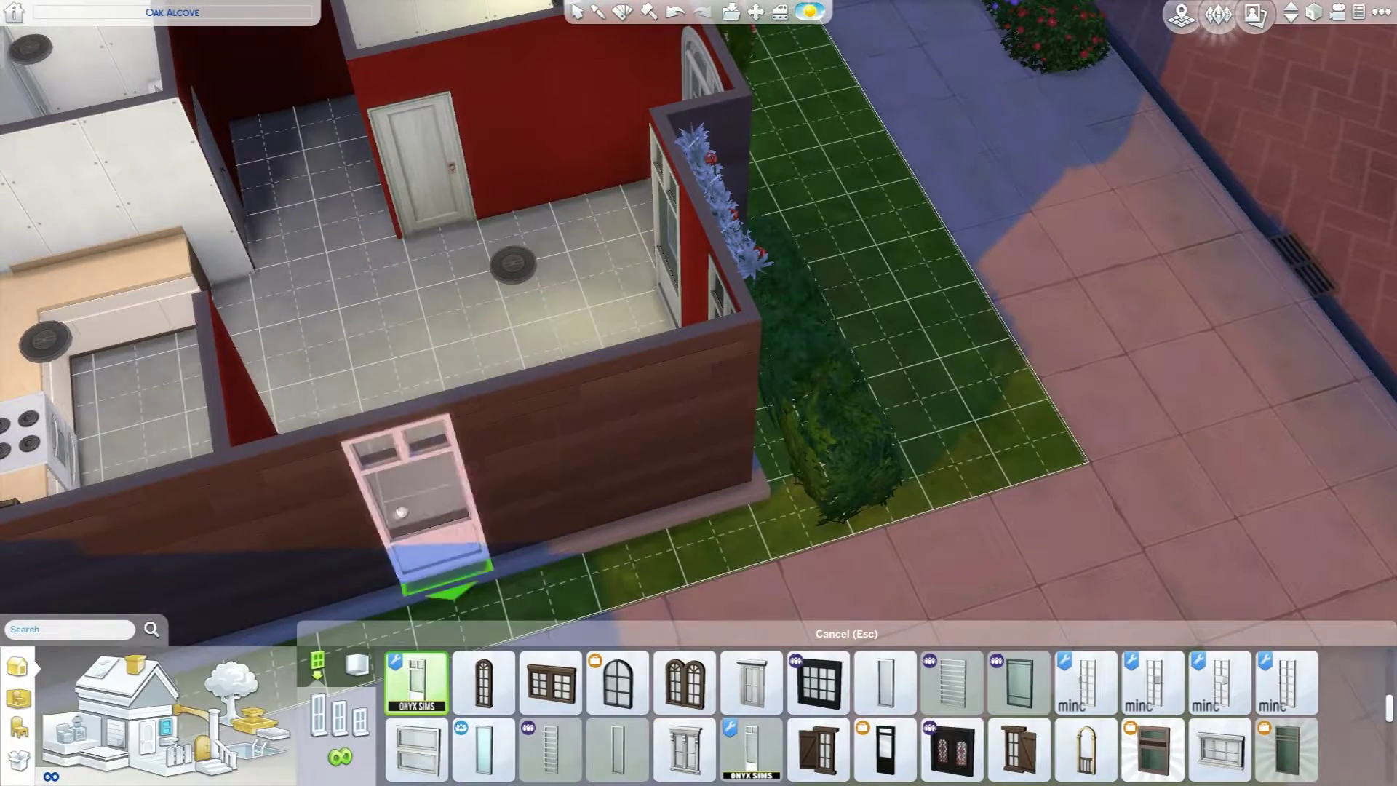
Place windows on the front wall and a thin high window on the dark wall
left_click(525, 492)
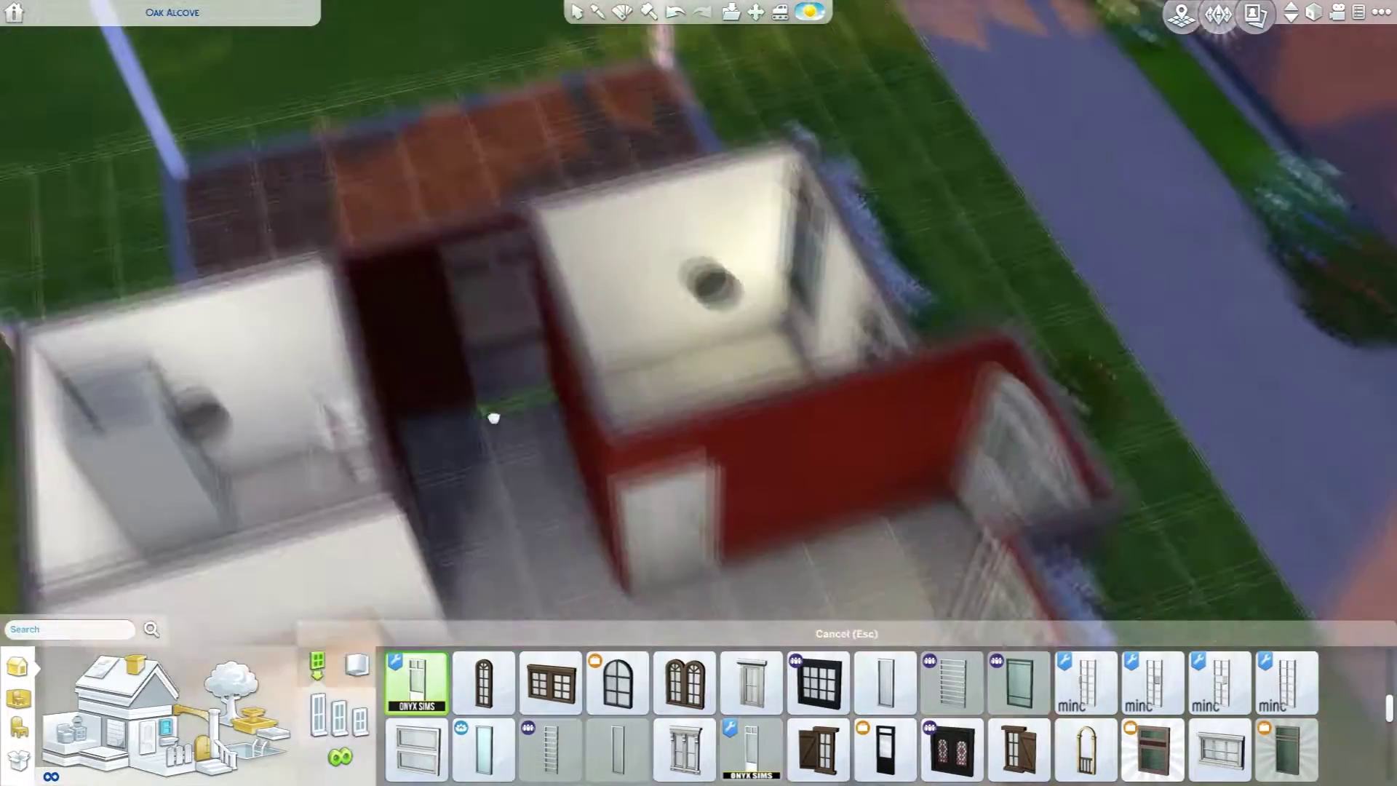
left_click_drag(493, 419, 717, 487)
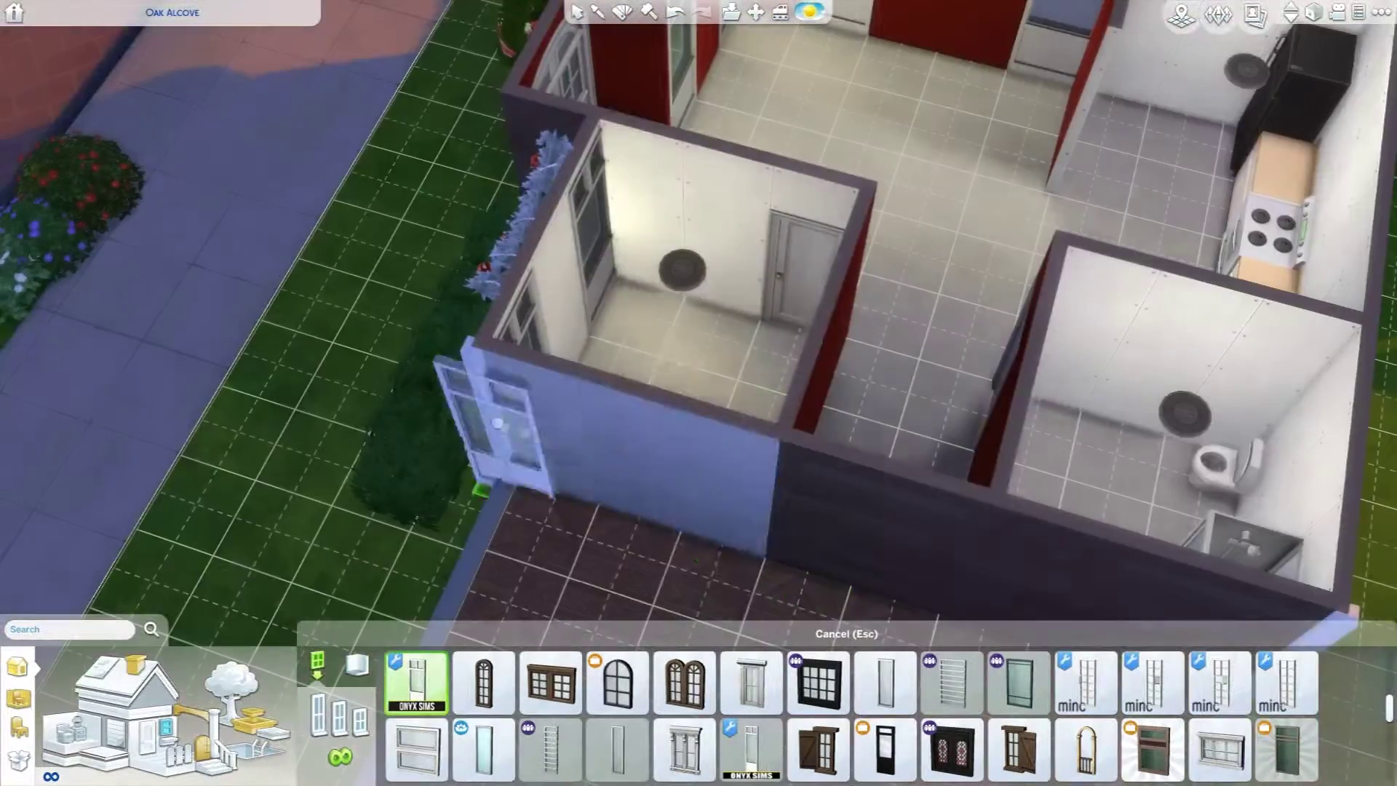
left_click(669, 483)
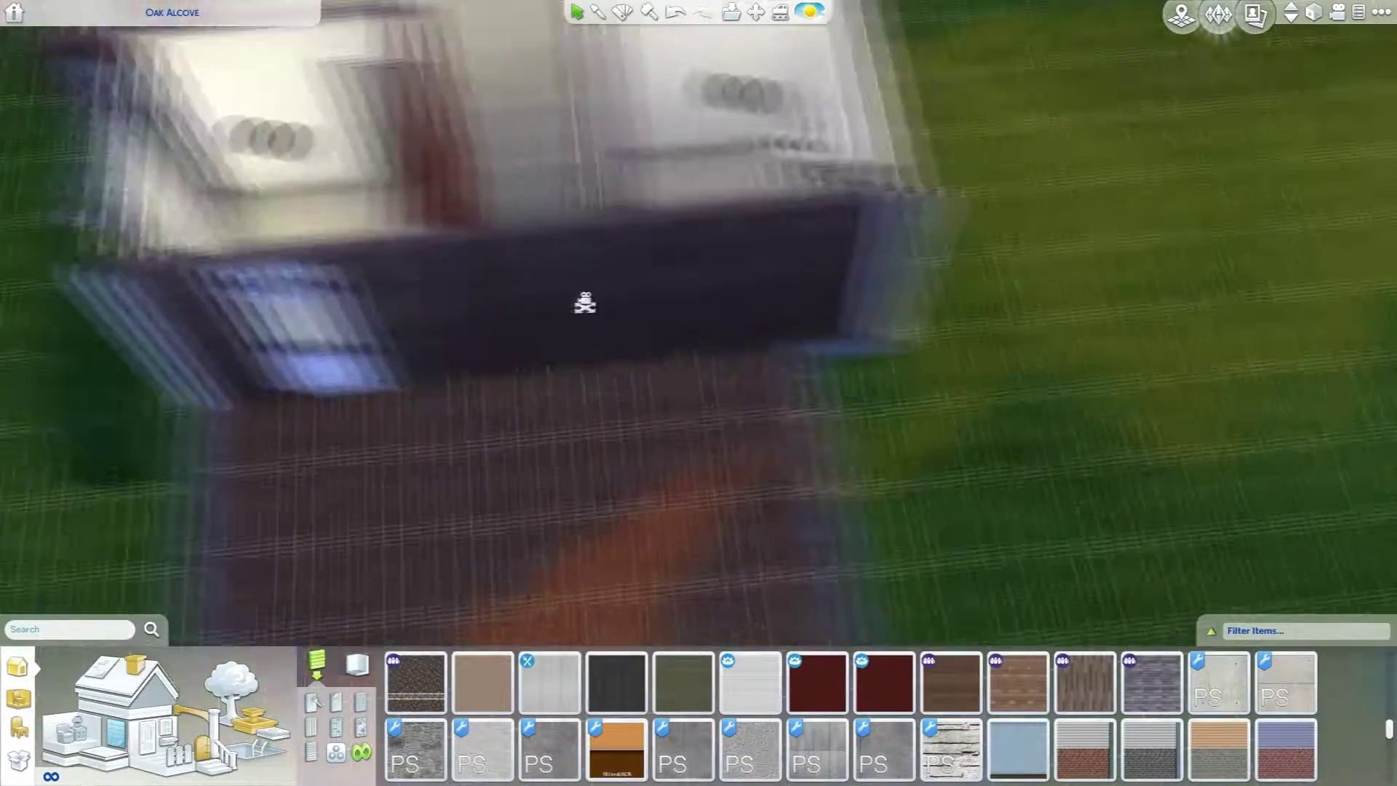
left_click_drag(874, 382, 547, 382)
left_click(818, 748)
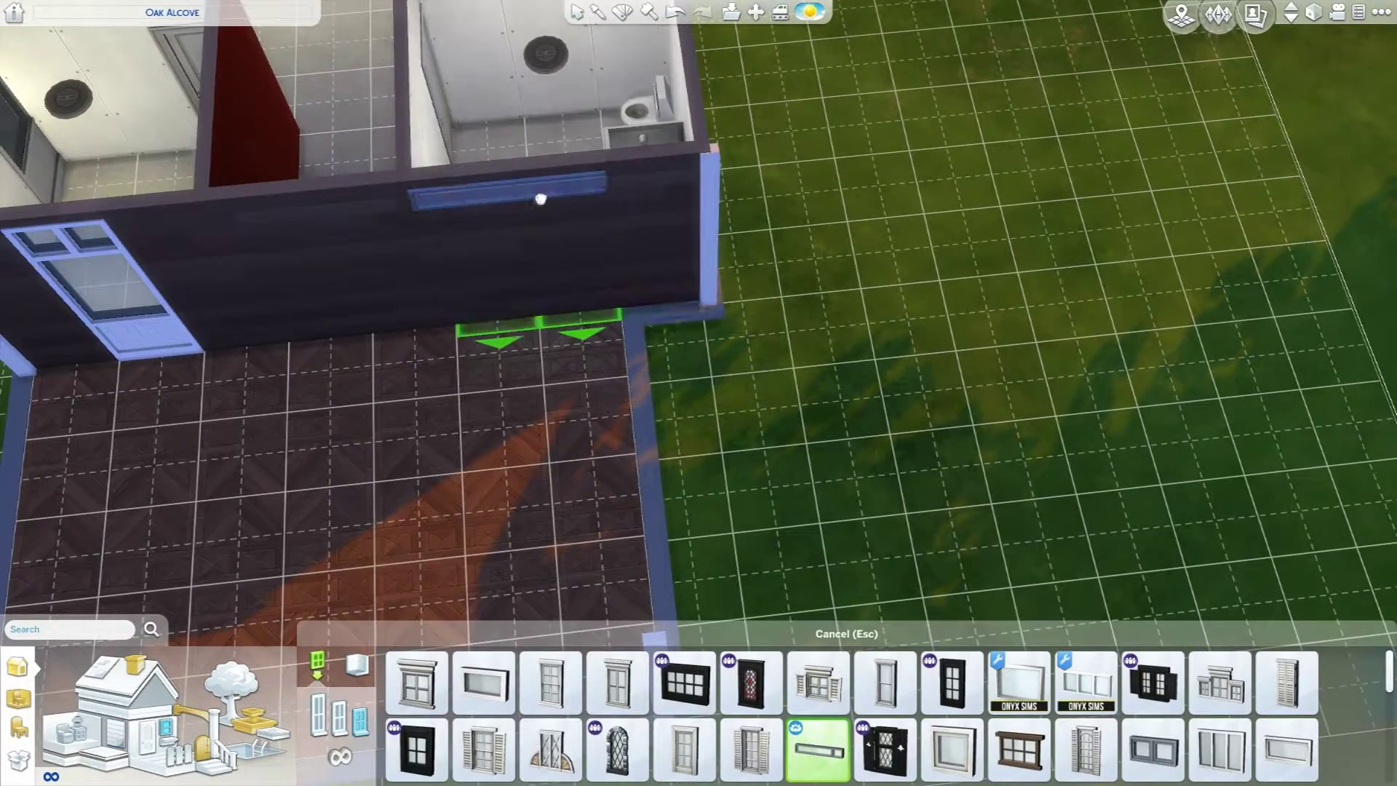
left_click(595, 196)
scroll(702, 286, "down", 3)
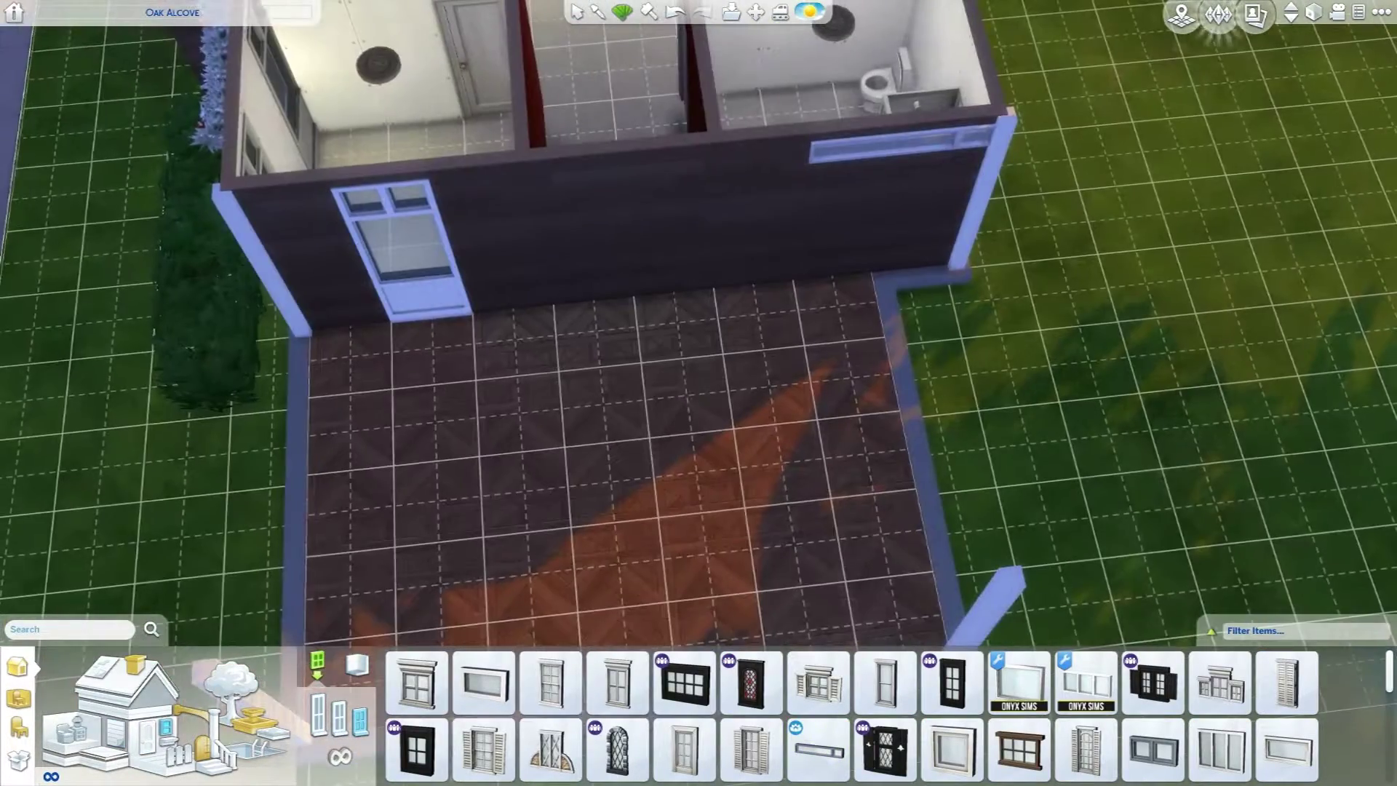
Place glass double doors on the dark back wall
left_click(340, 715)
left_click(129, 743)
scroll(685, 720, "down", 2)
left_click(686, 753)
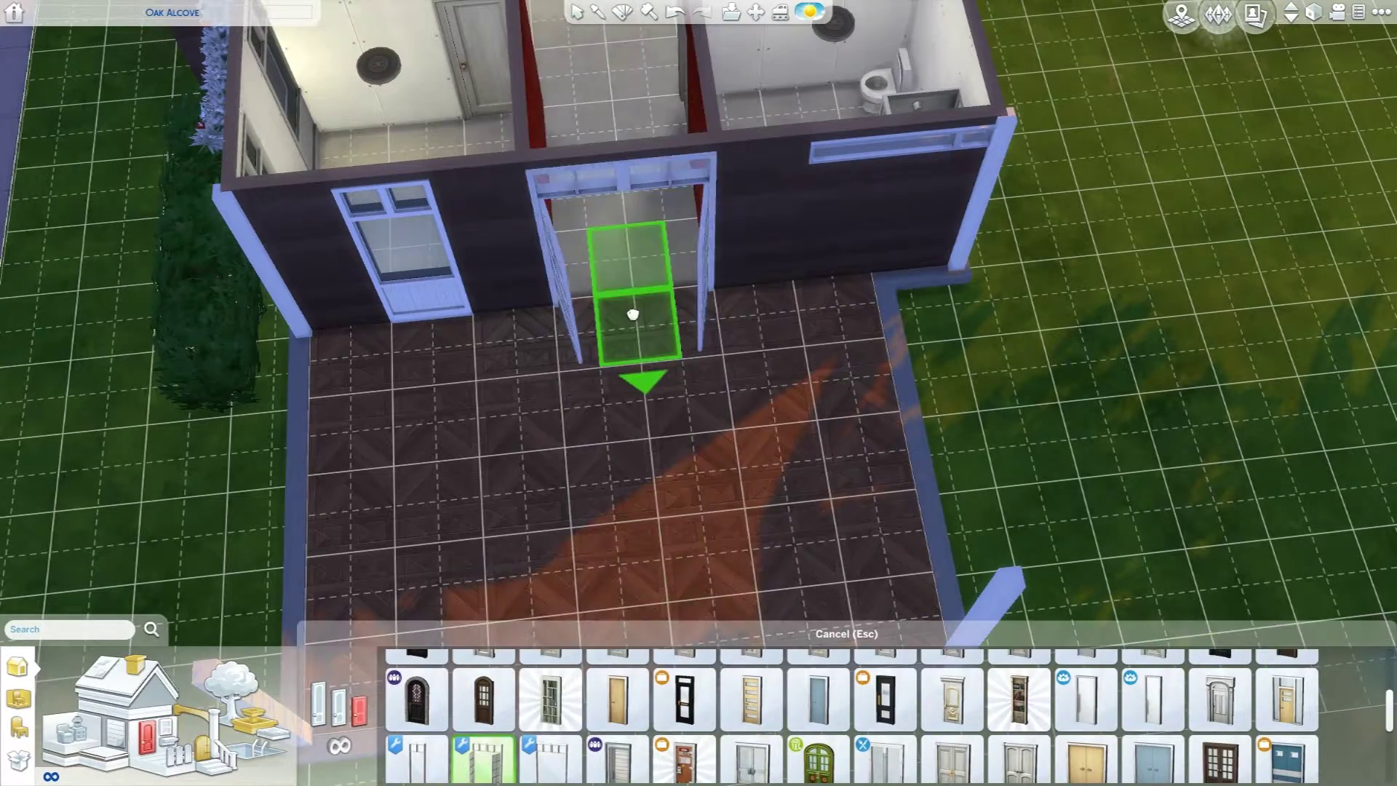
left_click(628, 273)
key("period")
key("period")
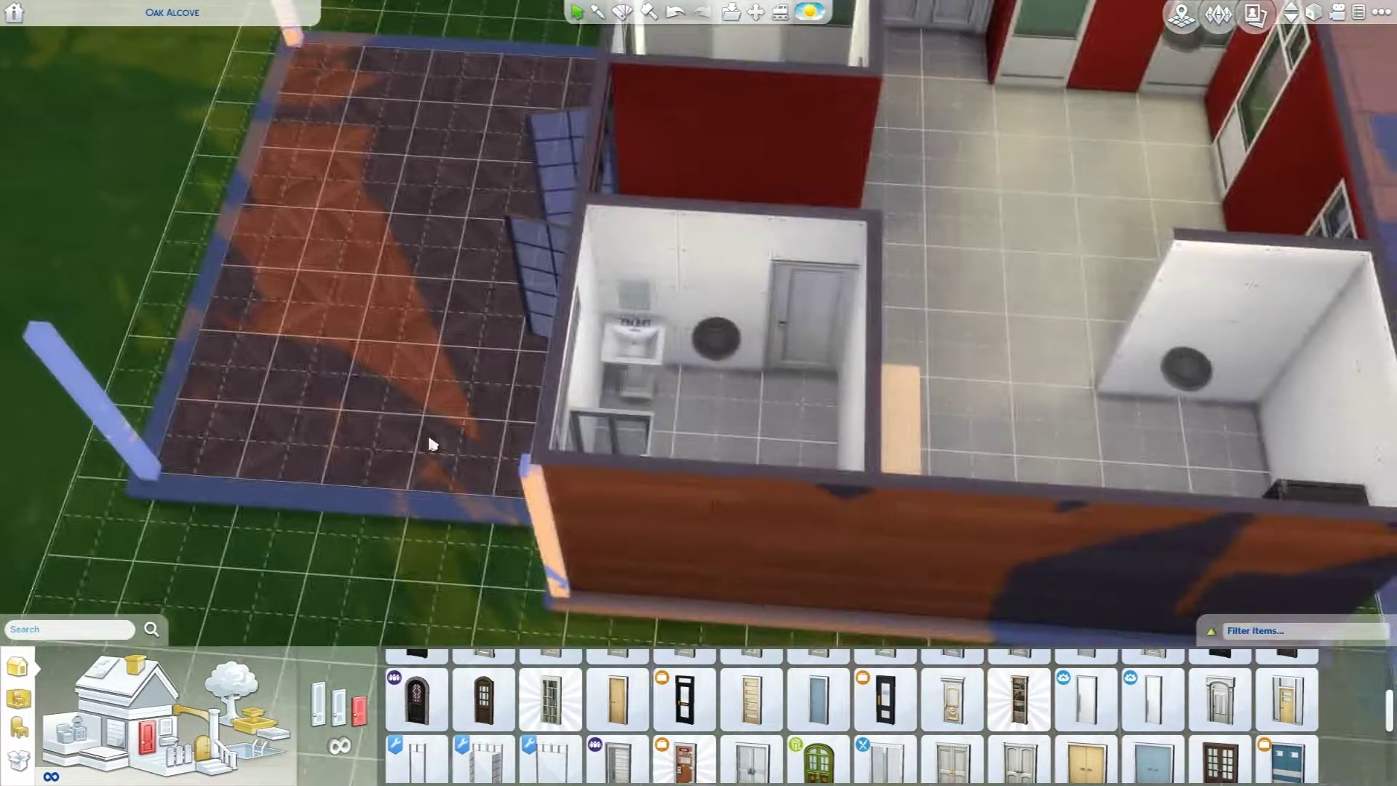
scroll(427, 432, "down", 3)
key("period")
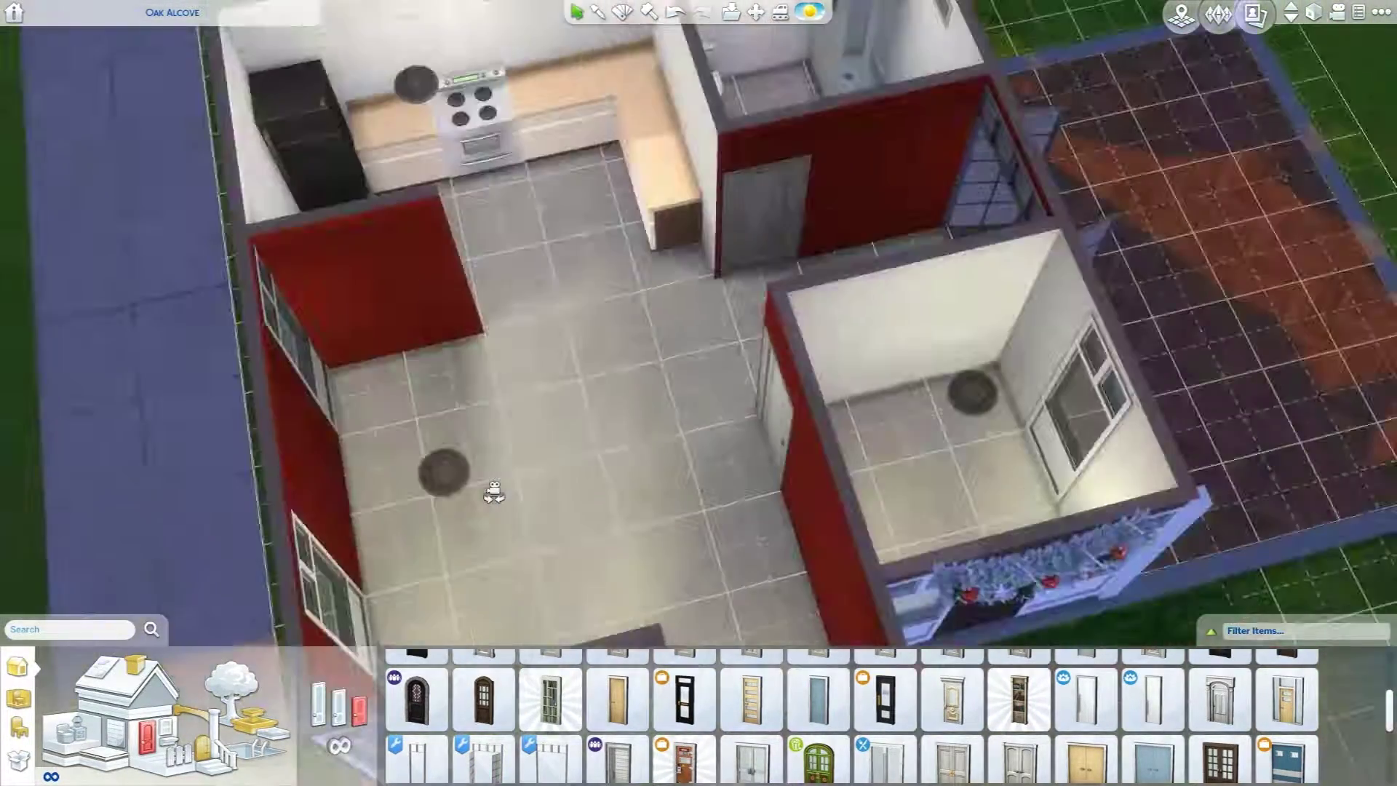
scroll(616, 461, "up", 3)
left_click(144, 734)
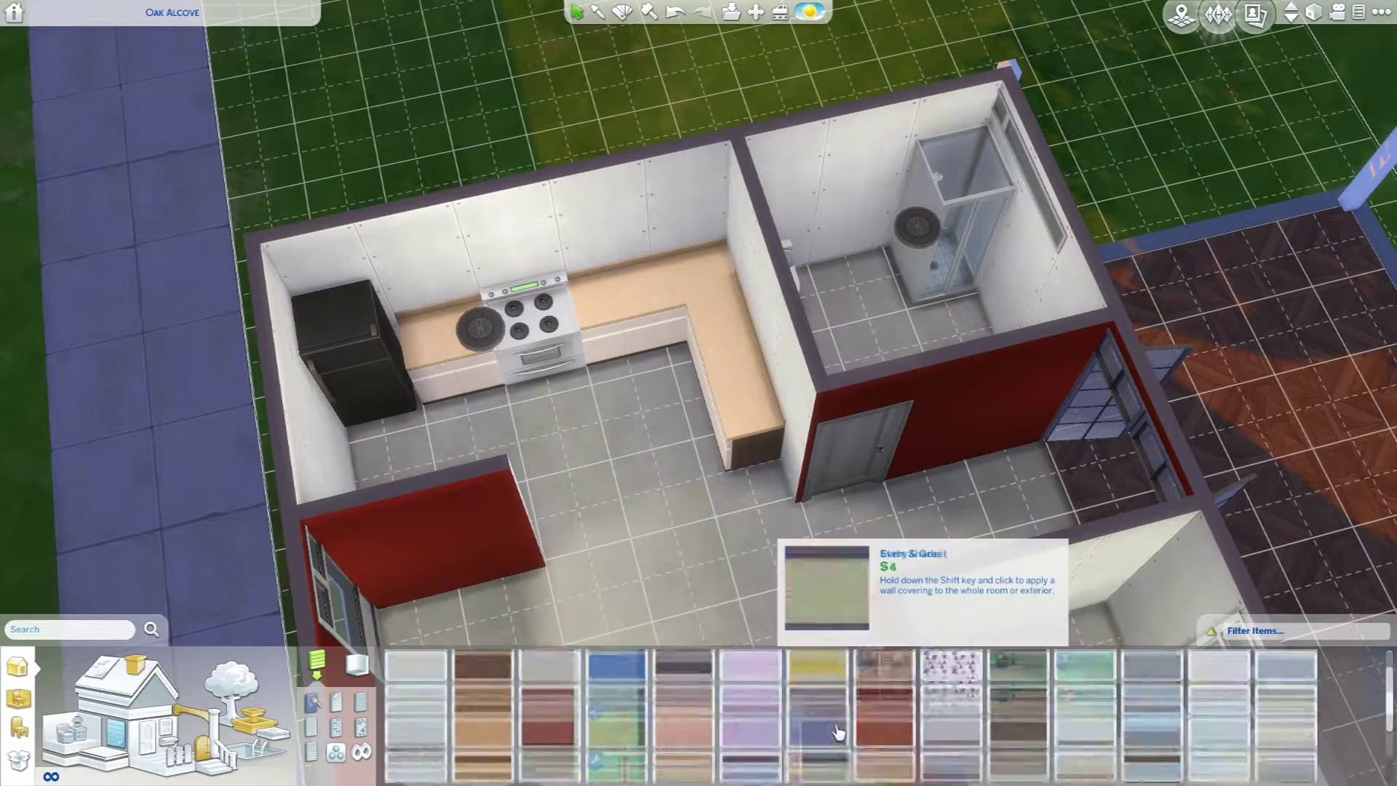
scroll(560, 745, "down", 2)
scroll(560, 745, "down", 2)
scroll(561, 746, "down", 2)
scroll(541, 746, "down", 1)
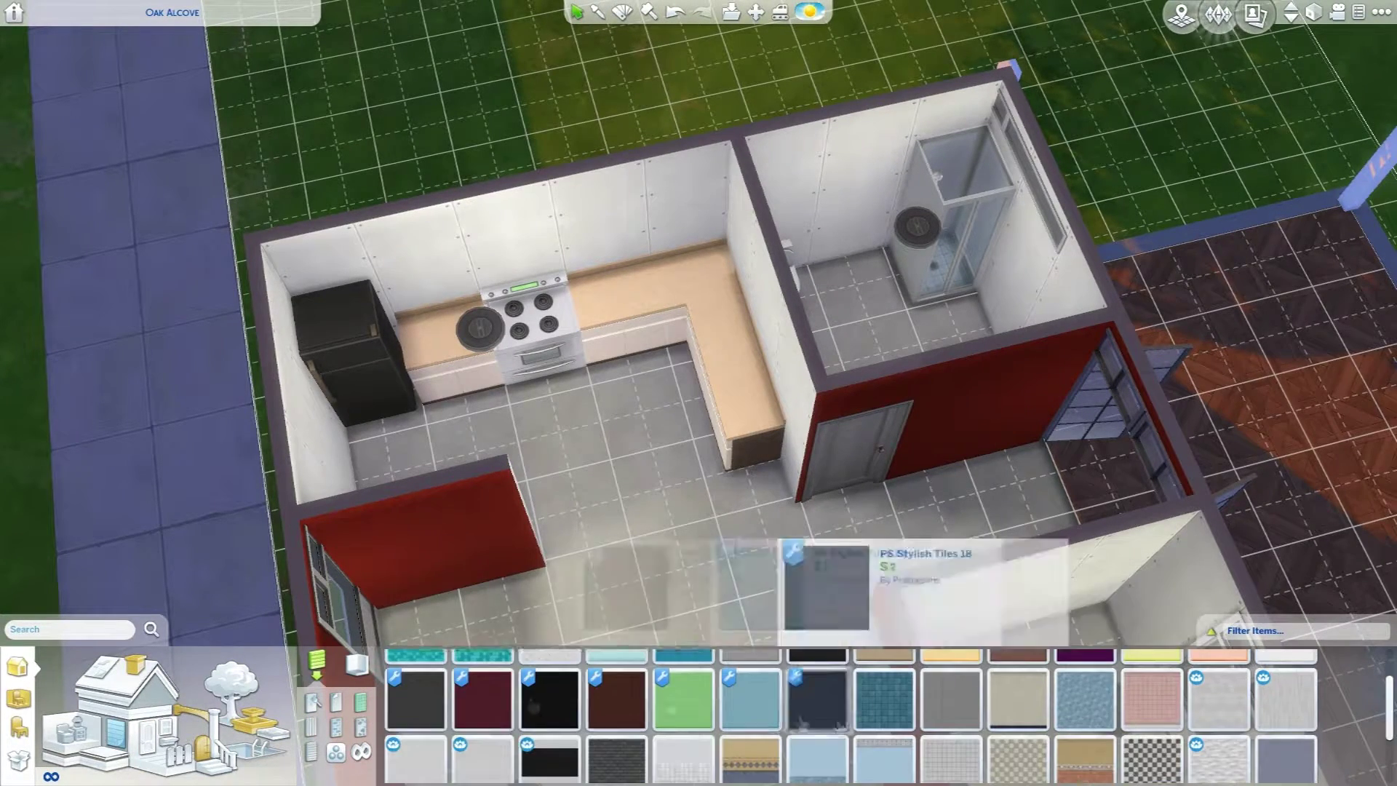
Cover the kitchen walls in maroon and the bathroom walls in black PS Stylish Tiles 17
left_click(482, 698)
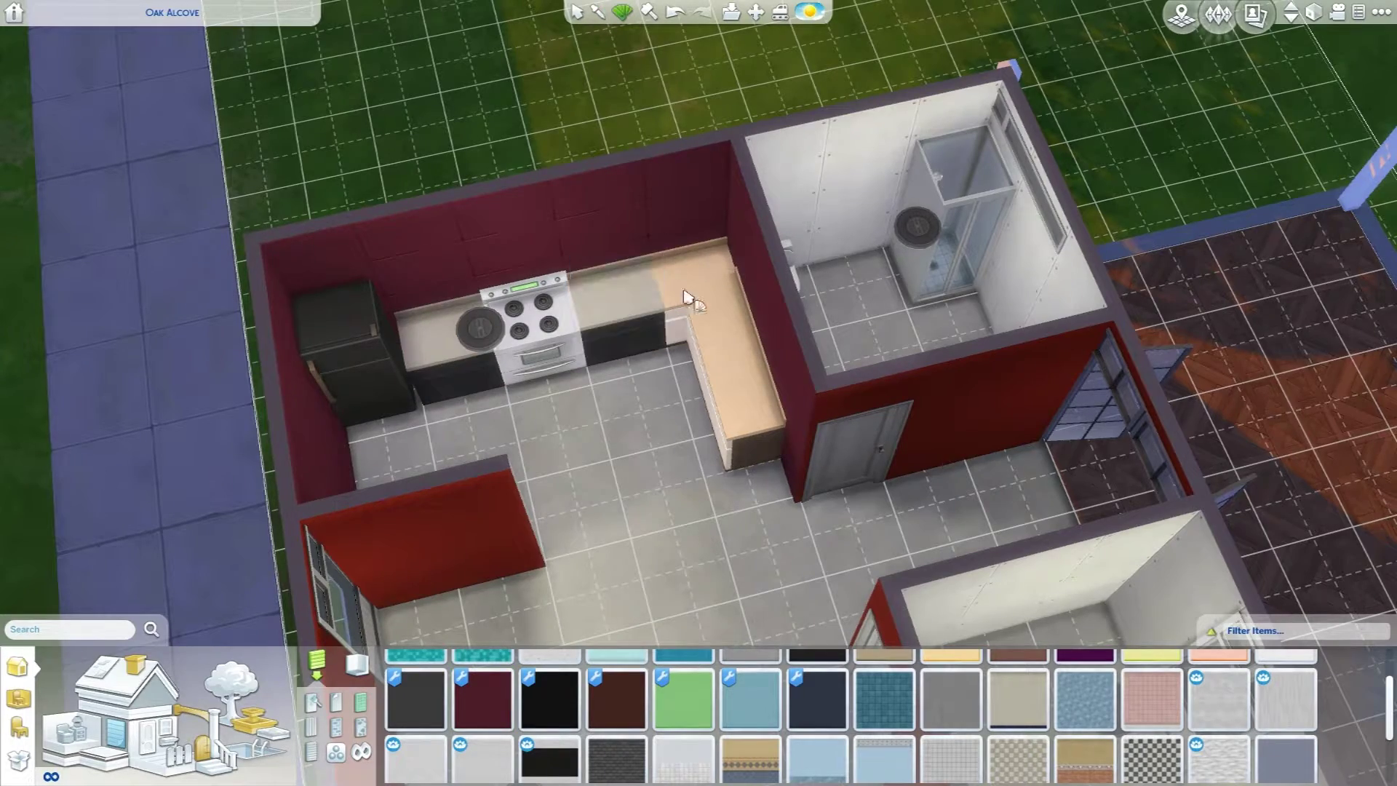
left_click(715, 322)
left_click_drag(764, 469, 470, 609)
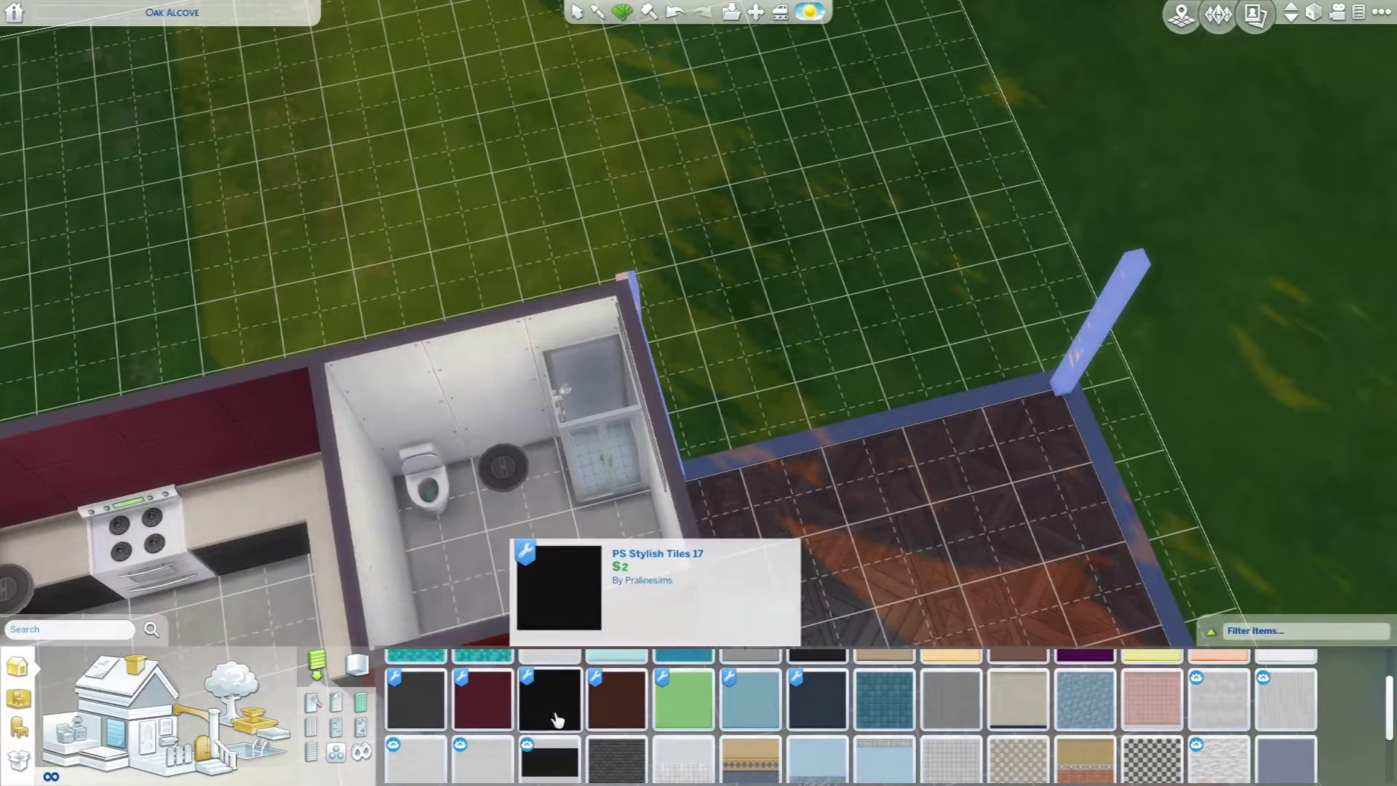
left_click(557, 716)
left_click(376, 361)
left_click(470, 459)
Lay dark wood flooring across the living area
left_click(21, 698)
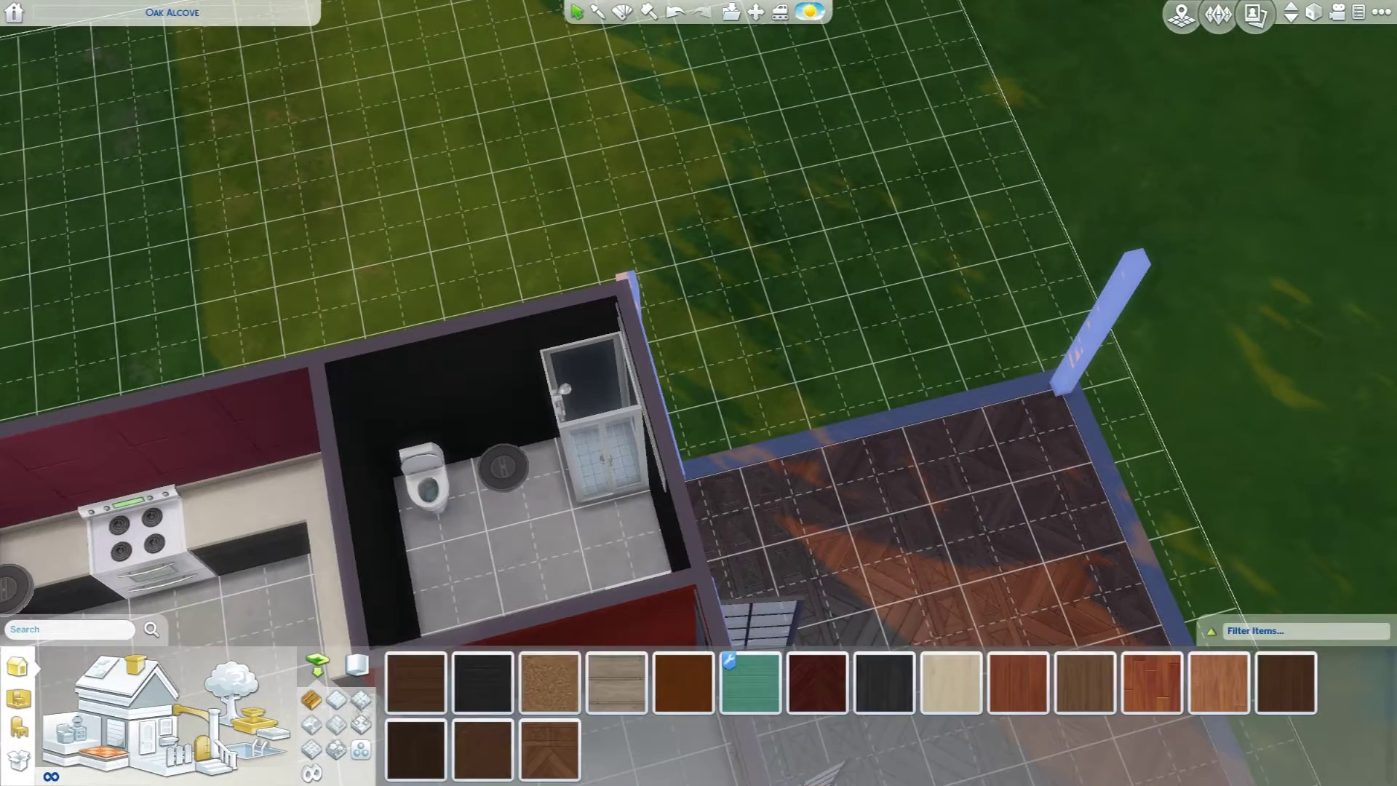
left_click(416, 684)
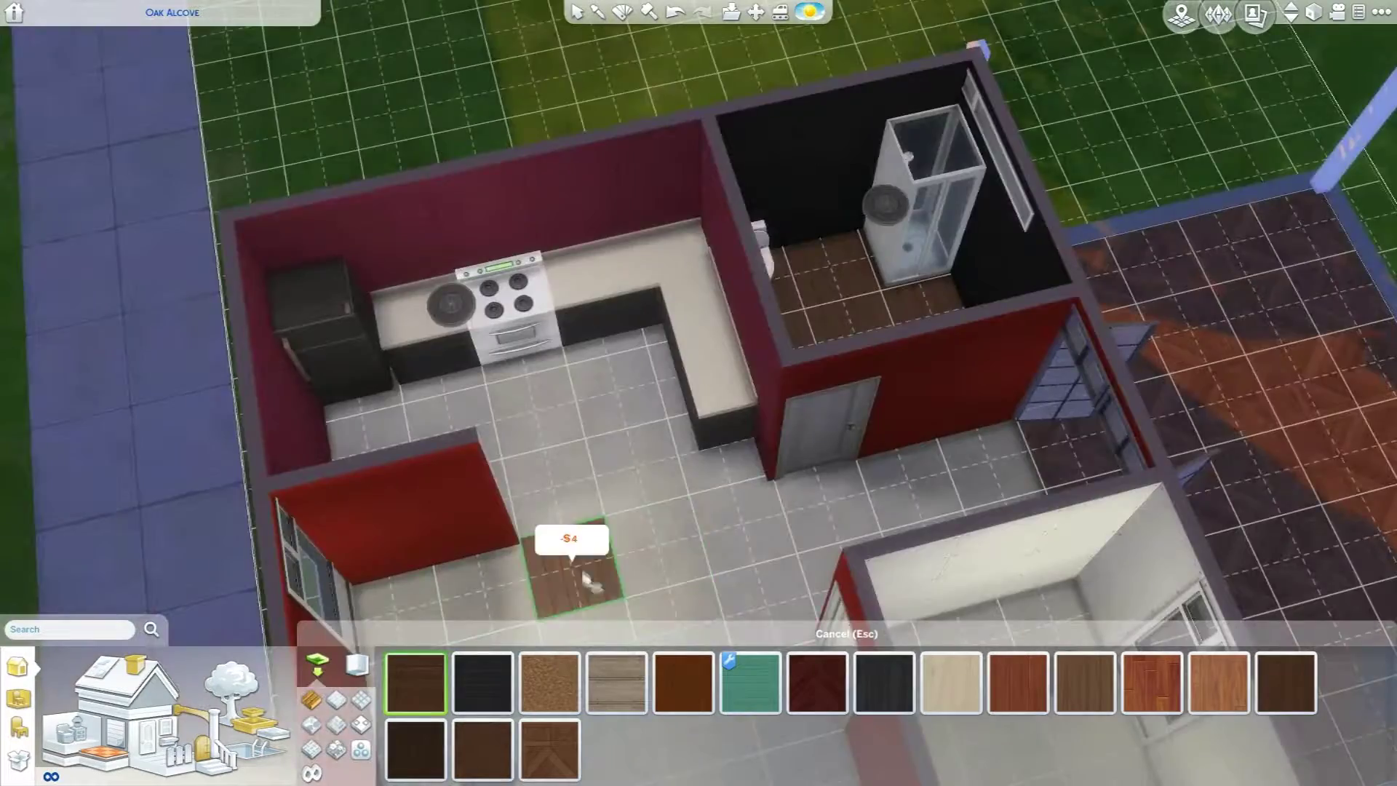
left_click_drag(506, 576, 780, 338)
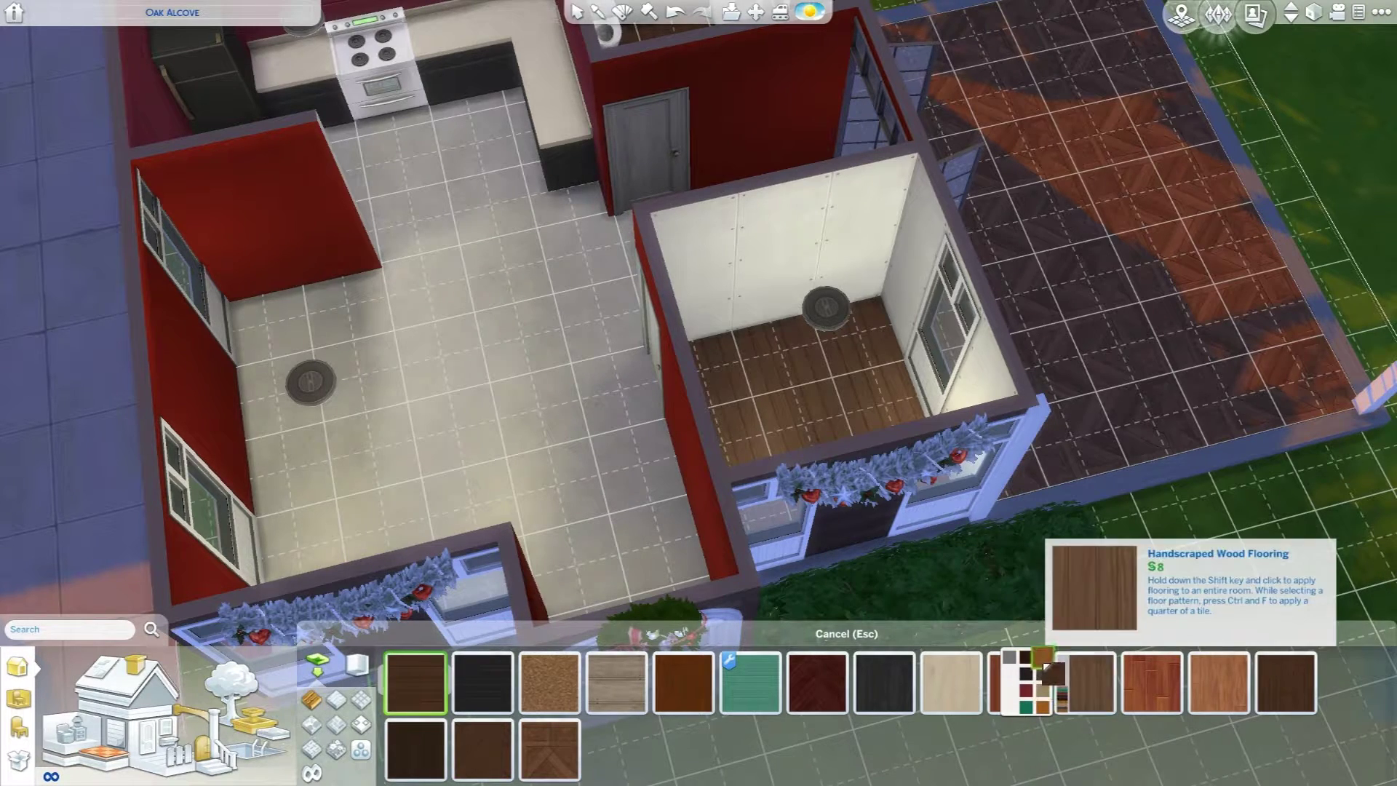
left_click_drag(598, 279, 653, 549)
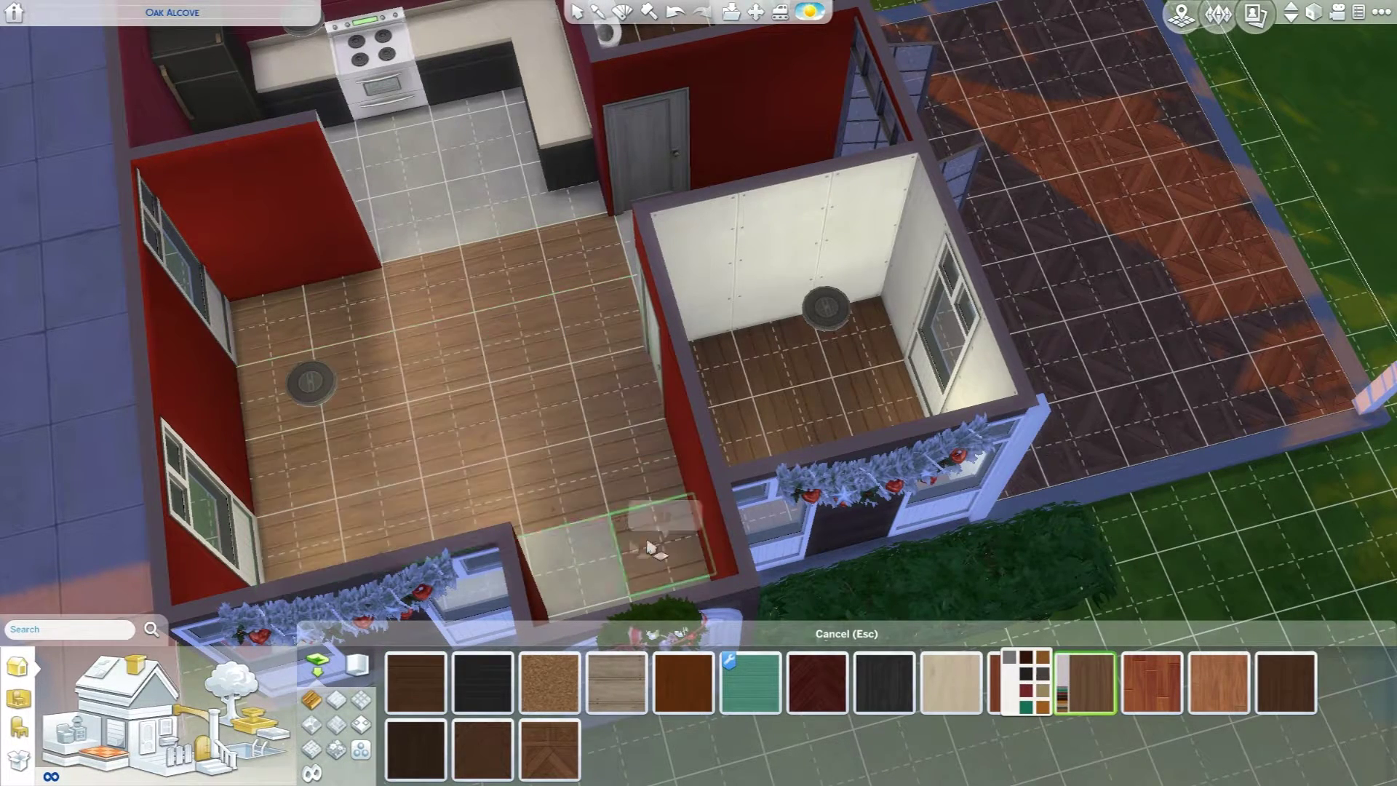
key("period")
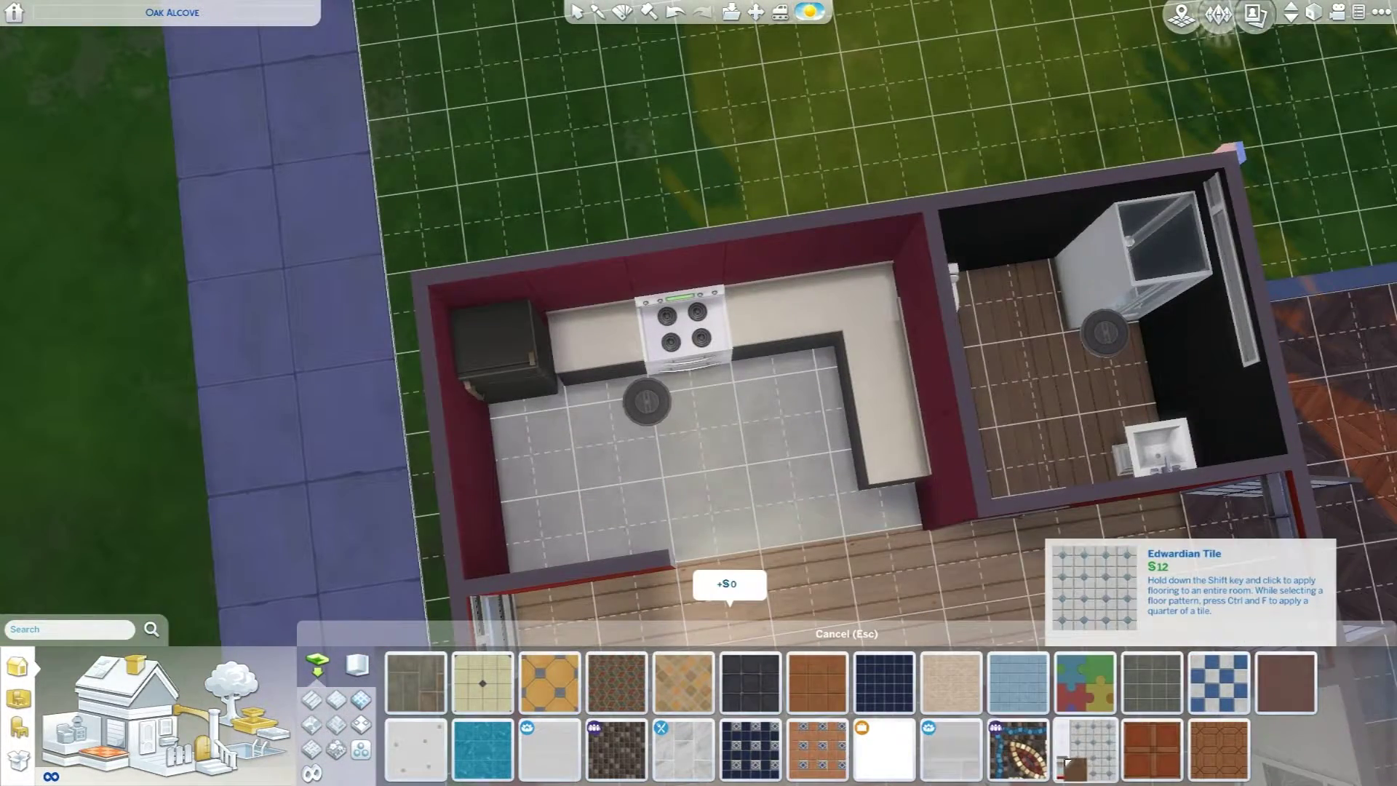
Choose the pink floral mosaic tile for the kitchen, then try widening the bedroom and undo
left_click(1026, 750)
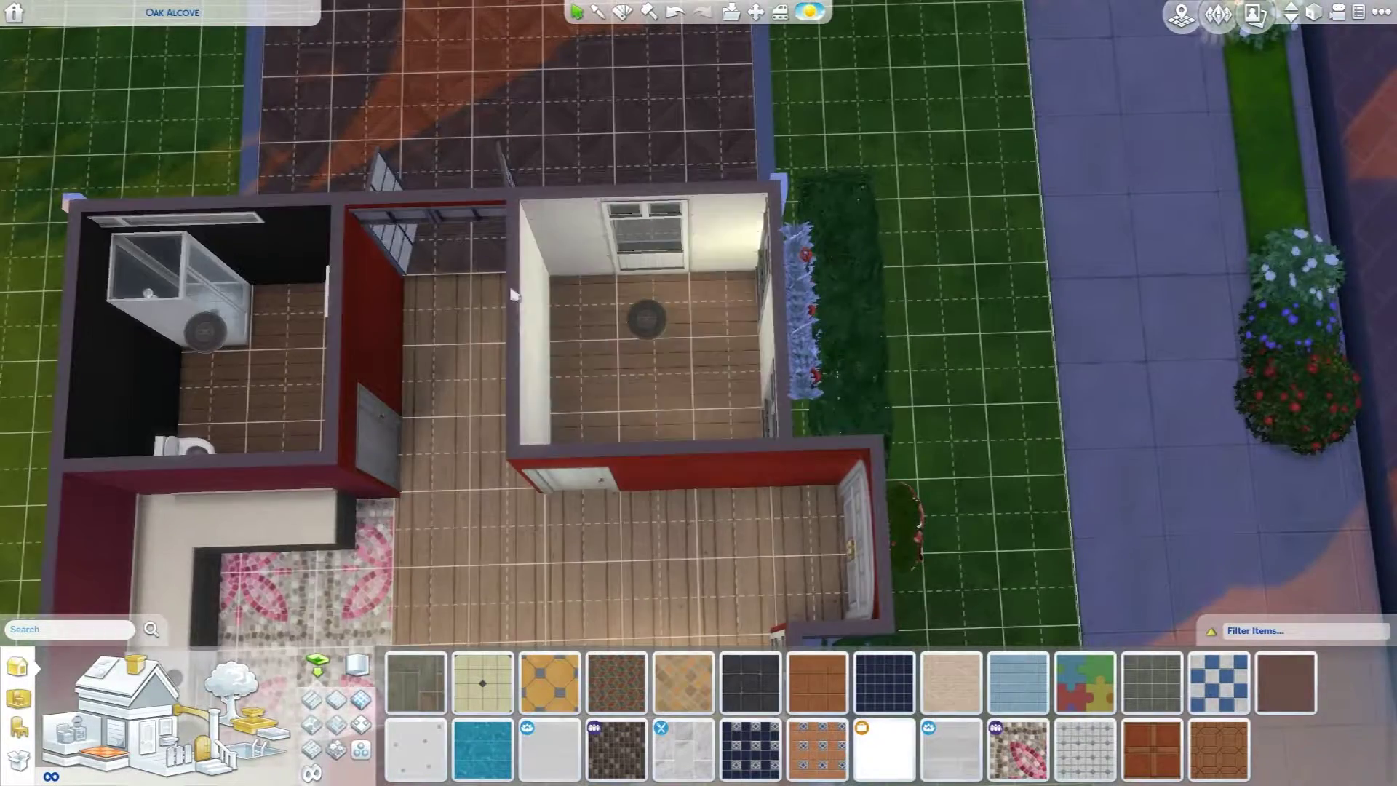
left_click(573, 393)
left_click_drag(509, 328, 436, 340)
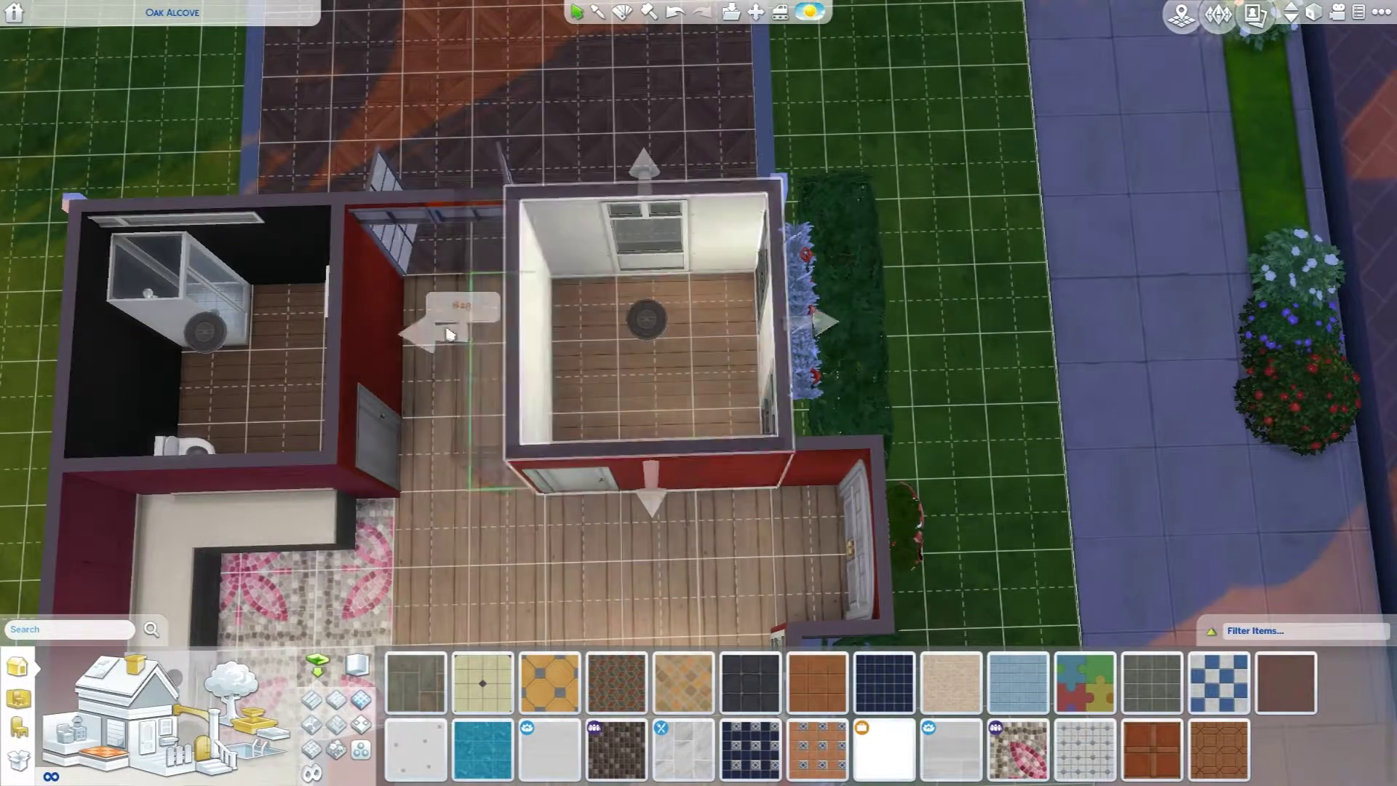
key("ctrl+z")
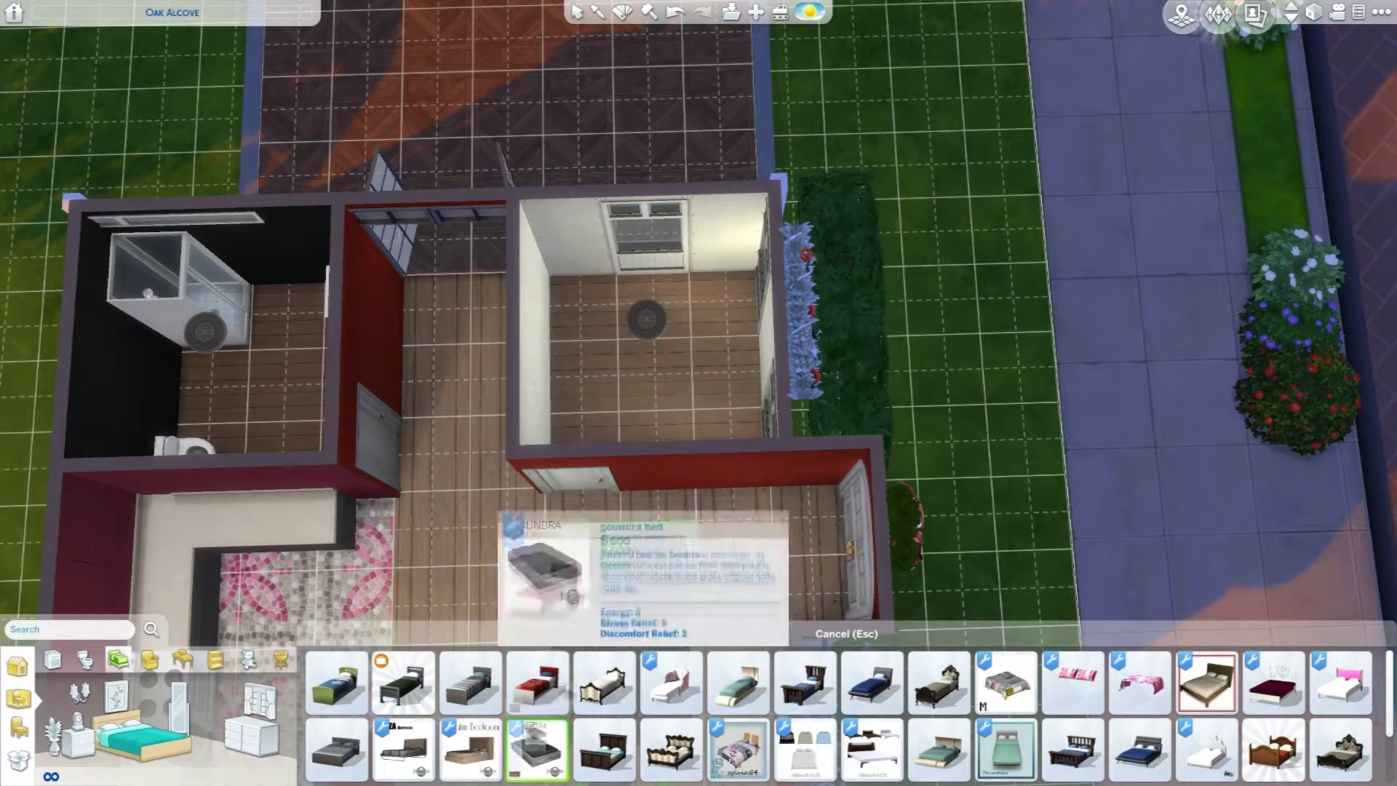
Widen the bedroom and place the Mod Pod Twin Sleeper bed inside
left_click(645, 350)
mouse_move(473, 324)
left_mouse_down()
mouse_move(393, 334)
mouse_move(480, 334)
left_mouse_up()
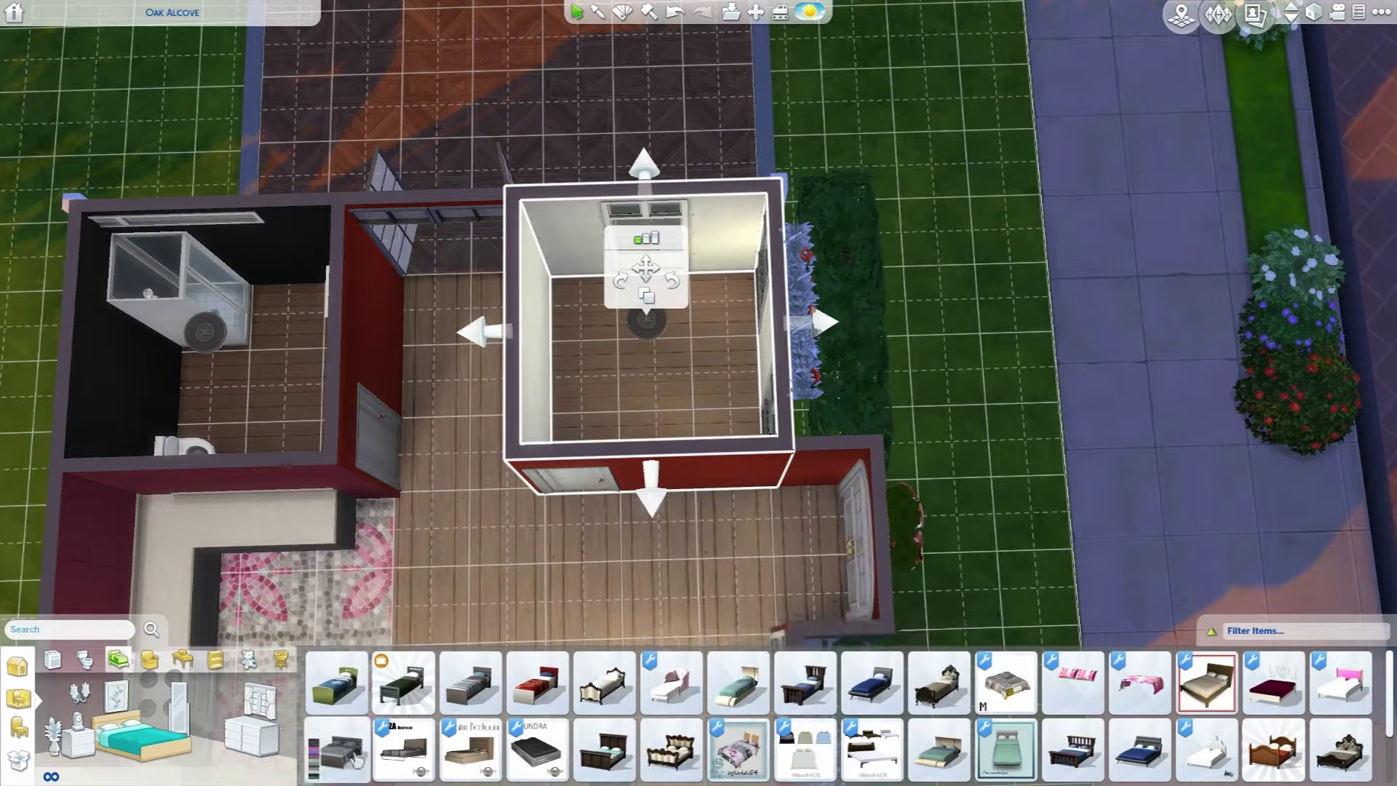
left_click(336, 749)
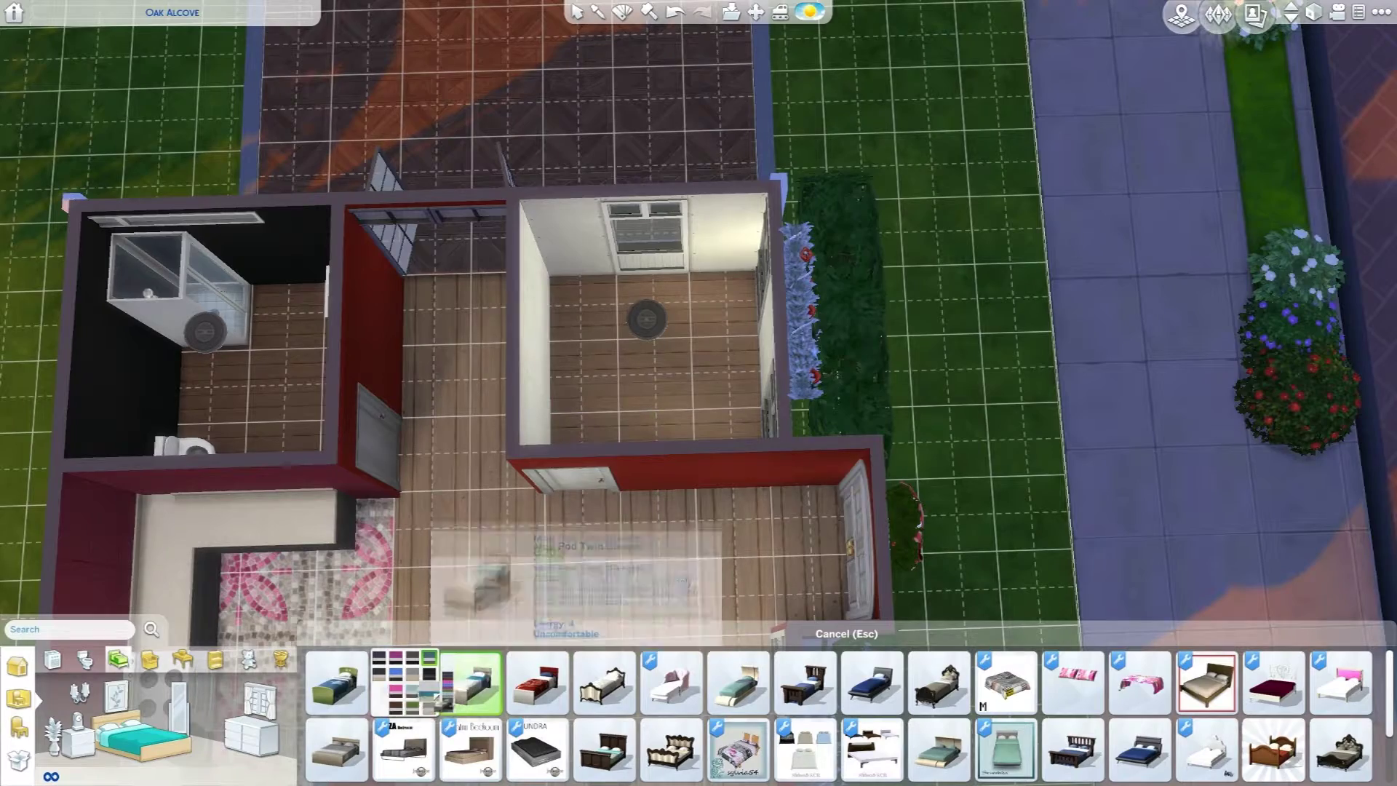
left_click(688, 350)
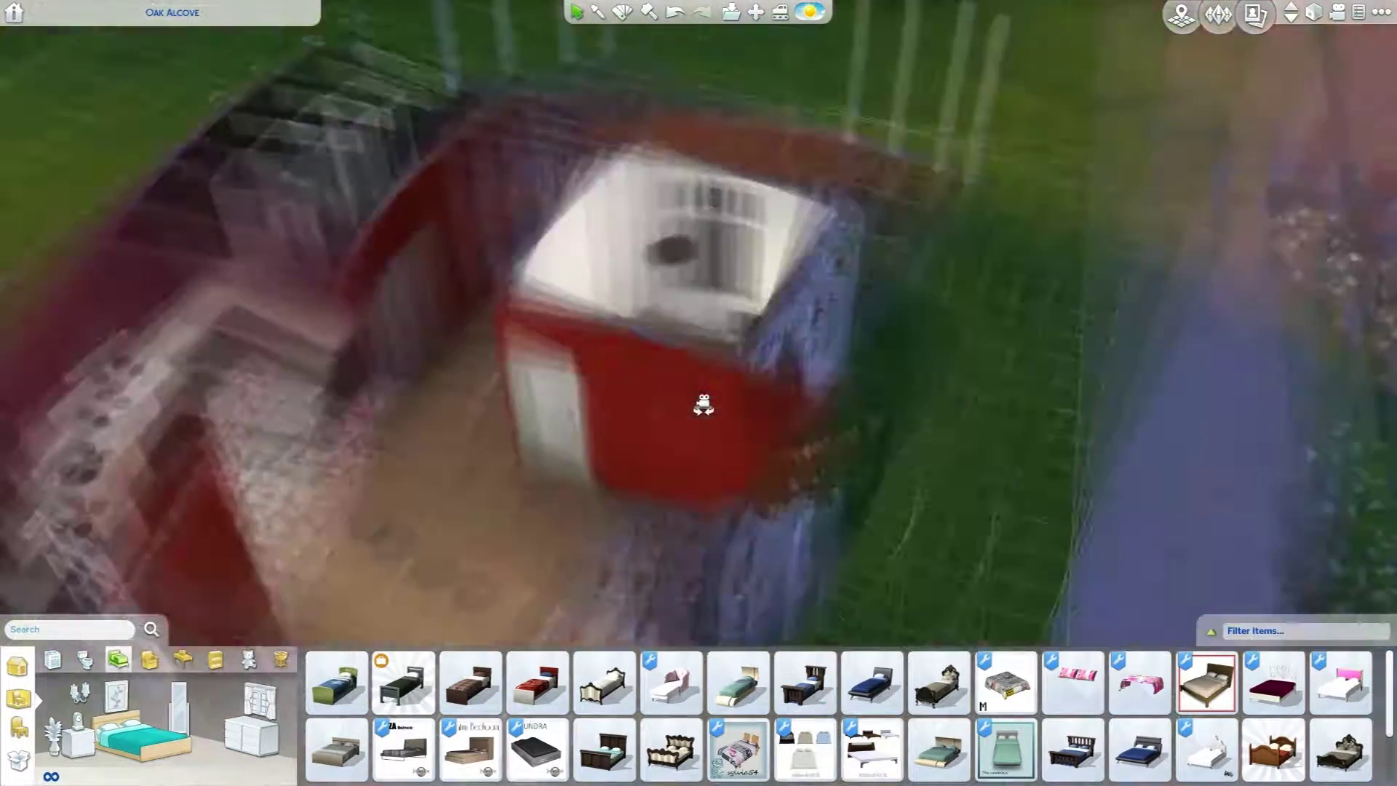
mouse_move(698, 393)
left_mouse_down()
mouse_move(704, 405)
mouse_move(699, 393)
left_mouse_up()
Extend the bedroom wall downward and set the bed against the right wall
left_click(676, 465)
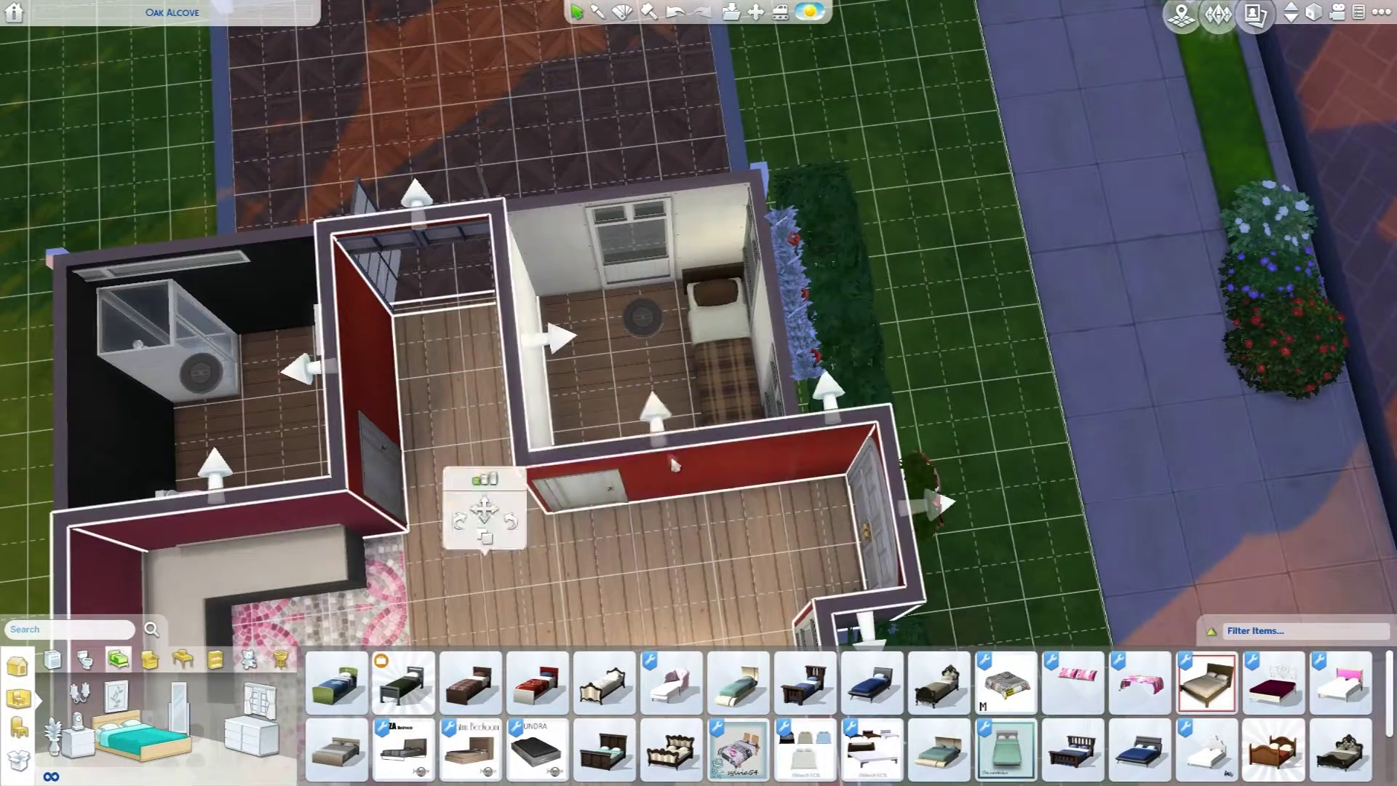
left_click_drag(660, 443, 660, 470)
left_click(722, 360)
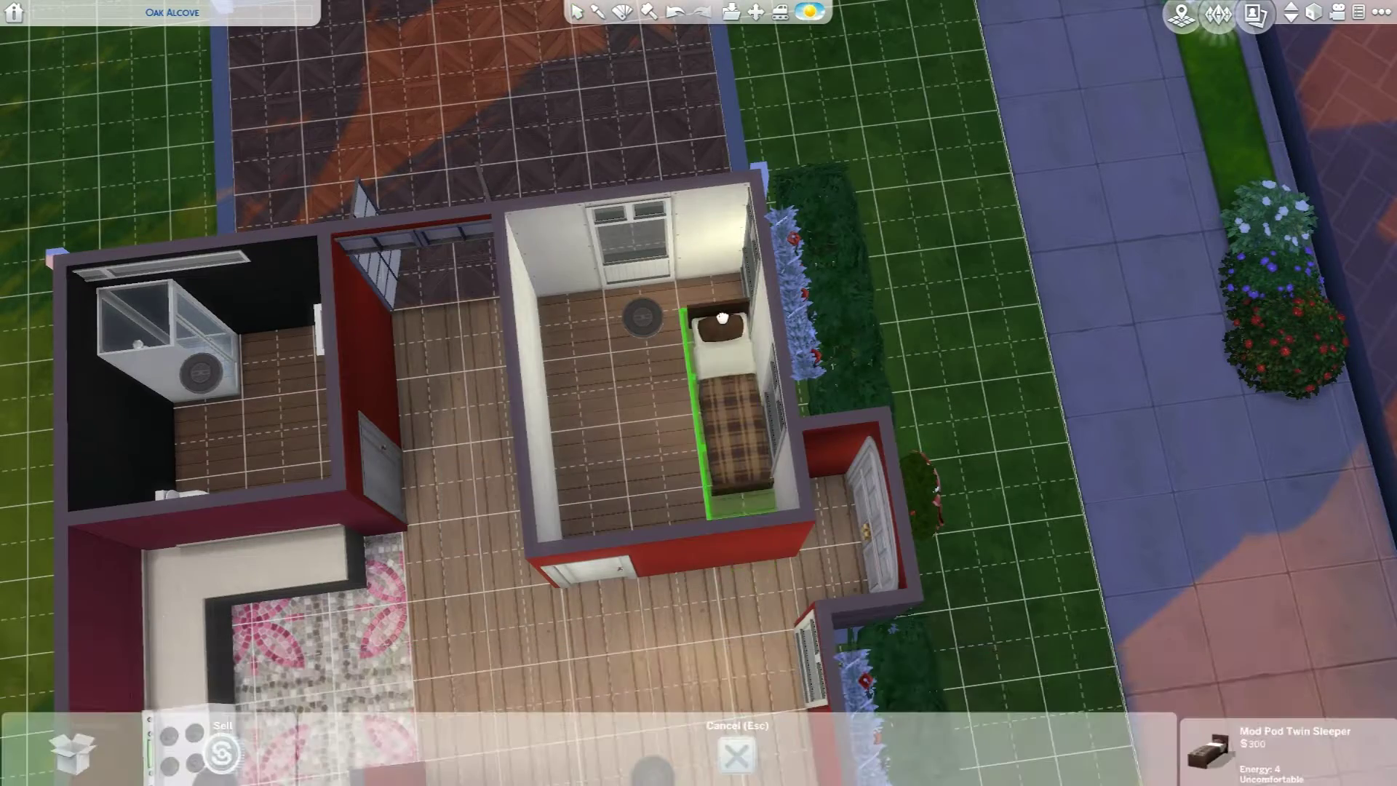
left_click(730, 365)
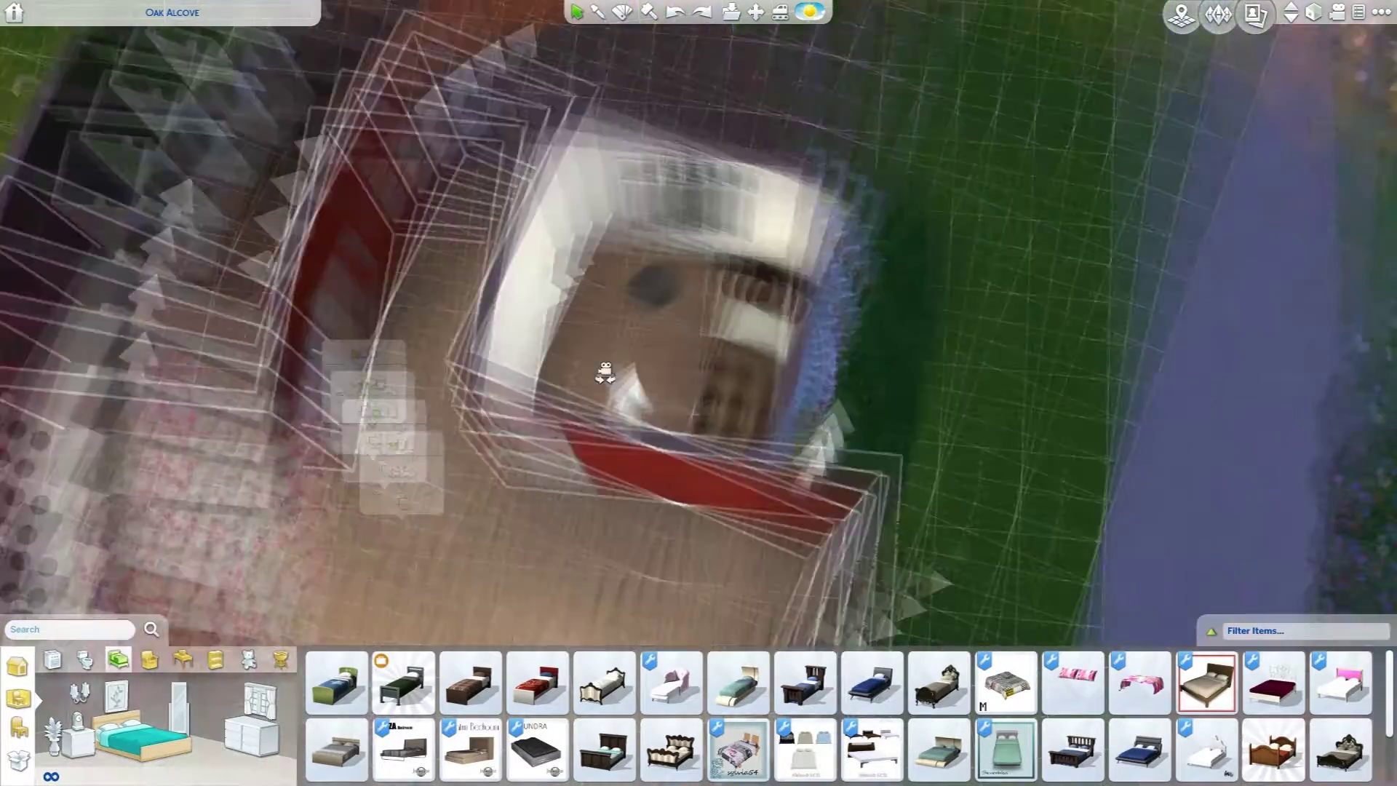
left_click_drag(677, 382, 649, 352)
scroll(650, 351, "up", 4)
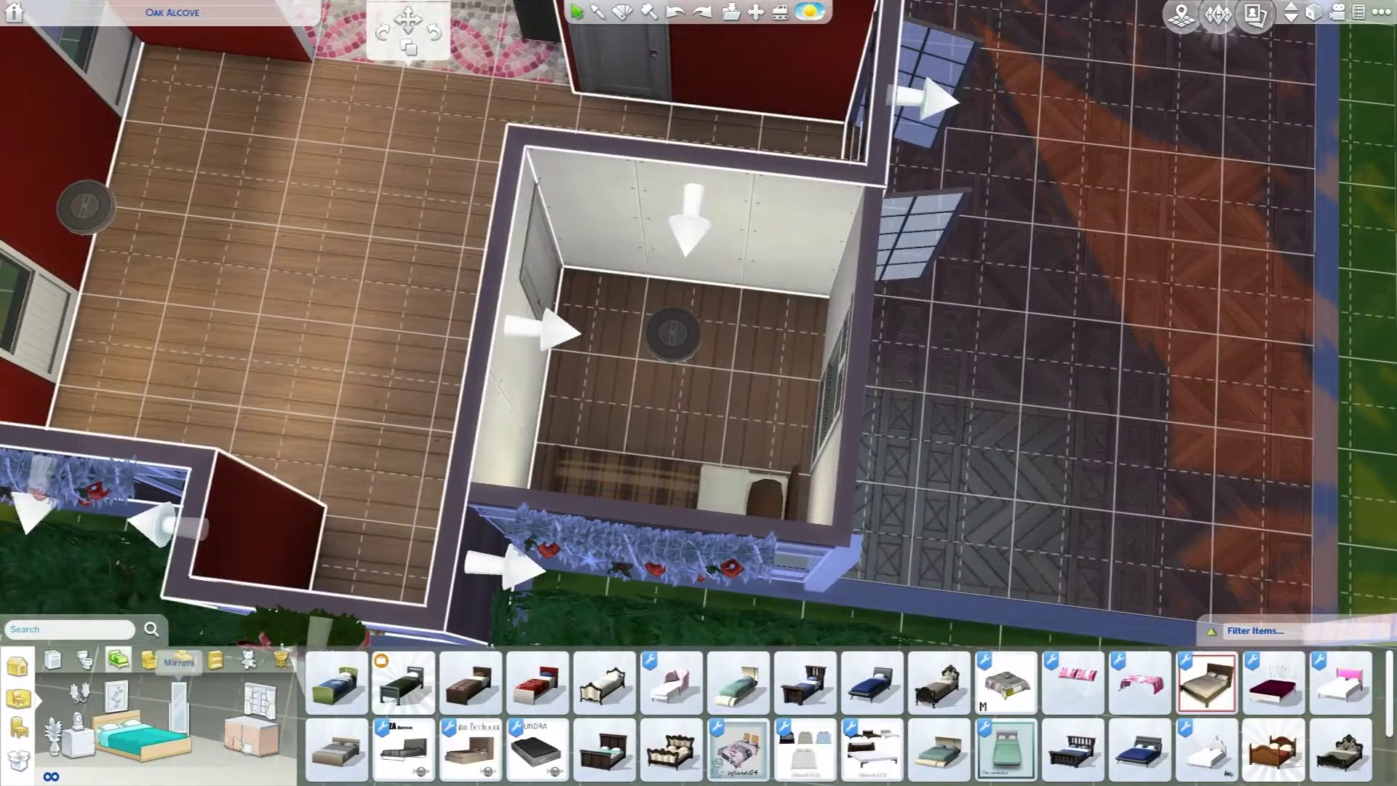
Try a dresser and closet, then place the black wardrobe in the bedroom
left_click(178, 662)
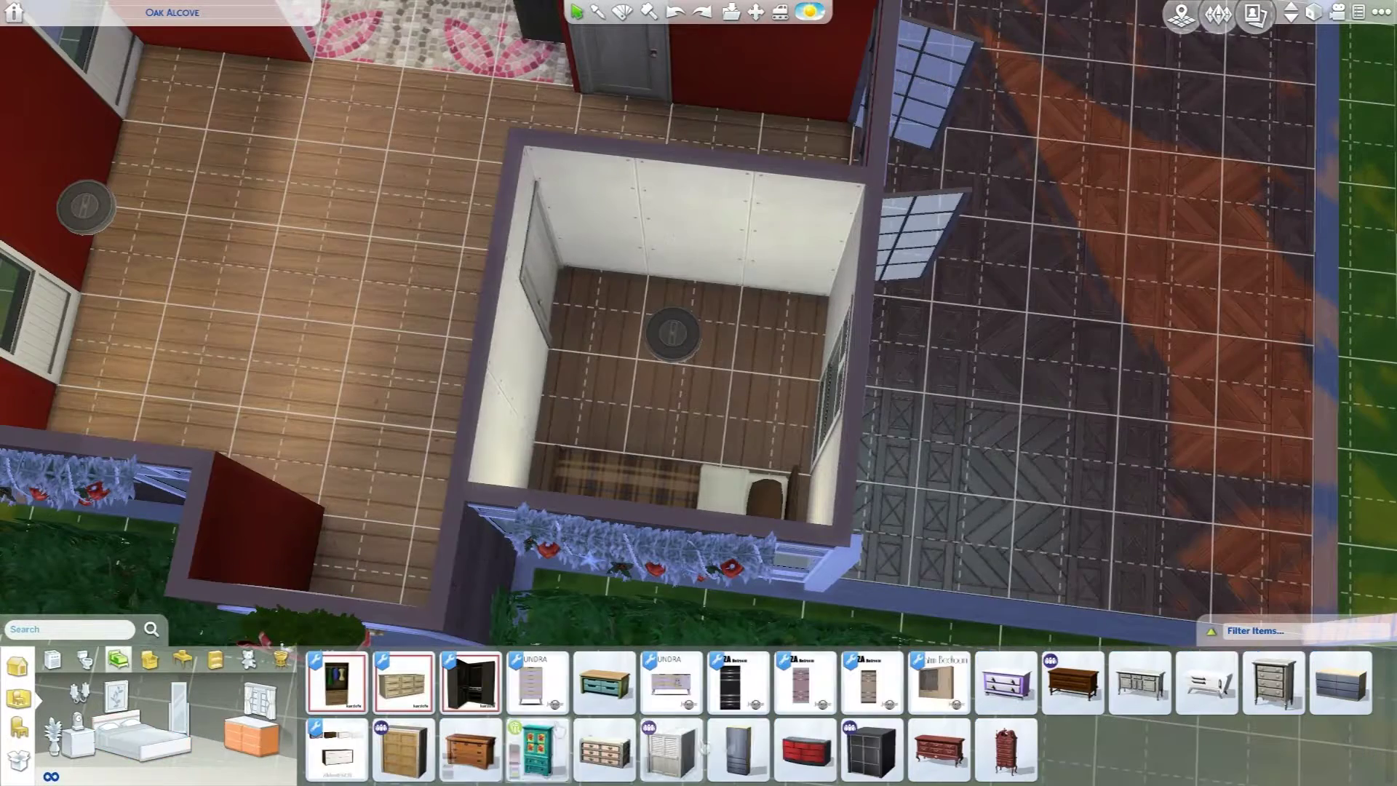
left_click(470, 682)
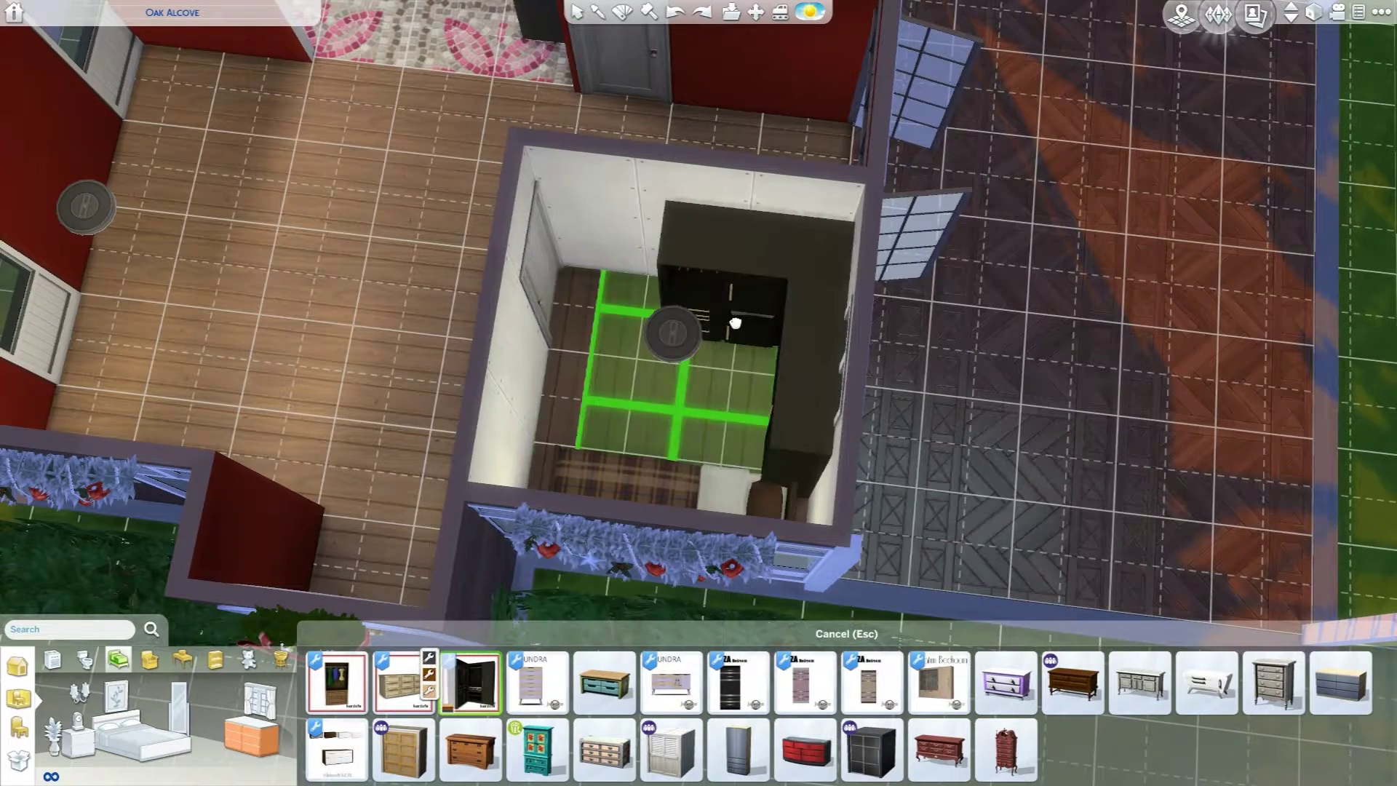
key("Escape")
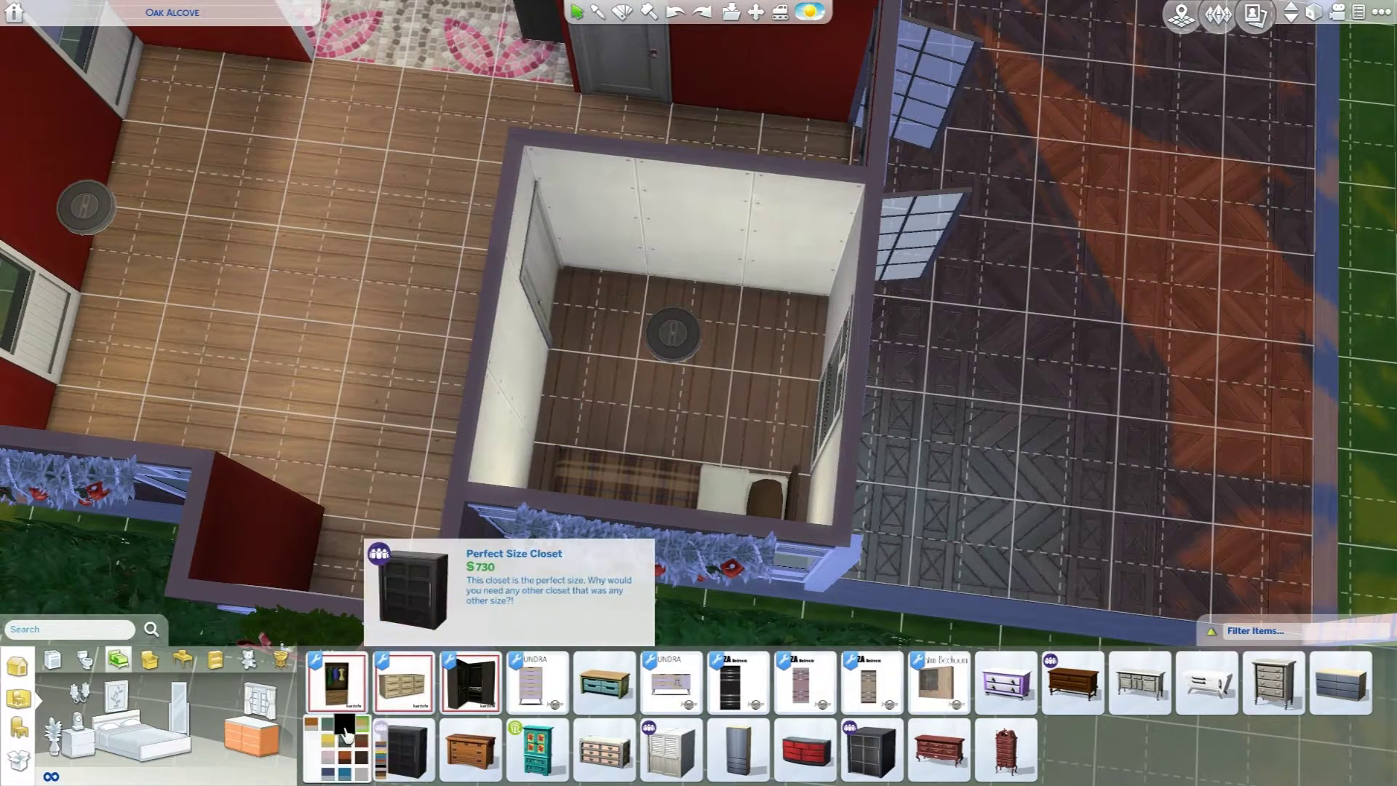
left_click(345, 729)
key("Escape")
left_click(732, 682)
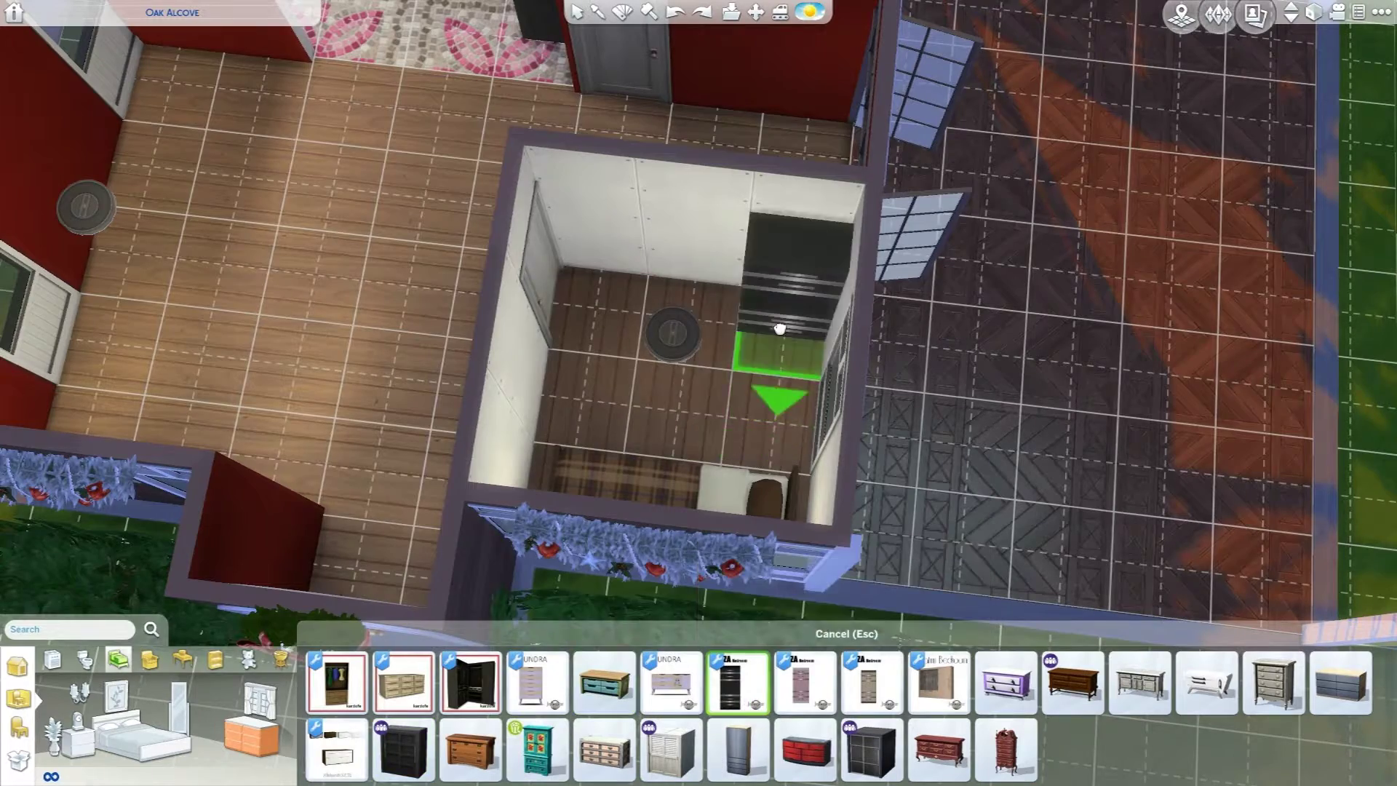
left_click(780, 328)
key("period")
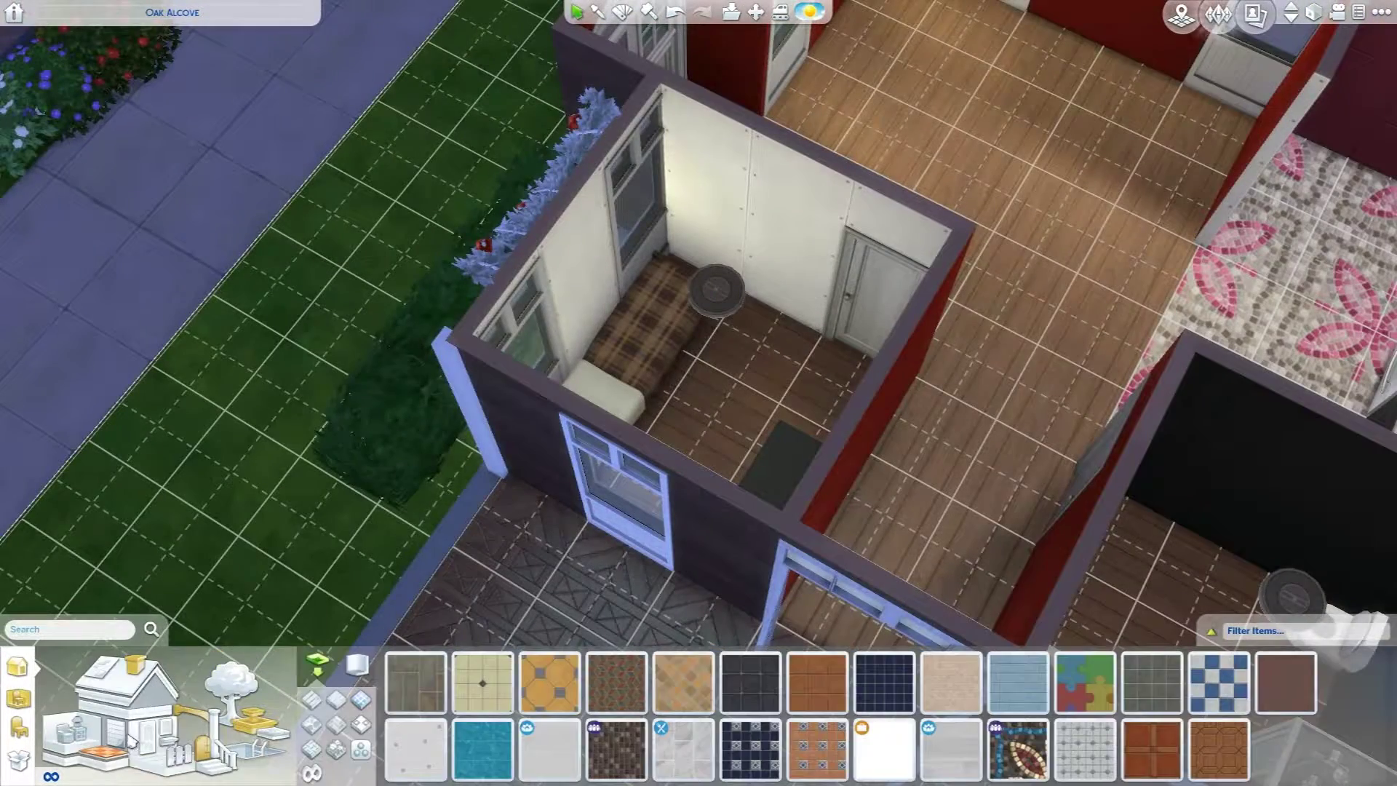
Paint the bedroom walls with the orange-brown wall paint swatch, then rotate the view around the room
left_click(131, 740)
left_click(115, 710)
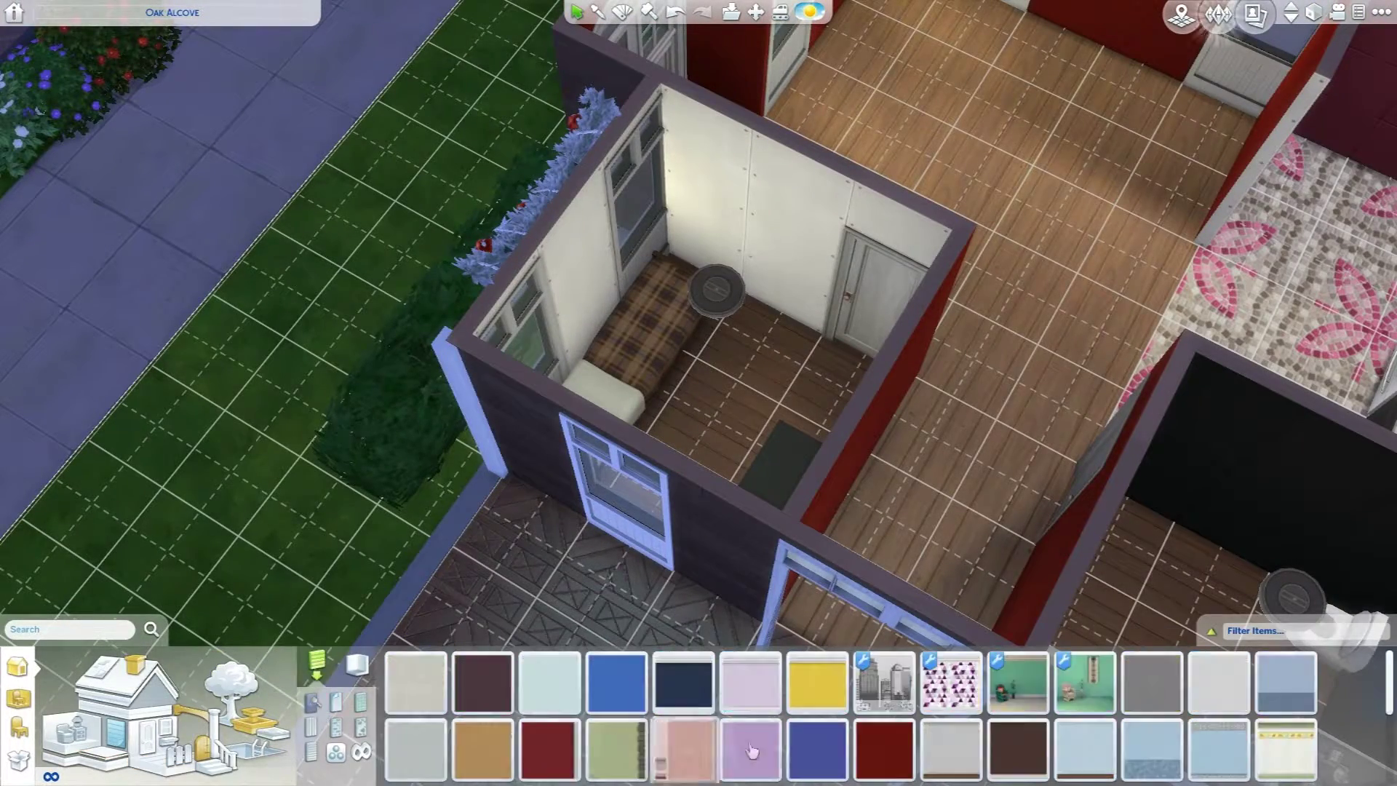
scroll(616, 744, "down", 1)
left_click(832, 703)
left_click(607, 293)
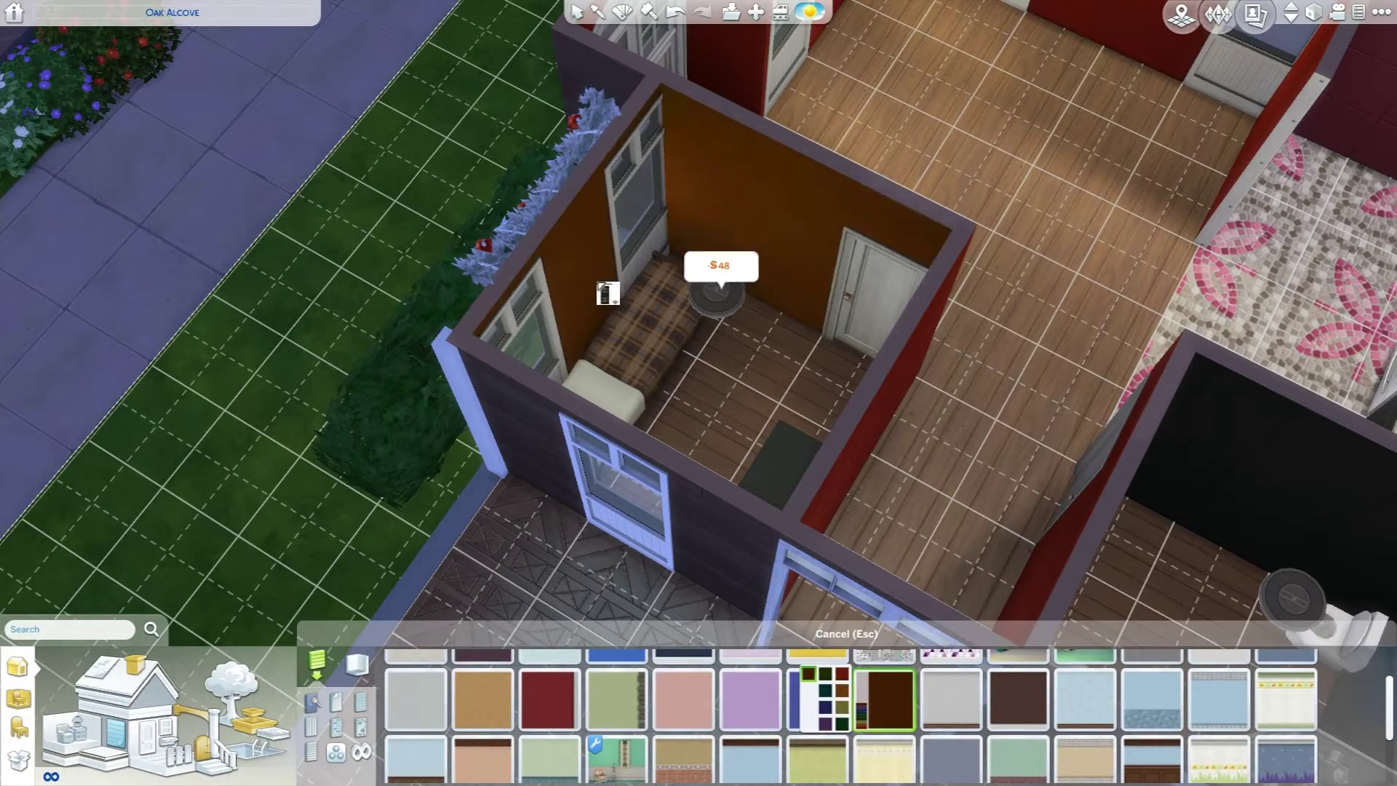
key("Escape")
key("period")
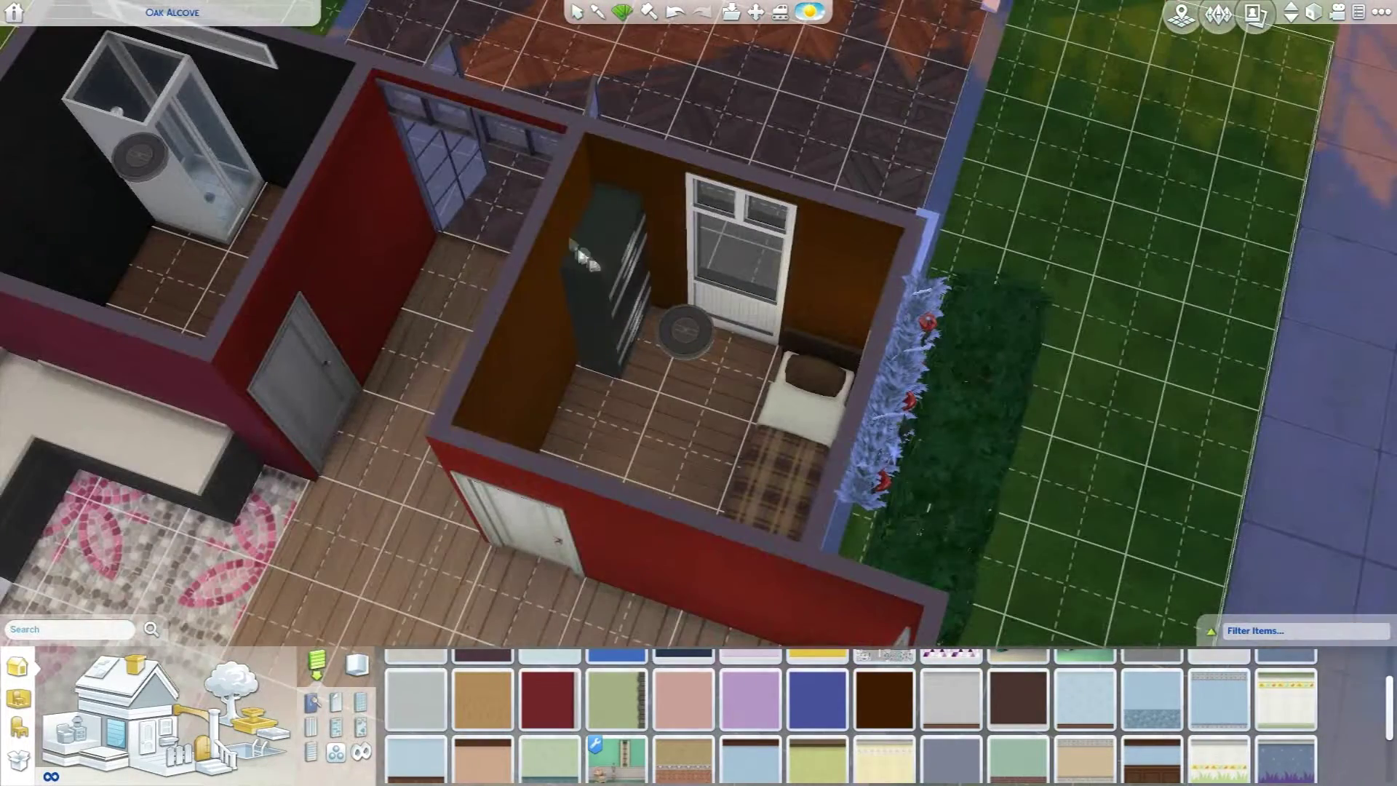